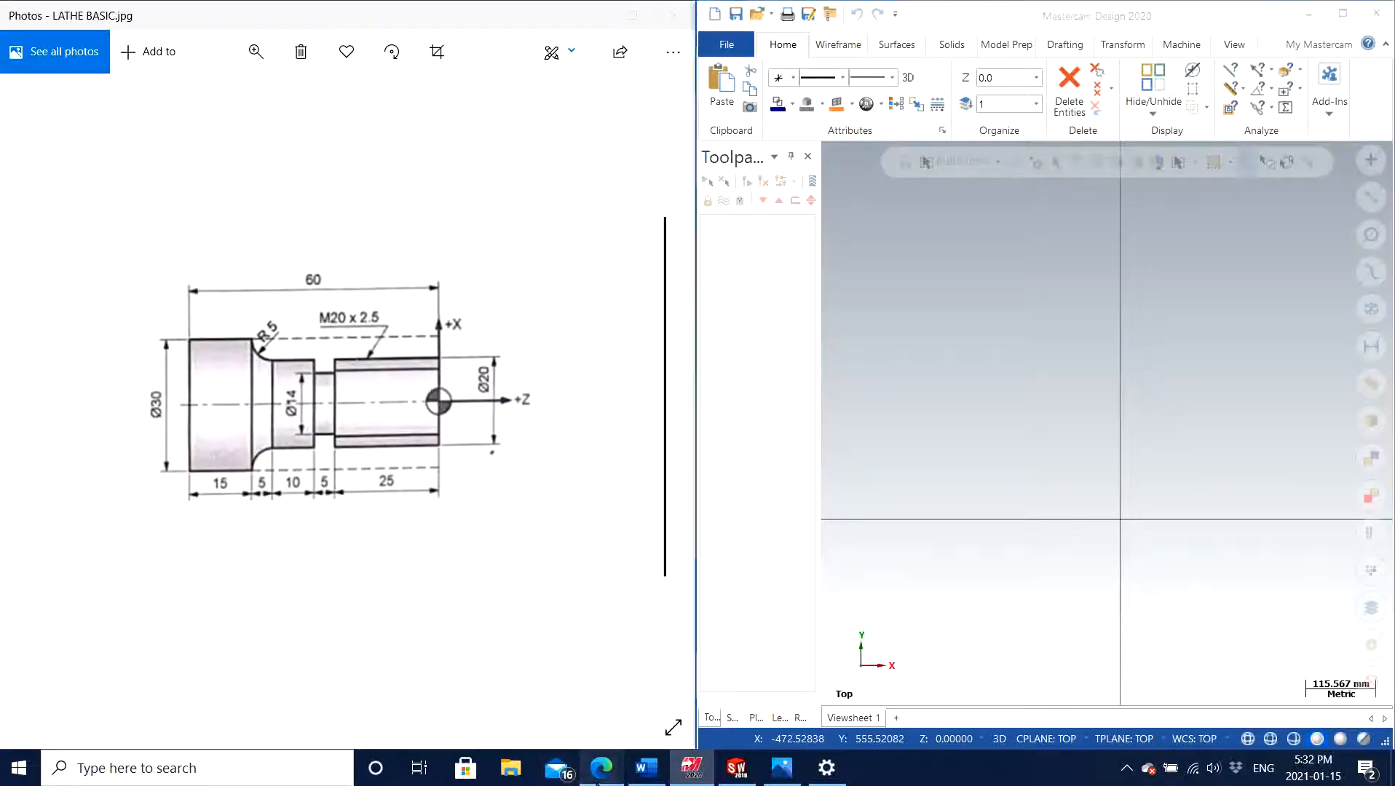
# Switch to the Edge browser and look through Bing image results for "3D MILL PART" in a new tab
pyautogui.click(601, 768)
pyautogui.click(516, 24)
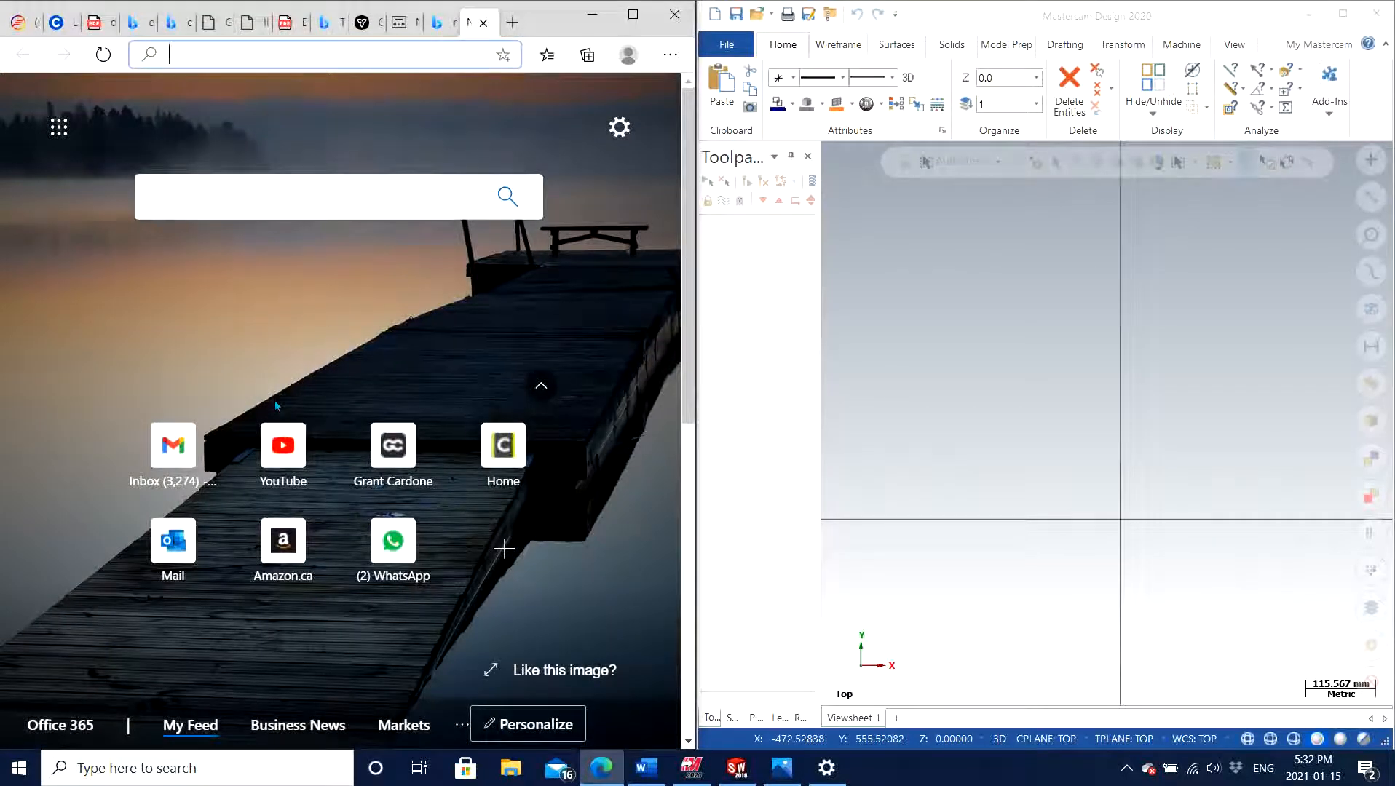
pyautogui.write('3D ')
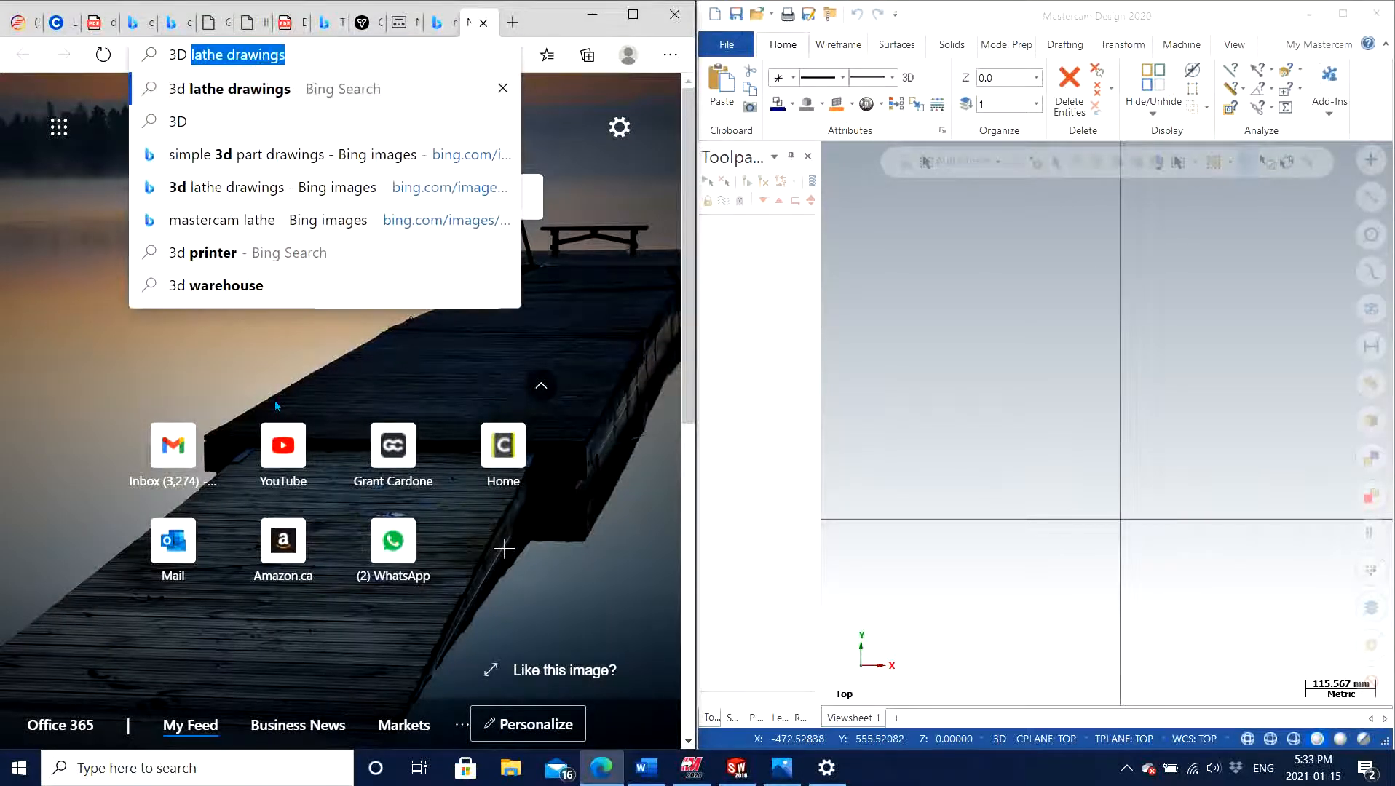
pyautogui.write('MILL PART')
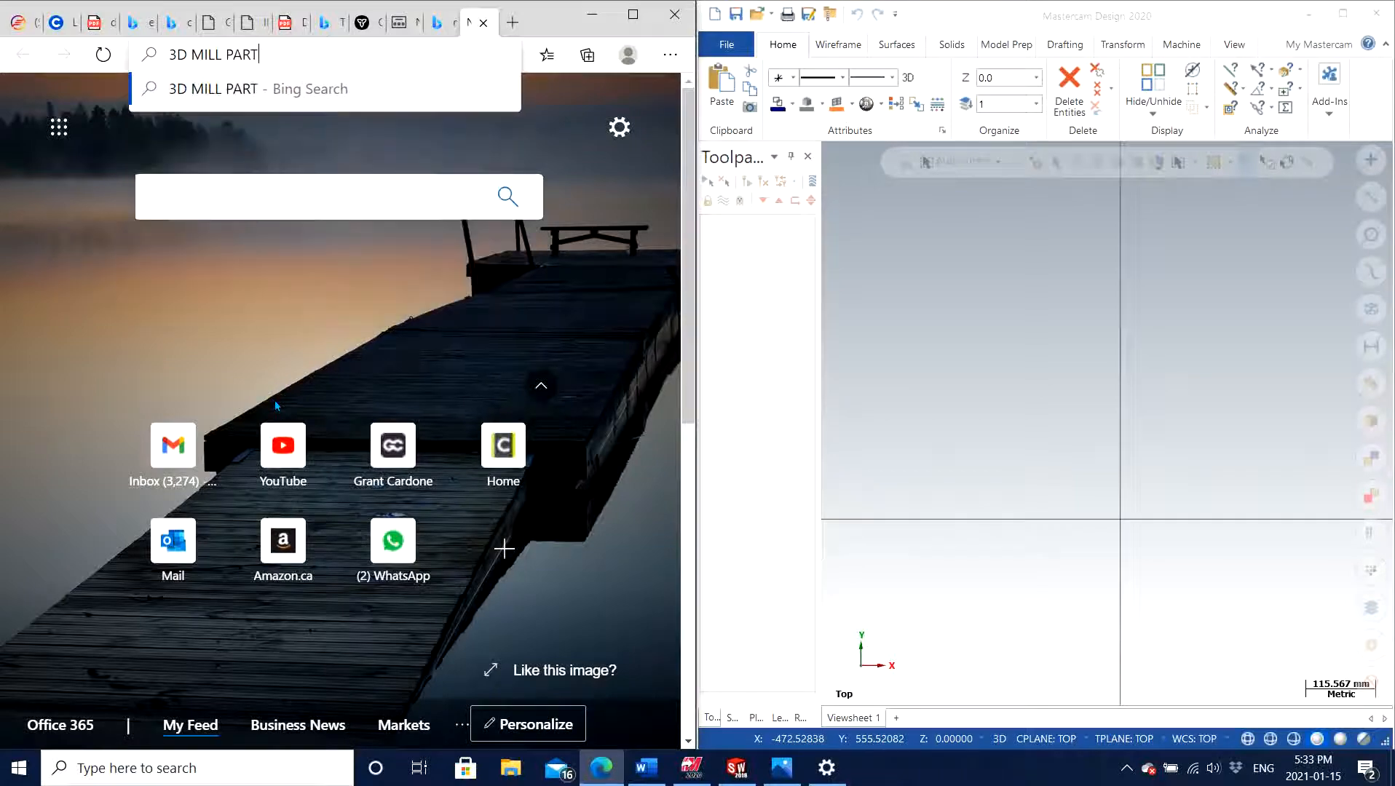
pyautogui.press('Return')
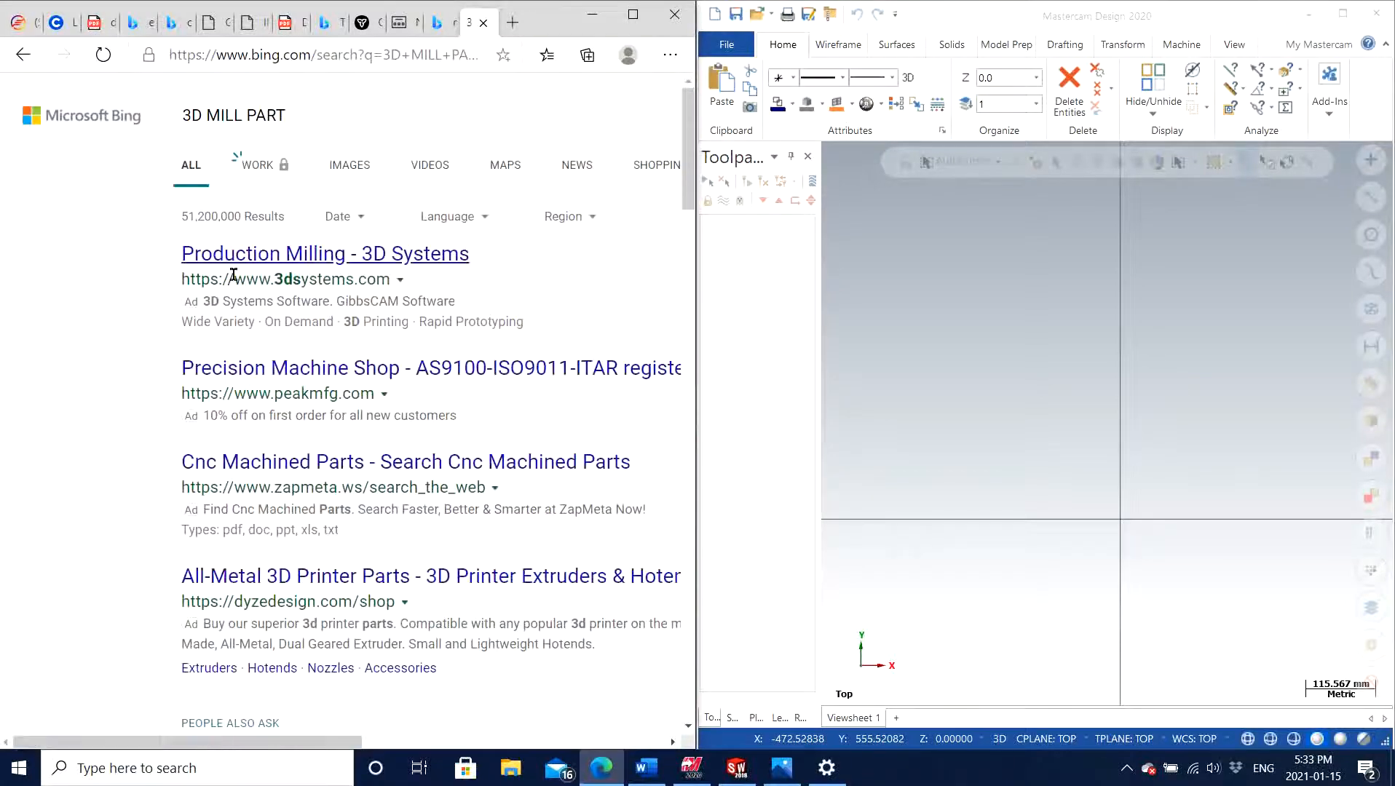
pyautogui.click(357, 173)
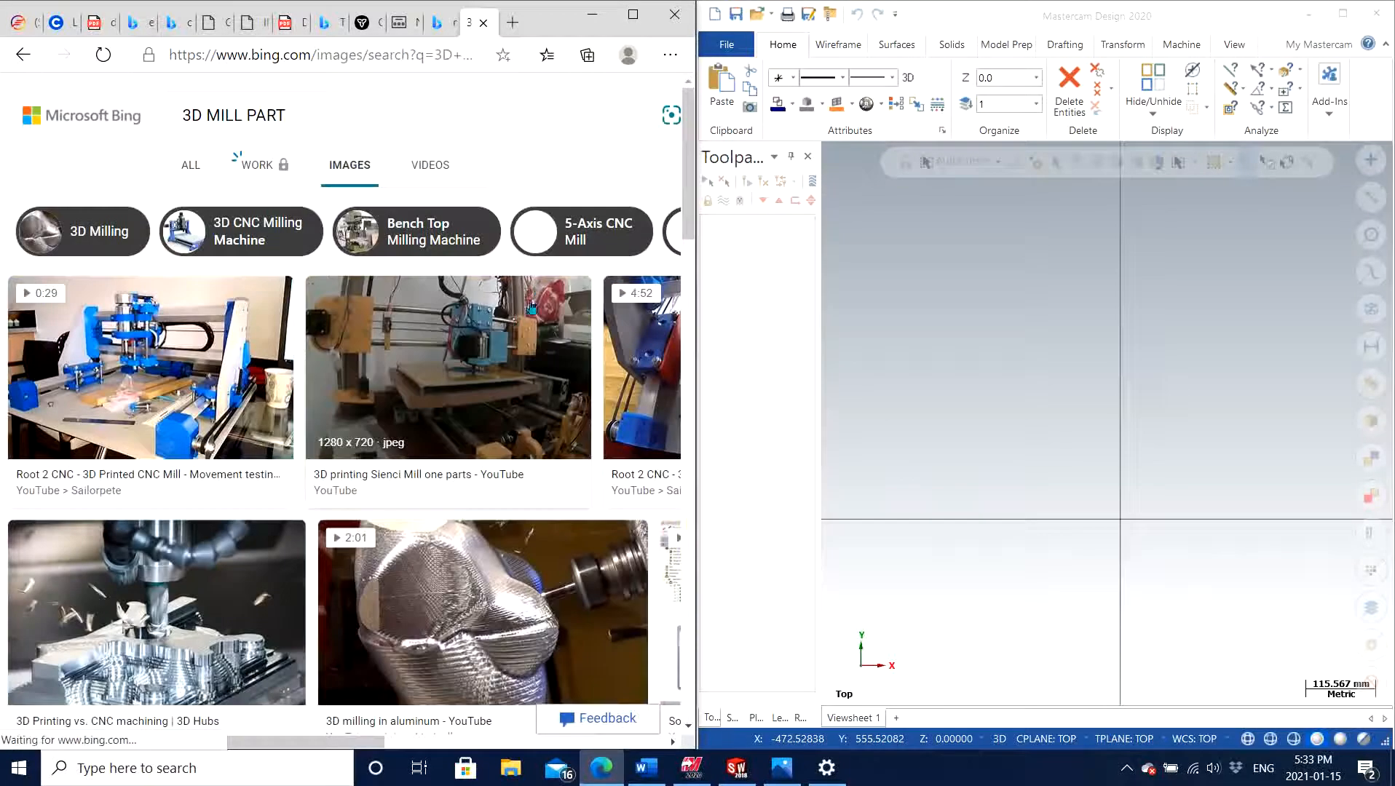
pyautogui.scroll(-3, 516, 331)
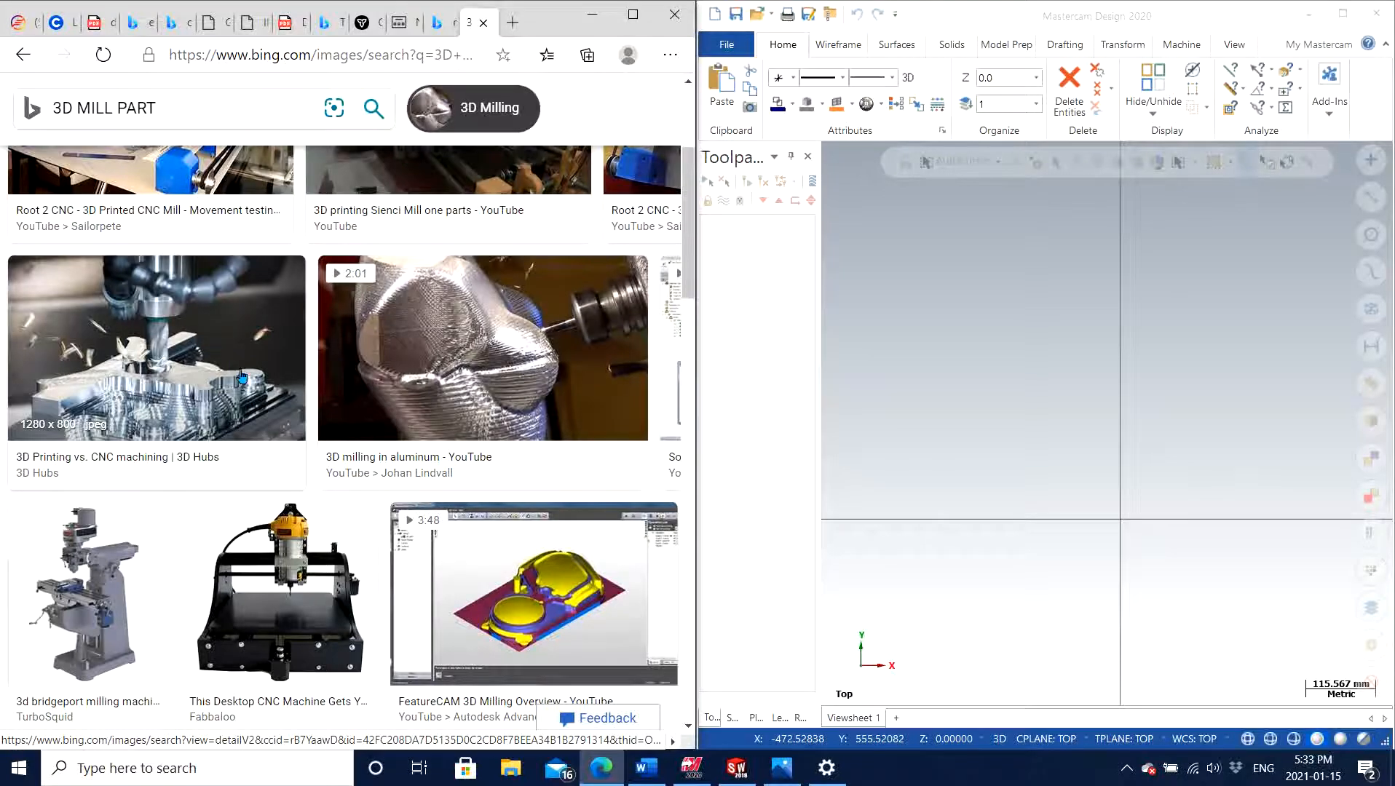
pyautogui.scroll(3, 345, 474)
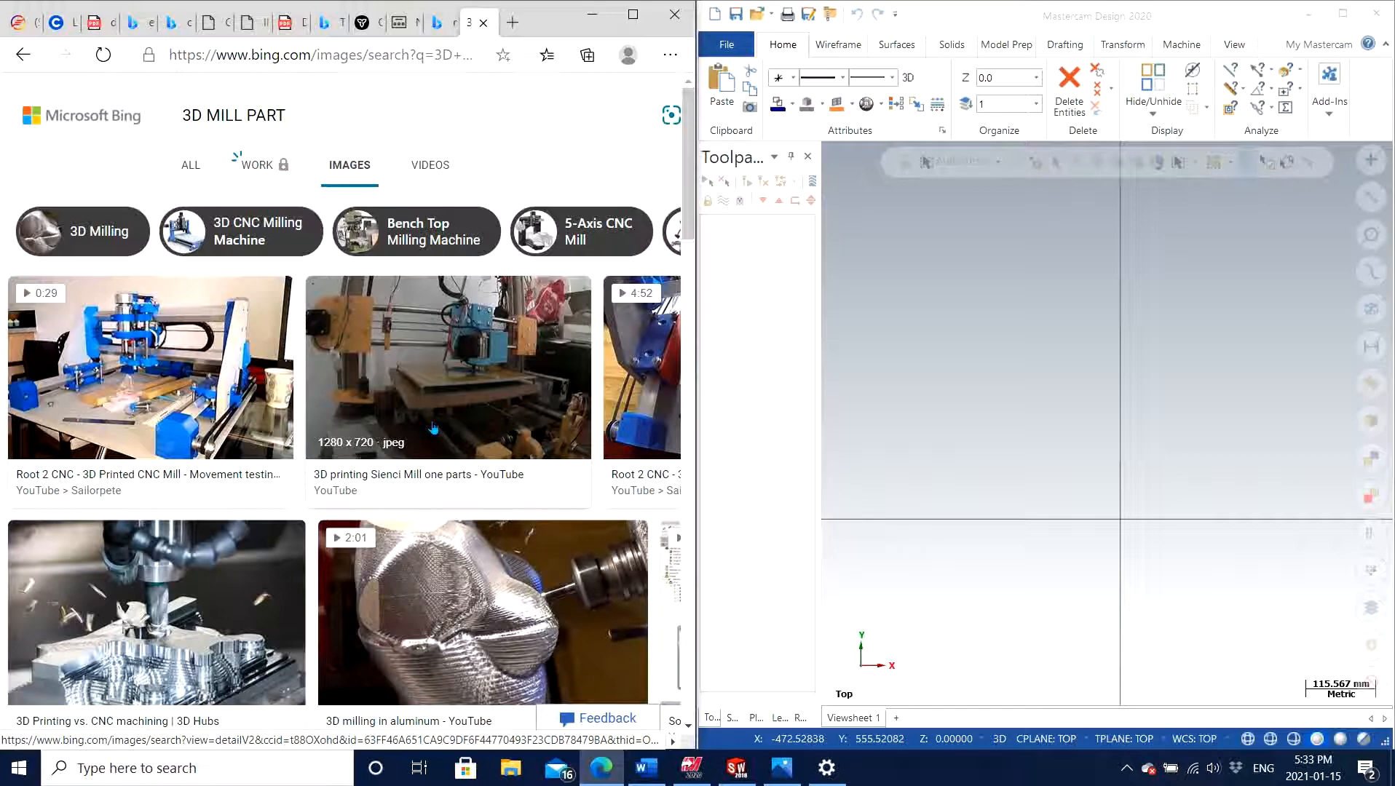
# Close the image search results and bring up the dimensioned lathe part drawing in the browser
pyautogui.click(488, 26)
pyautogui.click(489, 25)
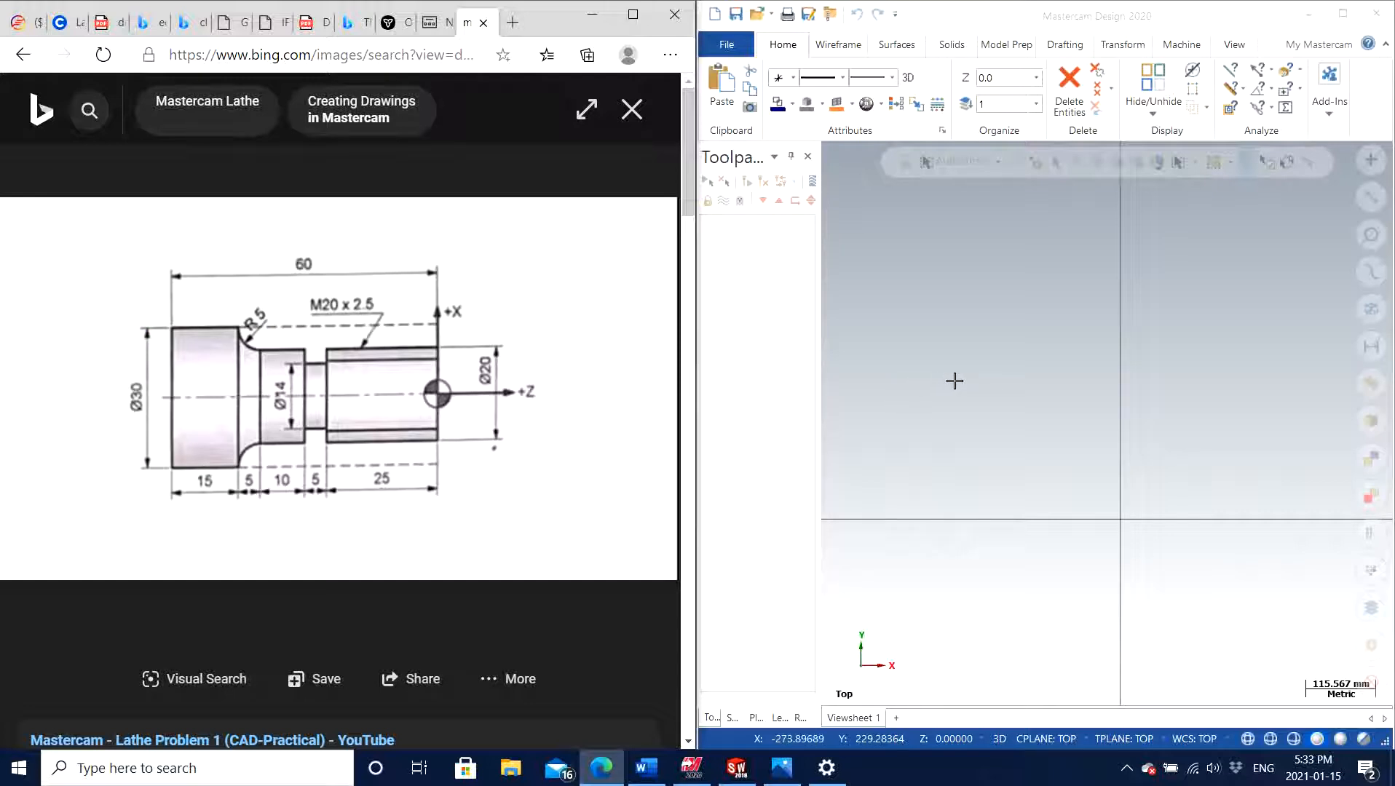
# In Mastercam, draw a vertical line with Line Endpoints from the origin upward, about 371 mm long
pyautogui.click(828, 46)
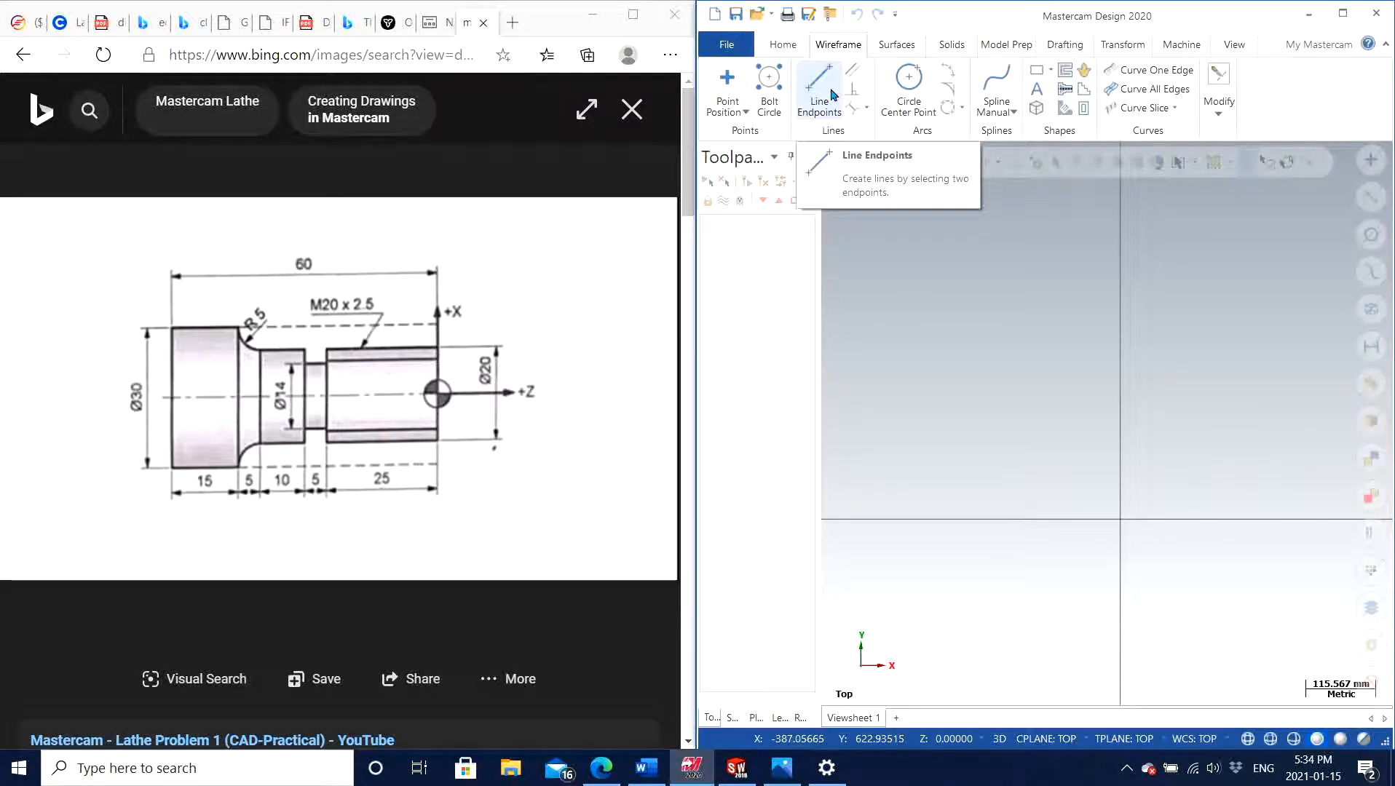
pyautogui.click(805, 88)
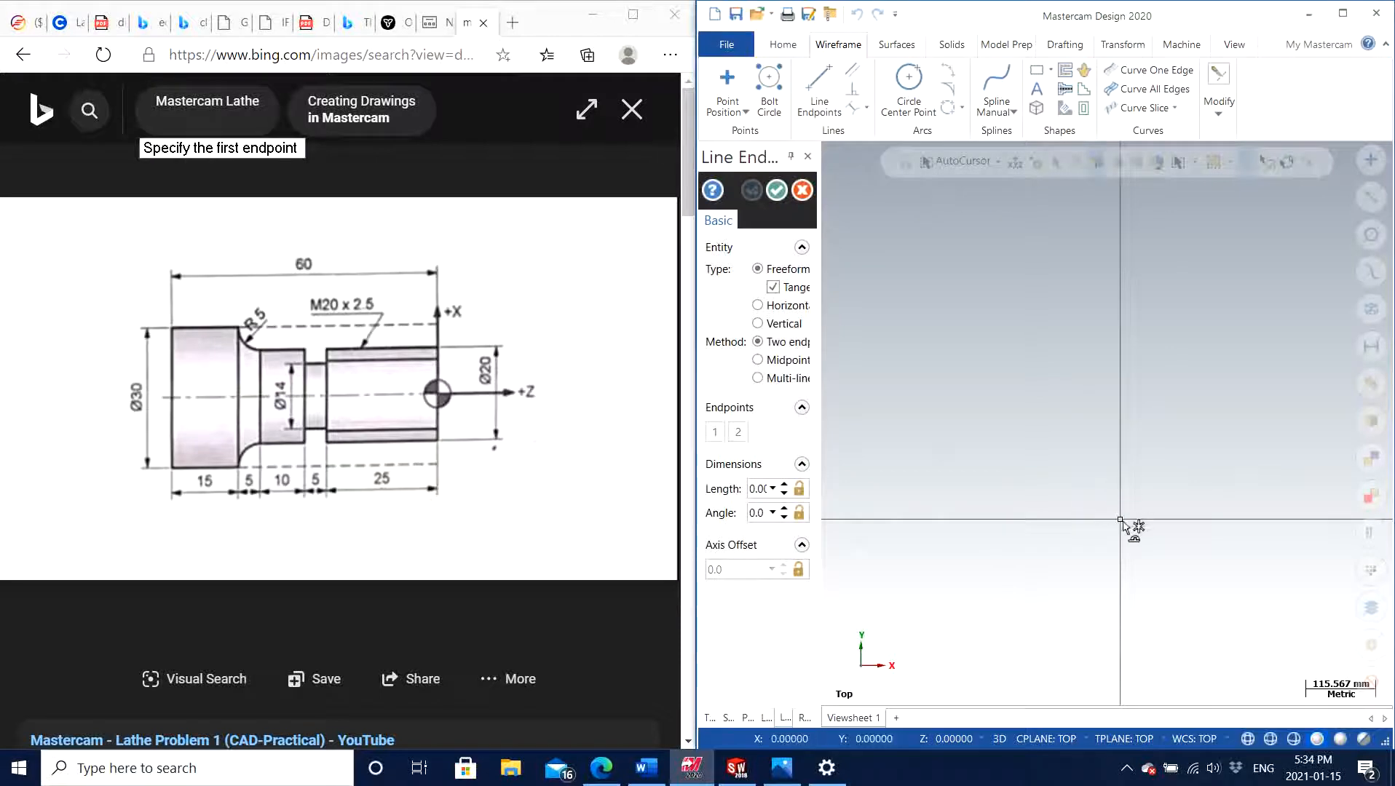
pyautogui.moveTo(821, 395); pyautogui.dragTo(891, 395)
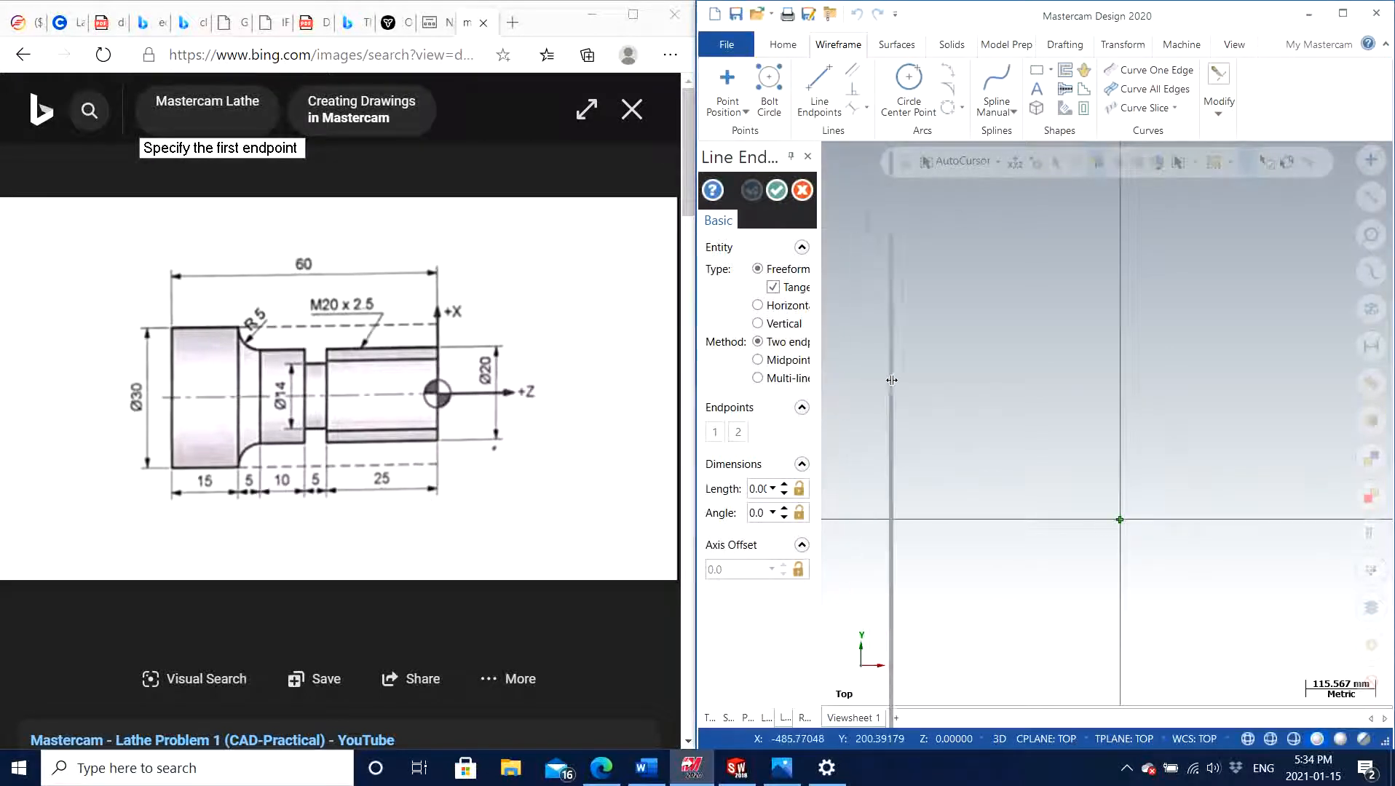
pyautogui.click(1156, 520)
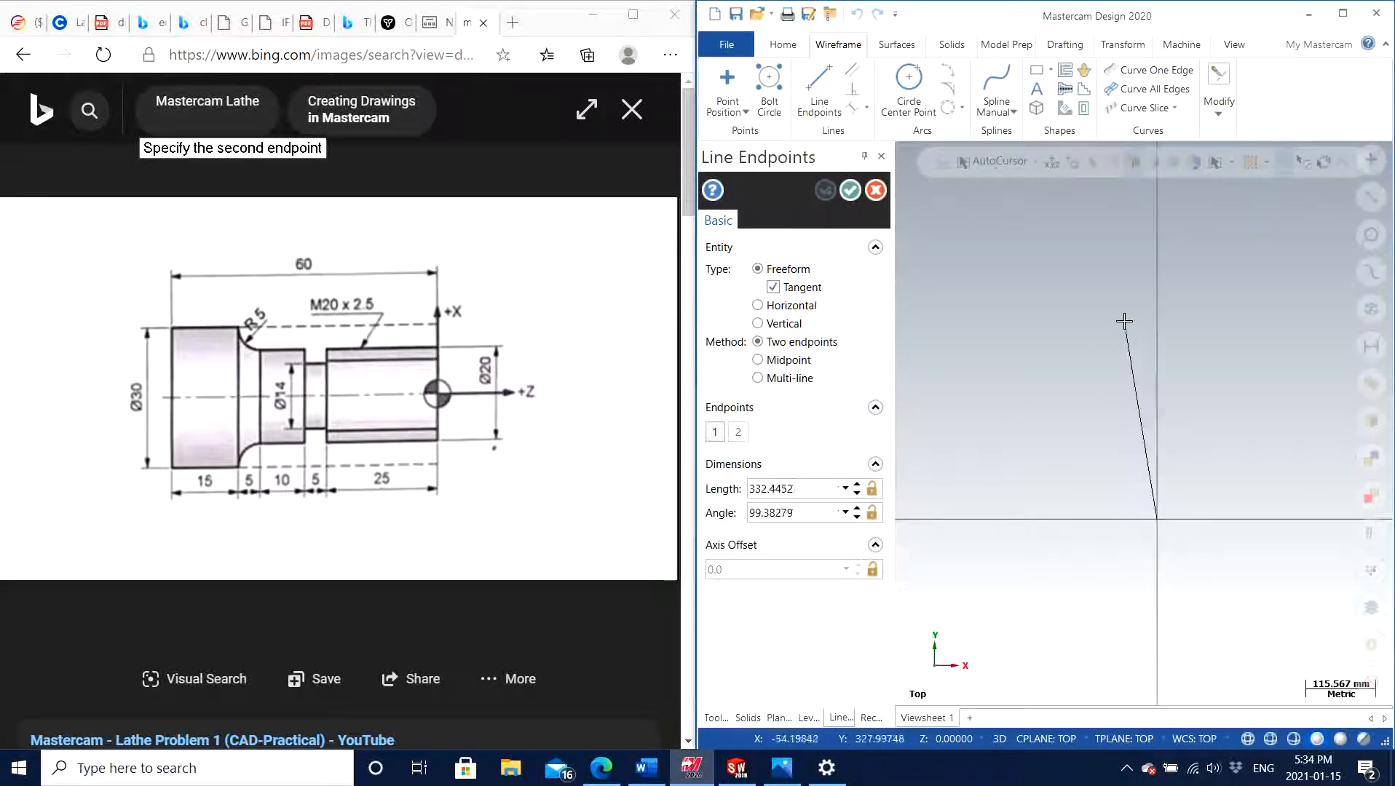
pyautogui.click(1162, 295)
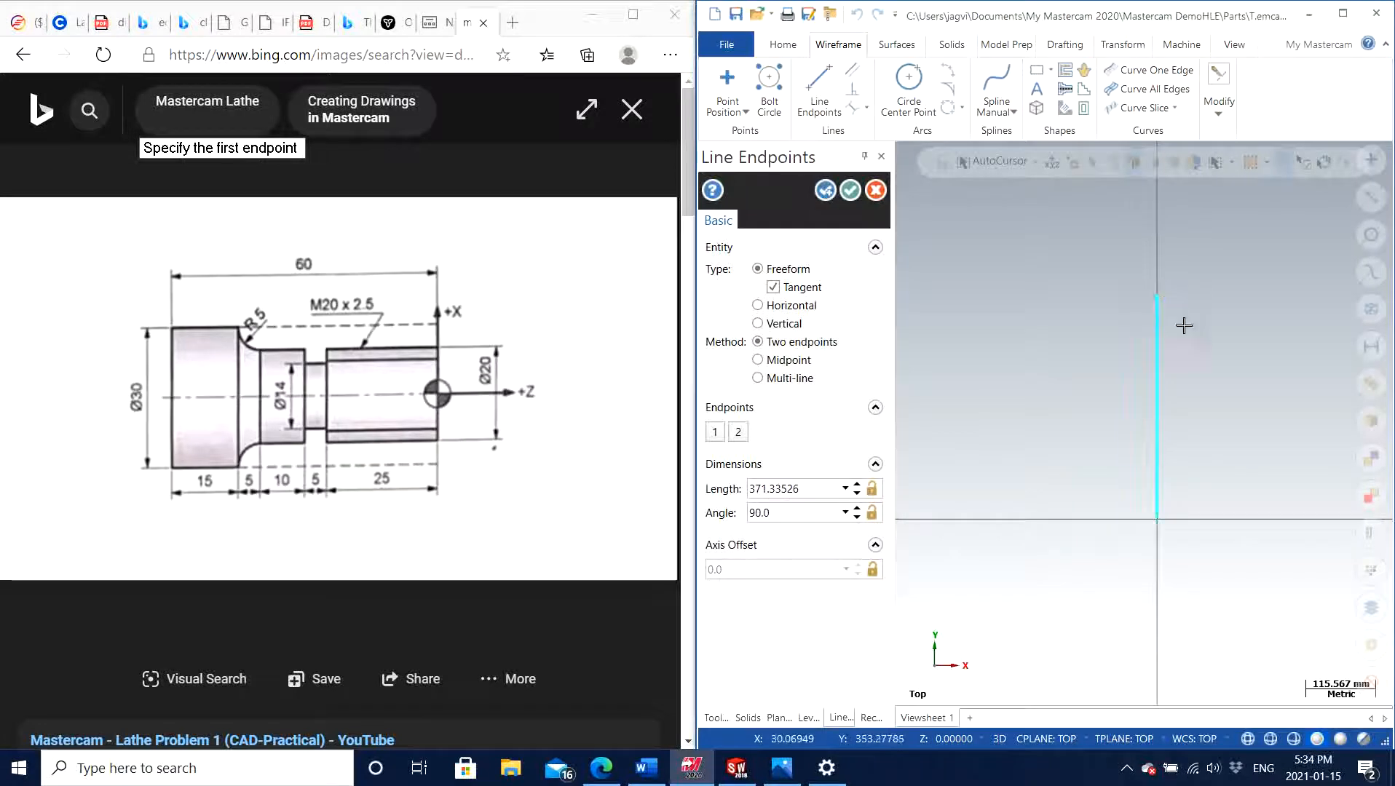
pyautogui.click(823, 191)
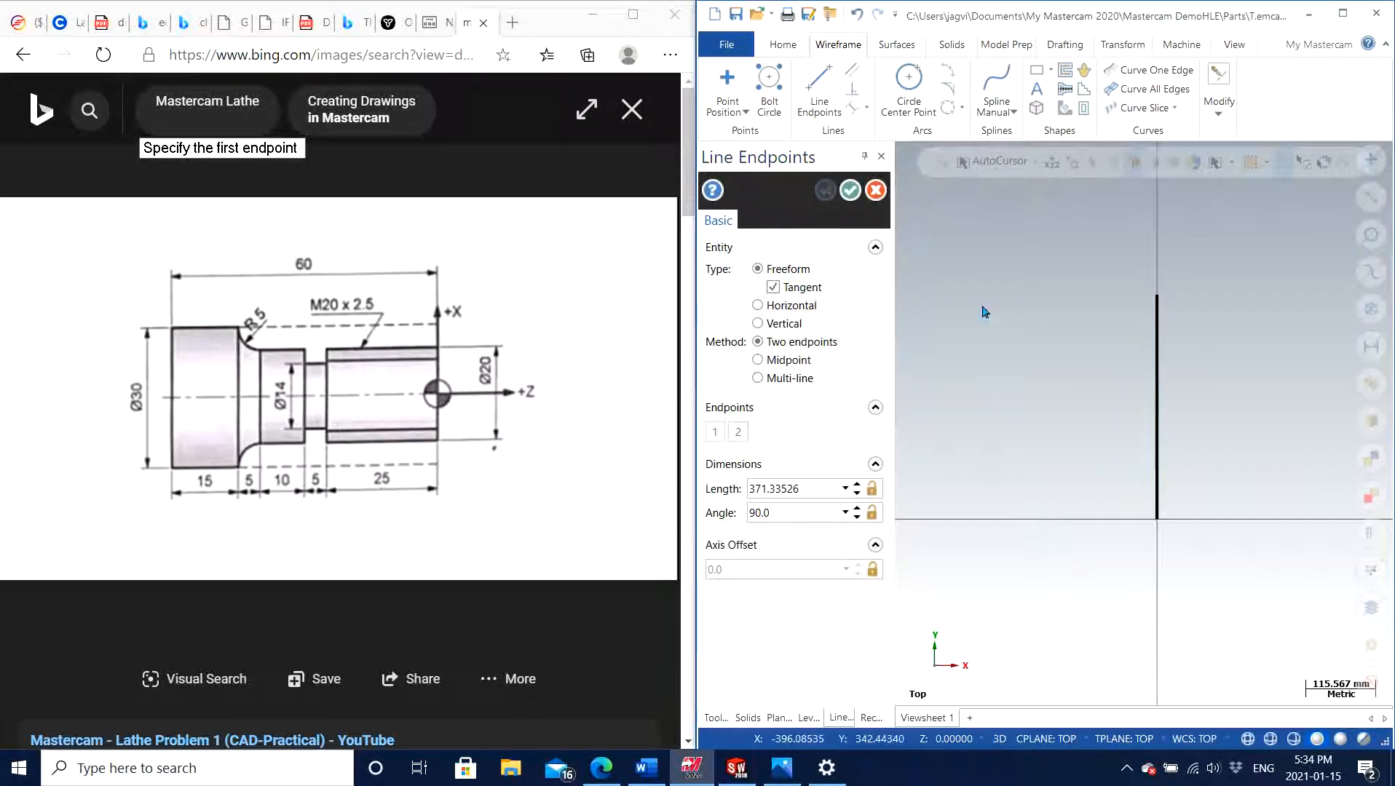
# Draw a horizontal line from the origin in the negative X direction and finish the Line Endpoints command
pyautogui.click(1157, 520)
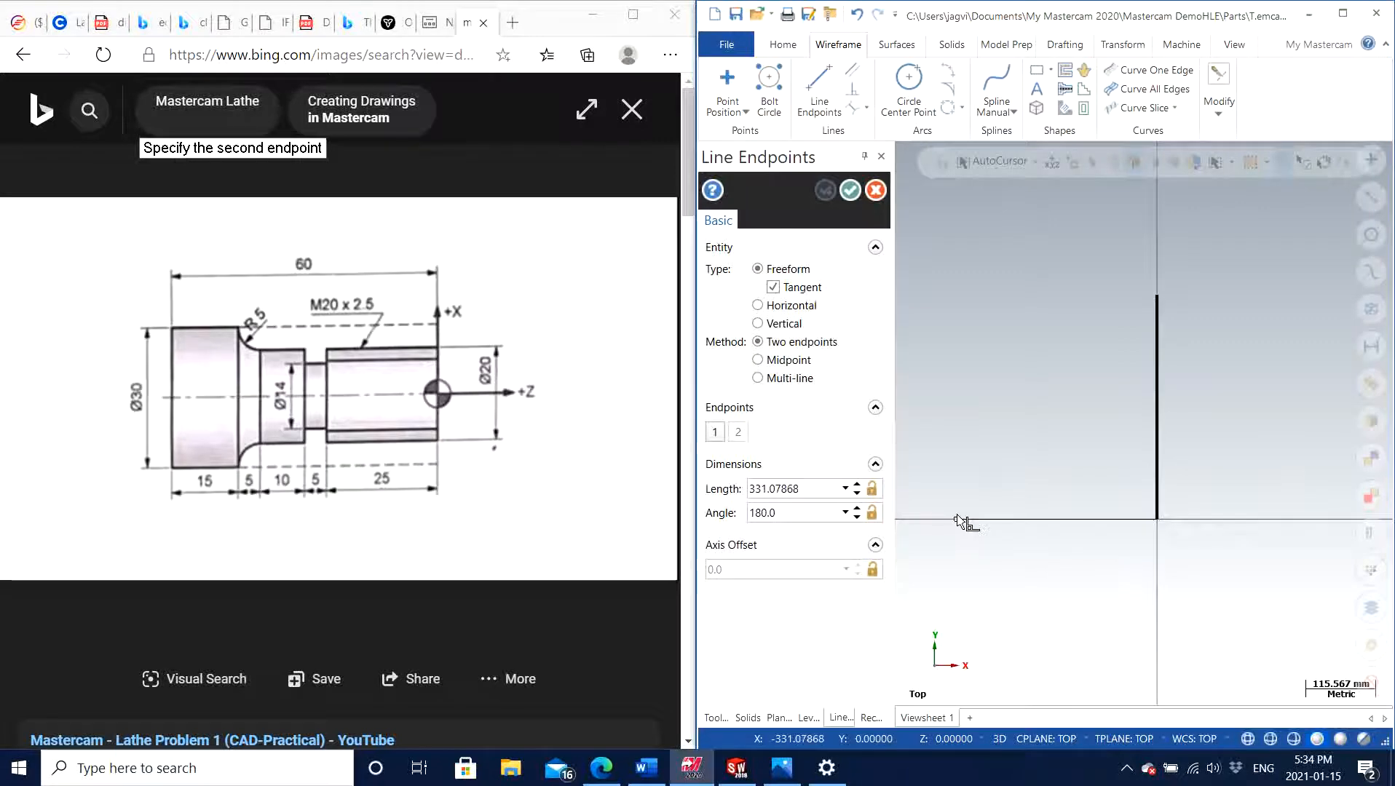
pyautogui.scroll(-1, 978, 535)
pyautogui.scroll(1, 977, 529)
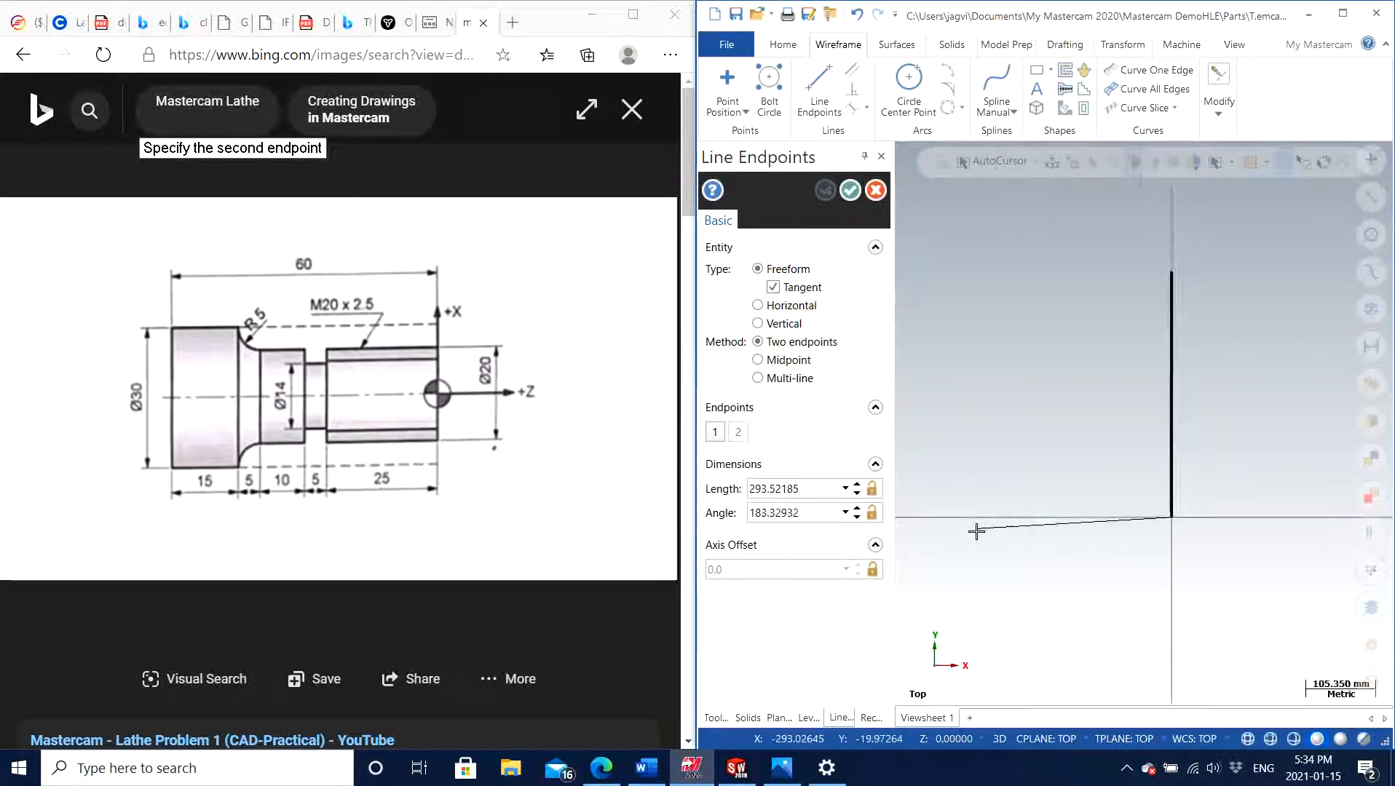
pyautogui.click(926, 521)
pyautogui.press('Escape')
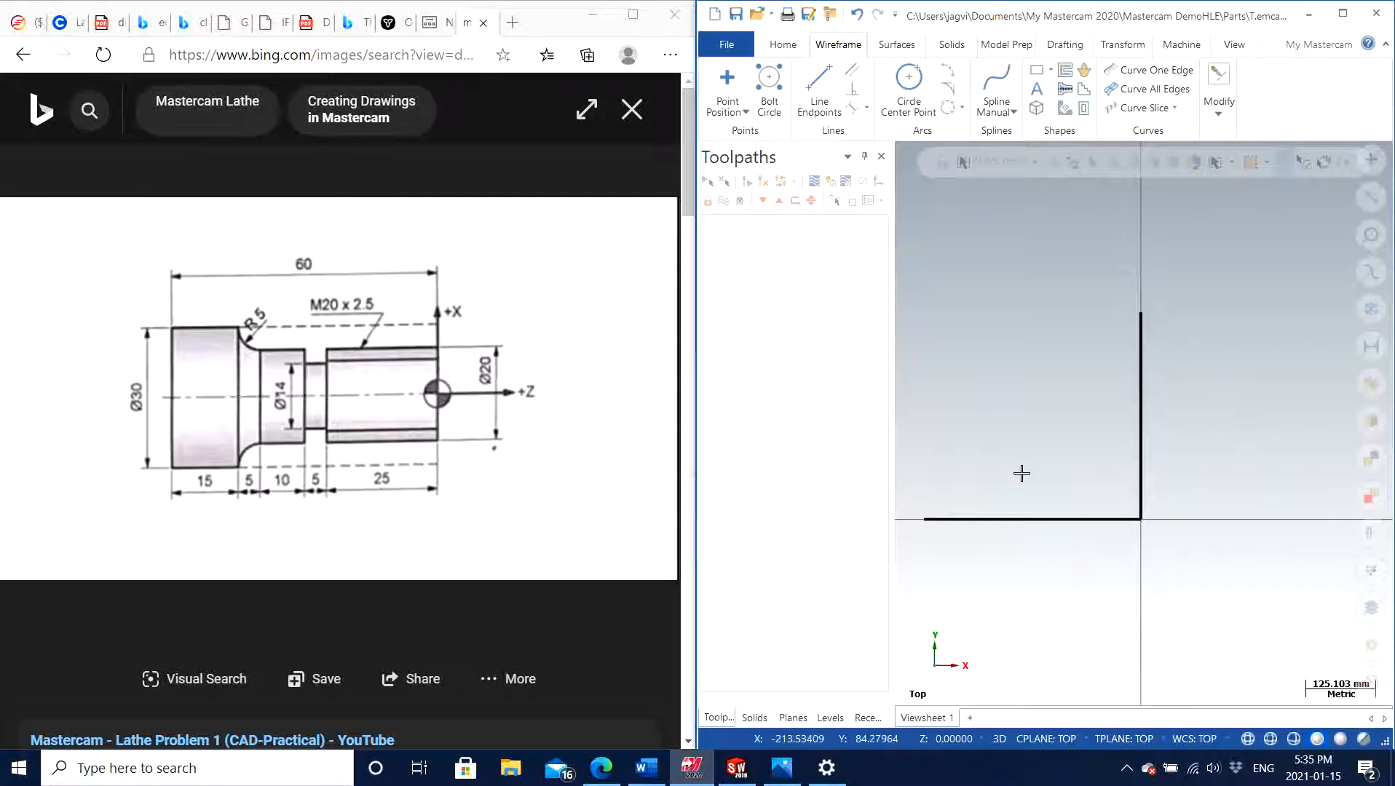
pyautogui.scroll(-1, 1021, 472)
pyautogui.scroll(-1, 937, 424)
pyautogui.scroll(2, 926, 431)
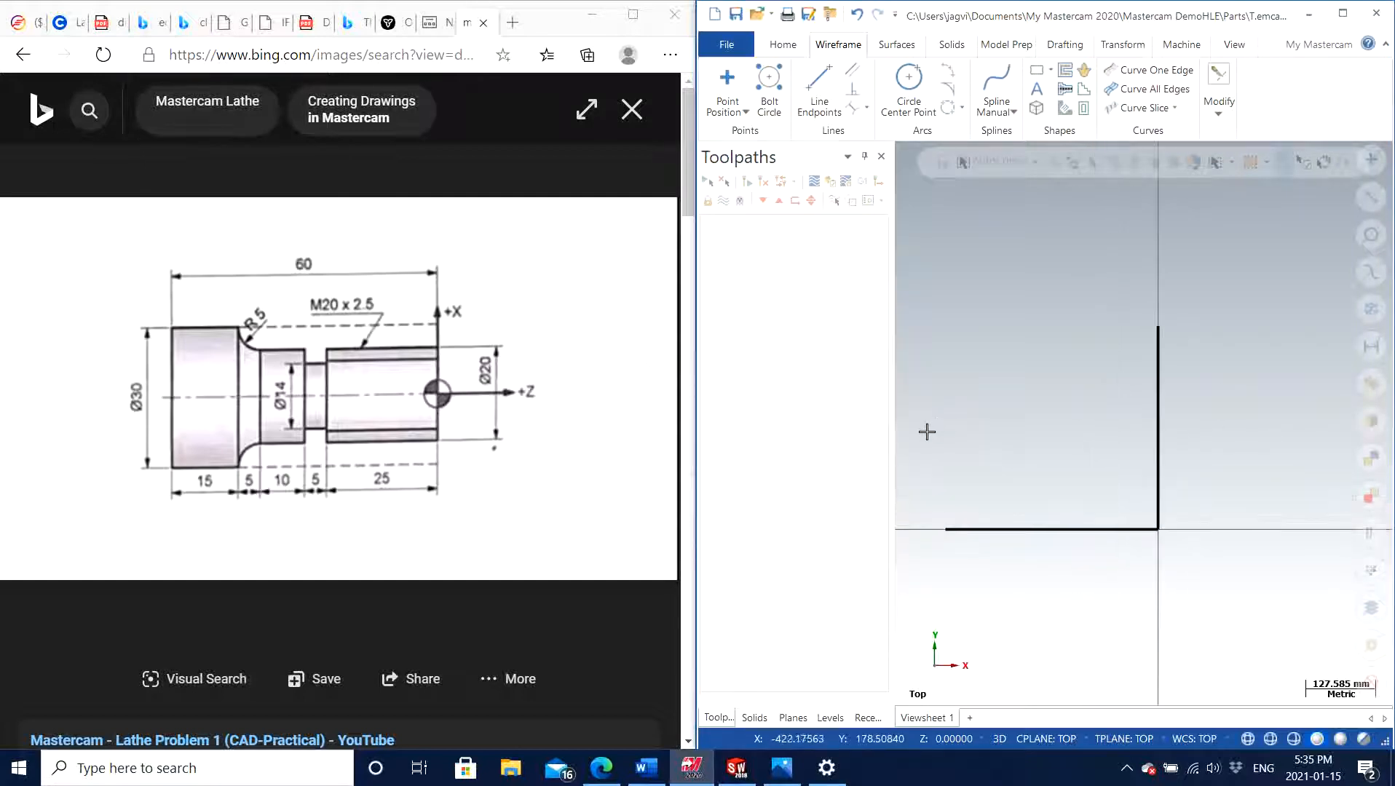
pyautogui.scroll(-1, 913, 448)
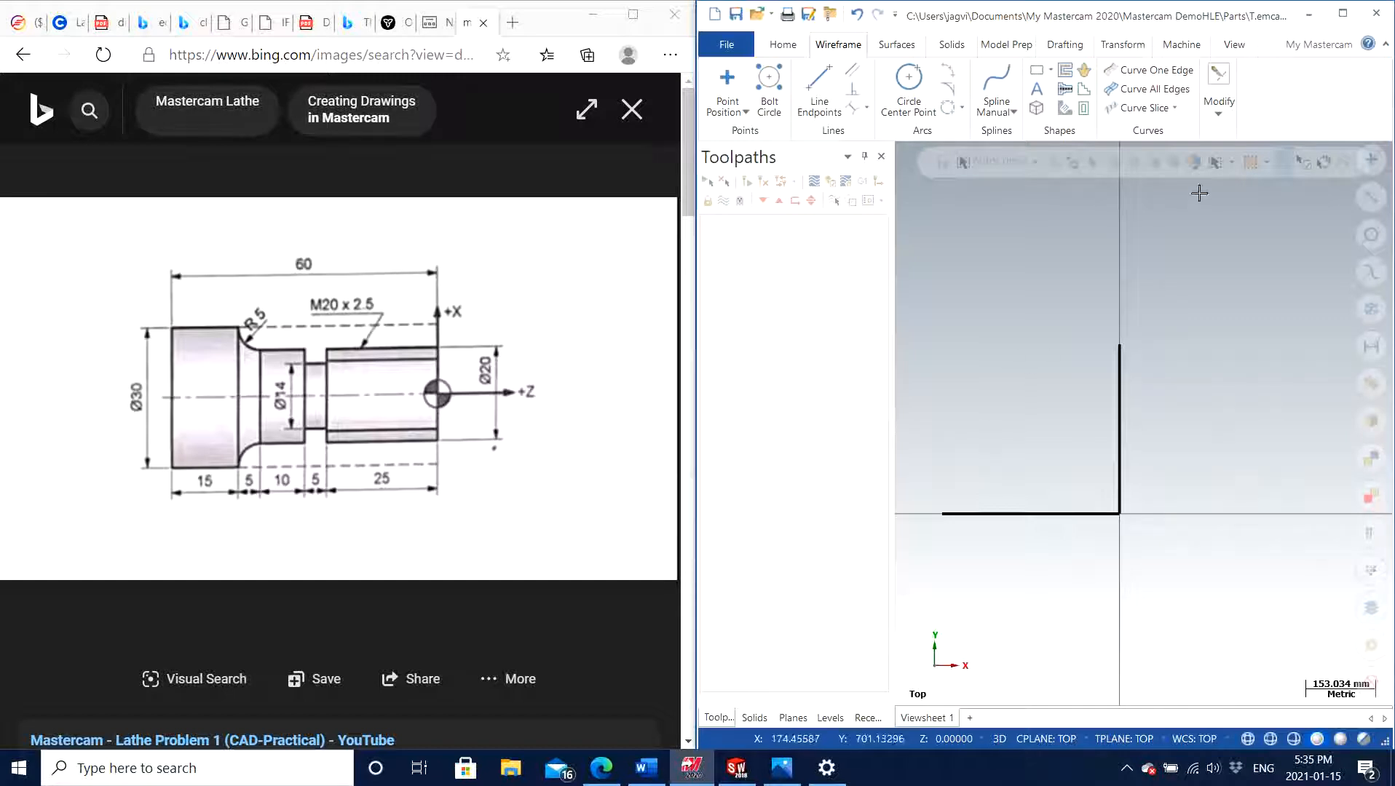
pyautogui.click(1227, 118)
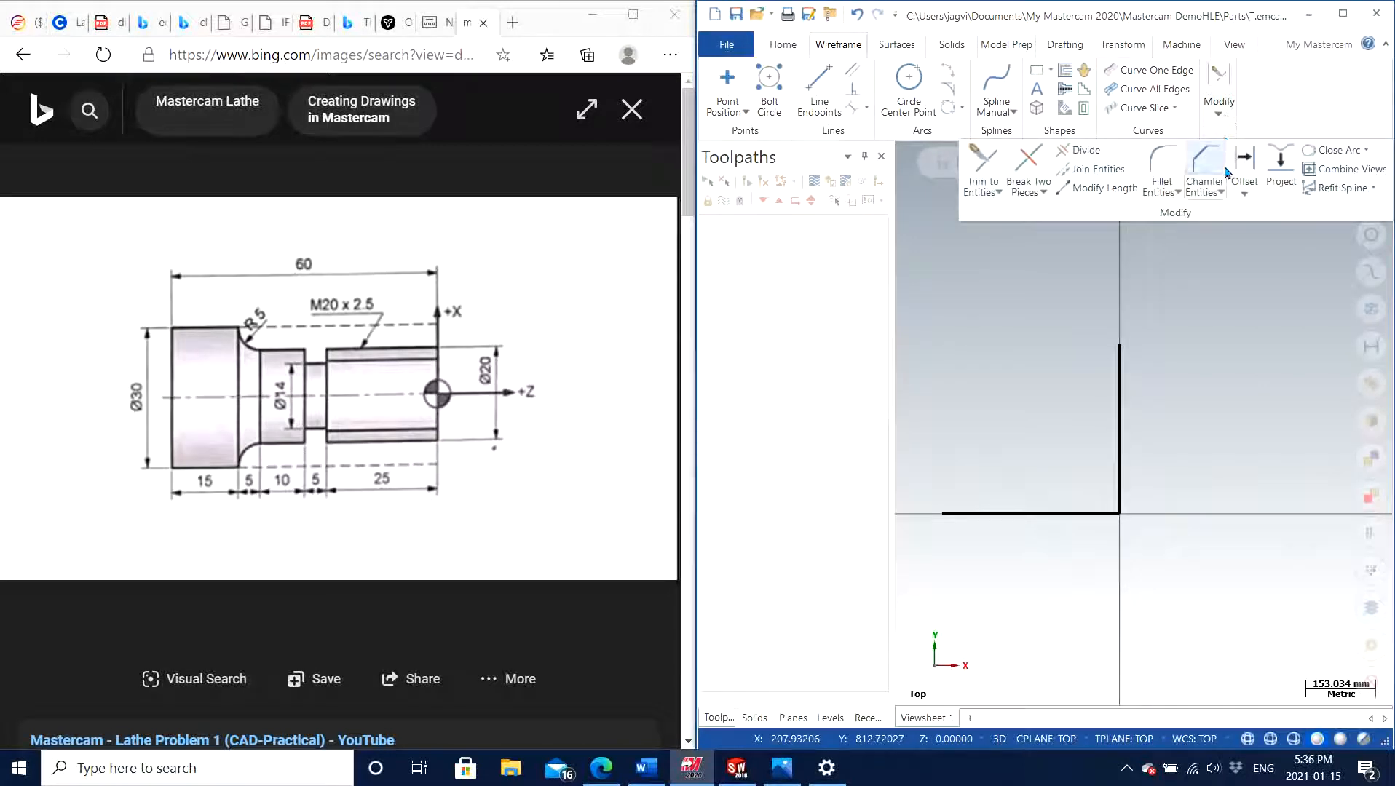
pyautogui.click(1275, 227)
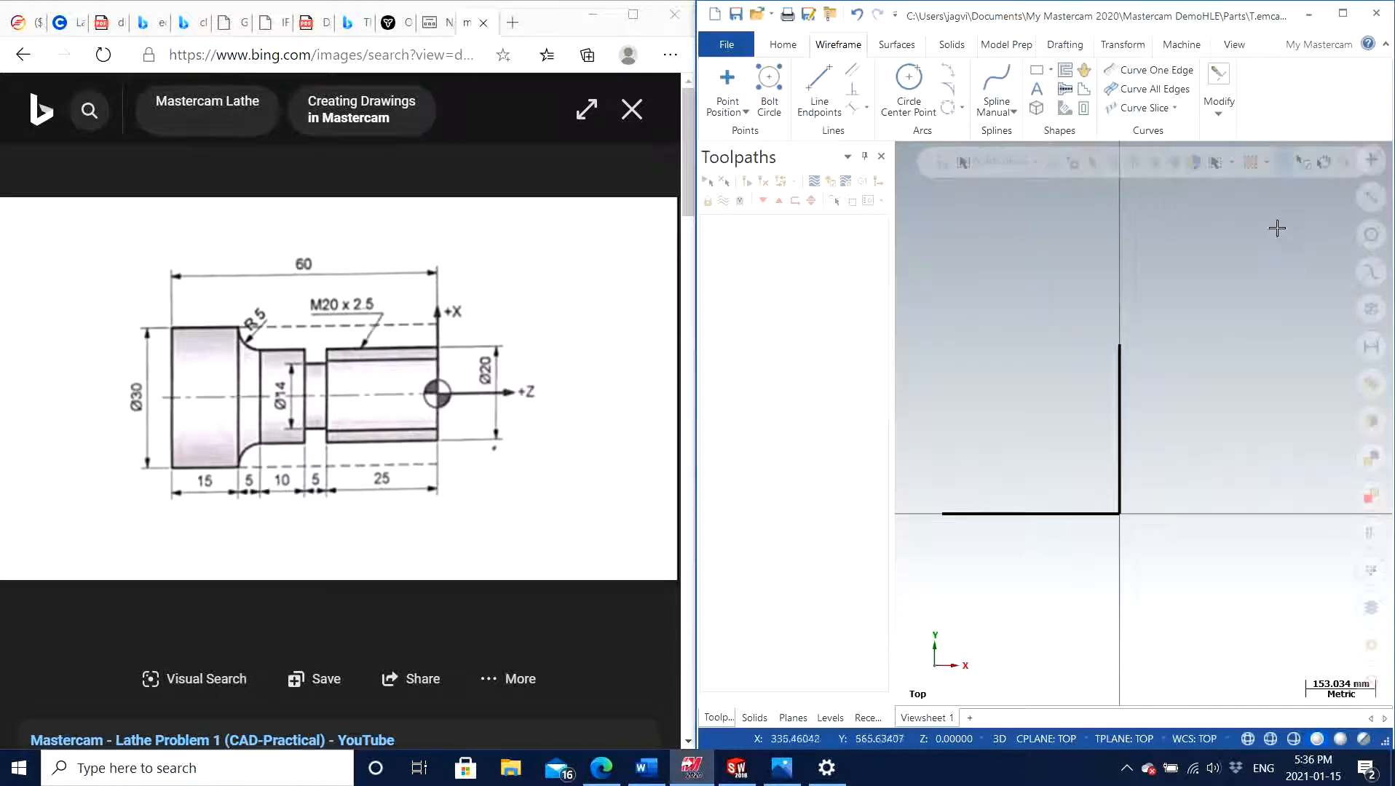
pyautogui.click(1342, 13)
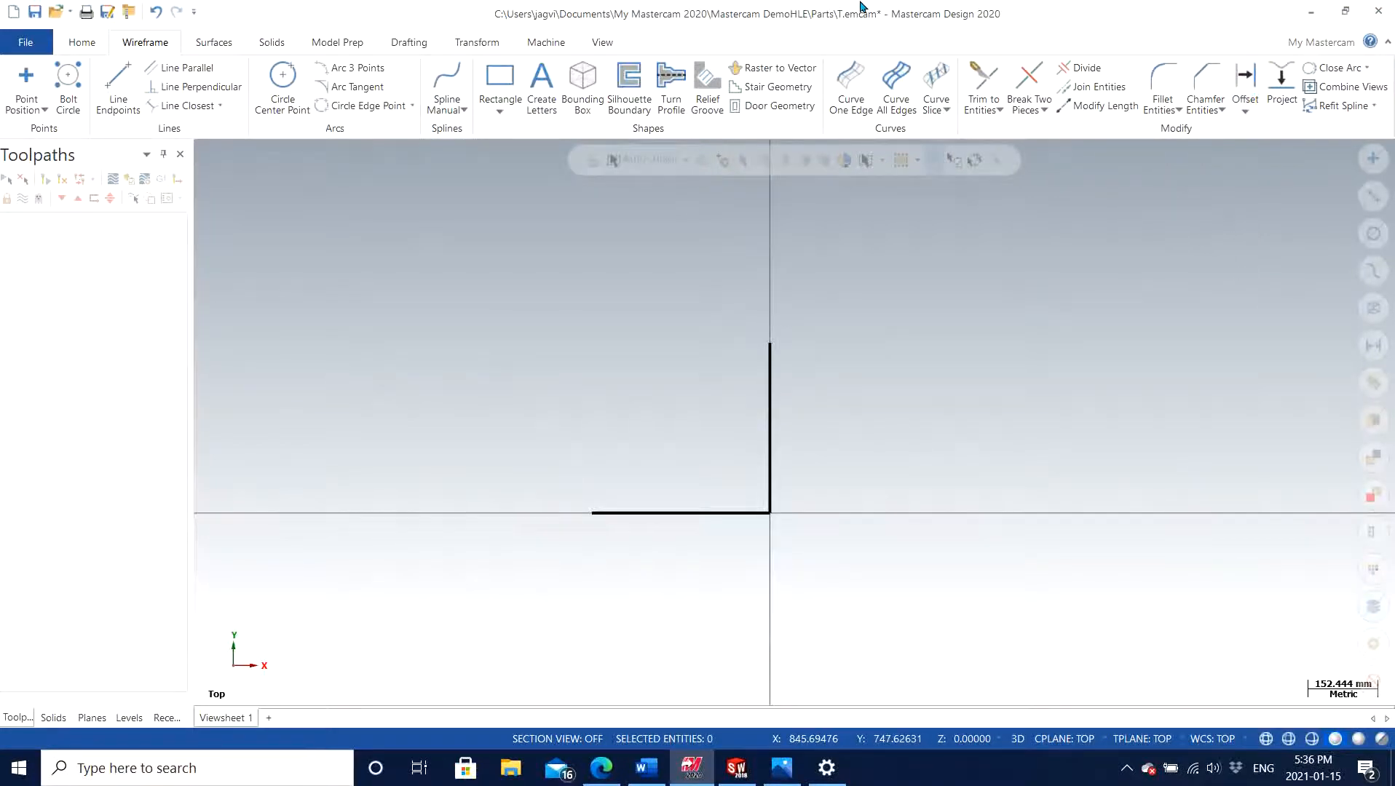
pyautogui.moveTo(765, 8); pyautogui.dragTo(1394, 293)
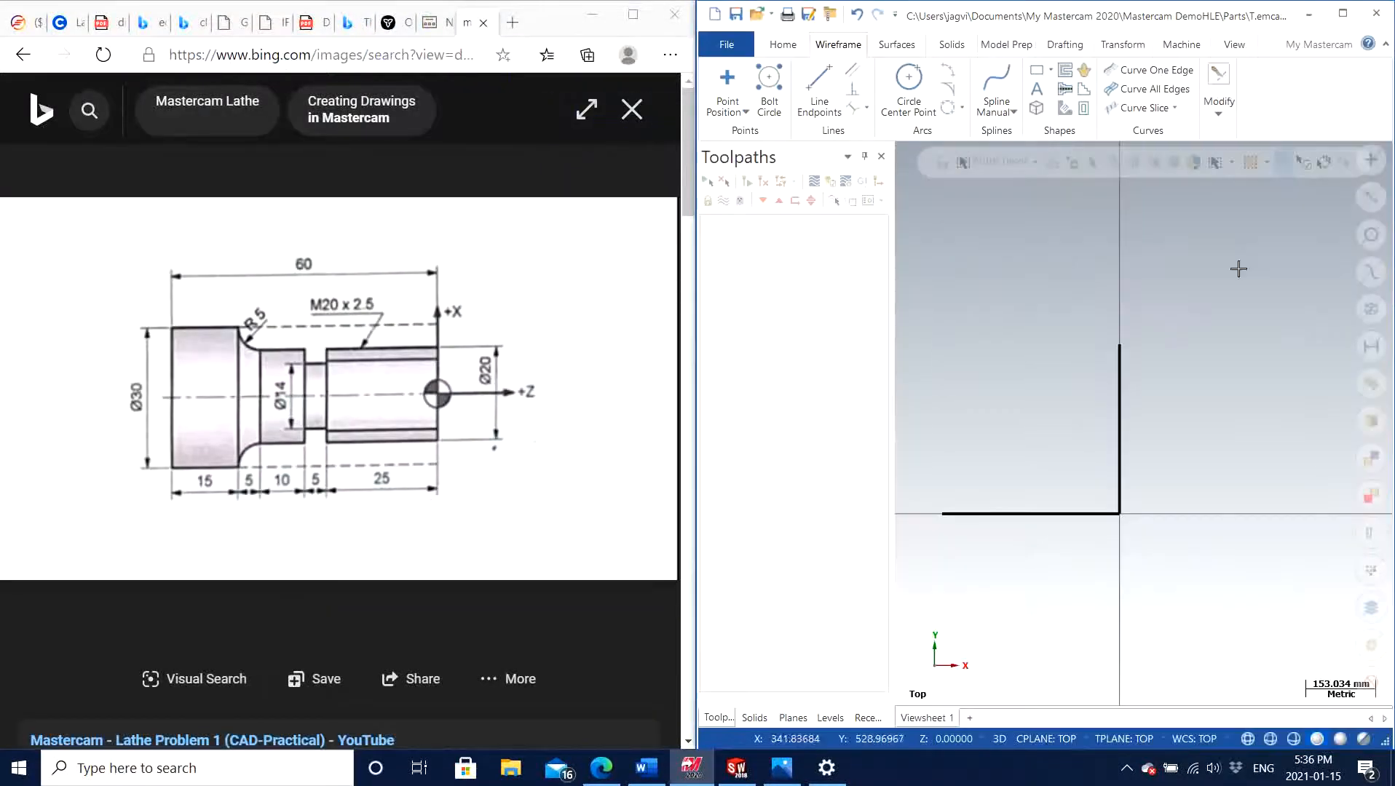
# Offset one copy of the vertical line at the origin by 25 mm toward negative X
pyautogui.click(1218, 93)
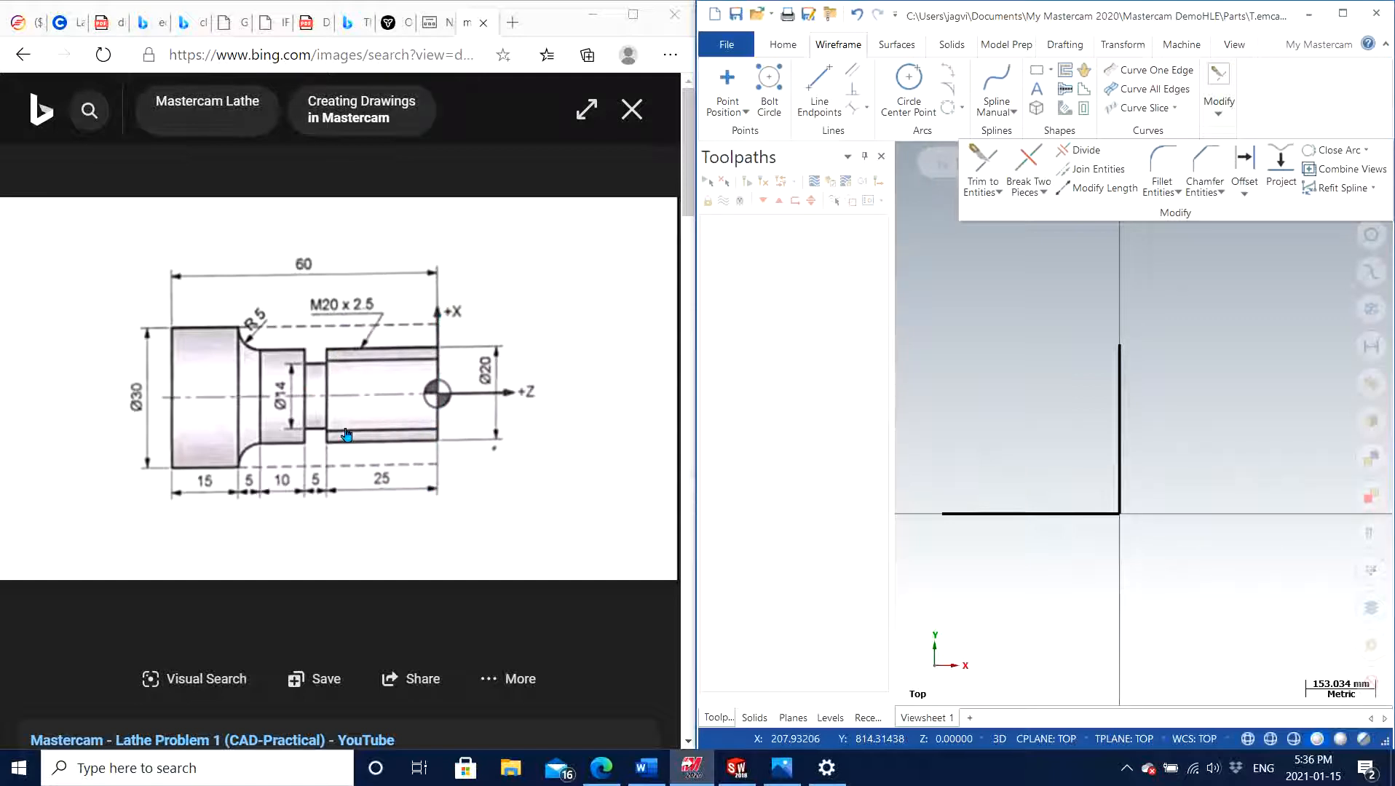
pyautogui.click(1244, 174)
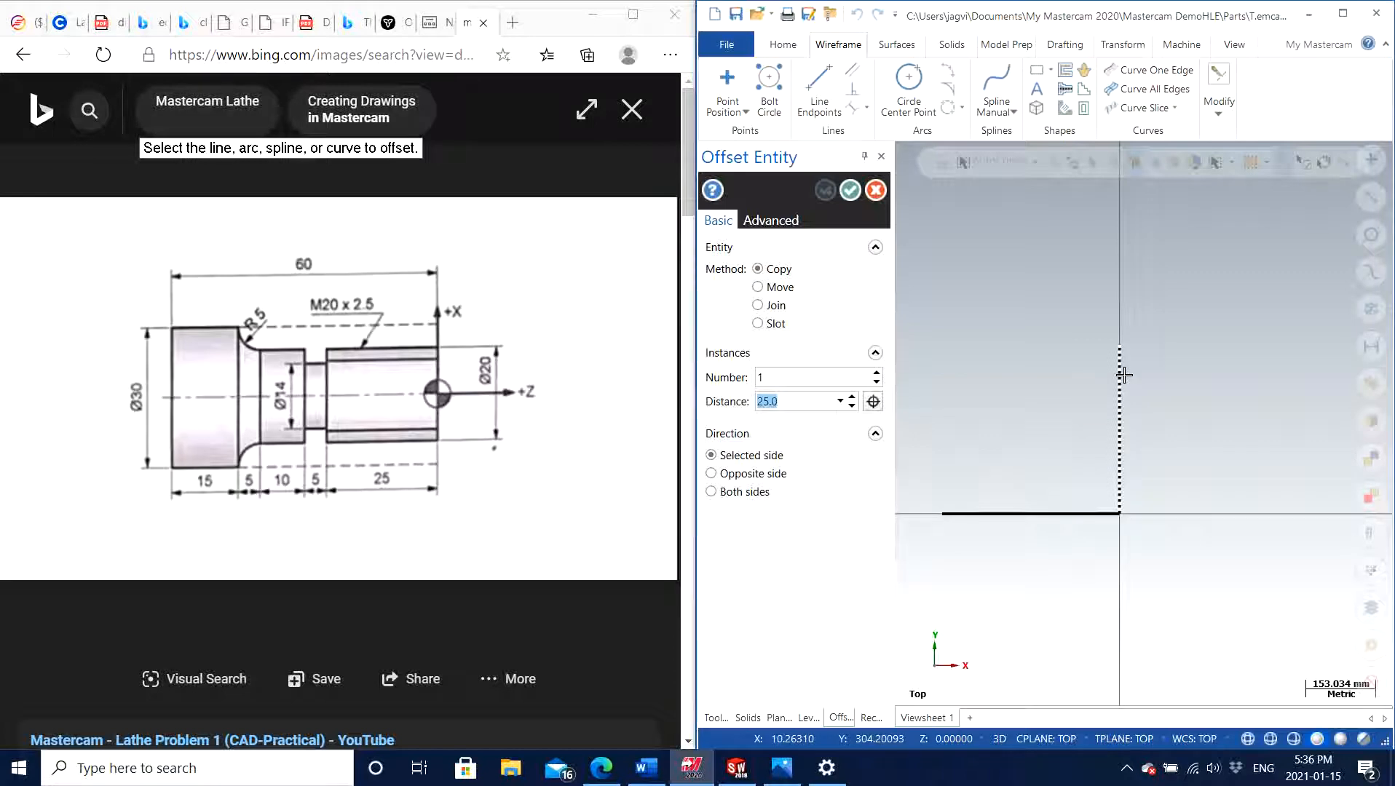
pyautogui.click(1121, 375)
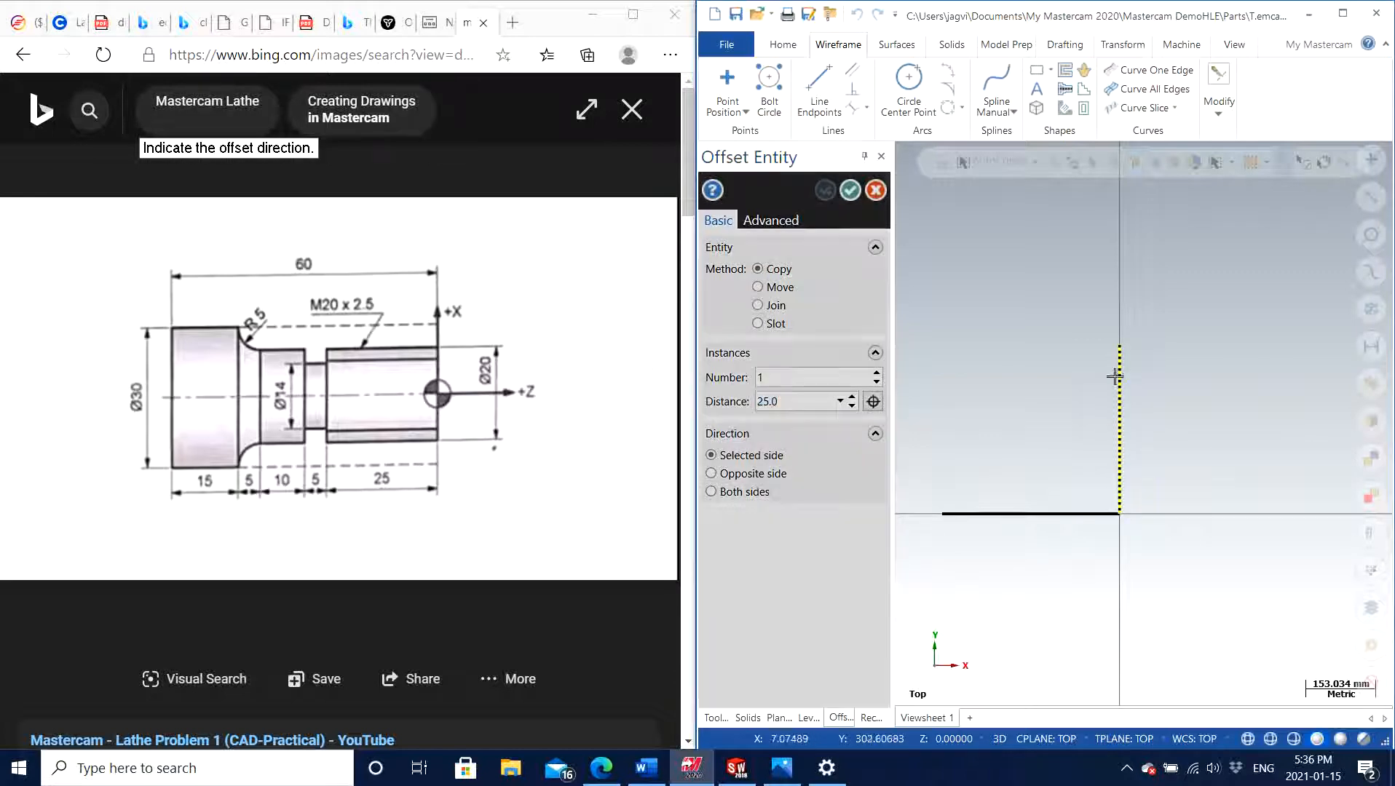
pyautogui.click(959, 400)
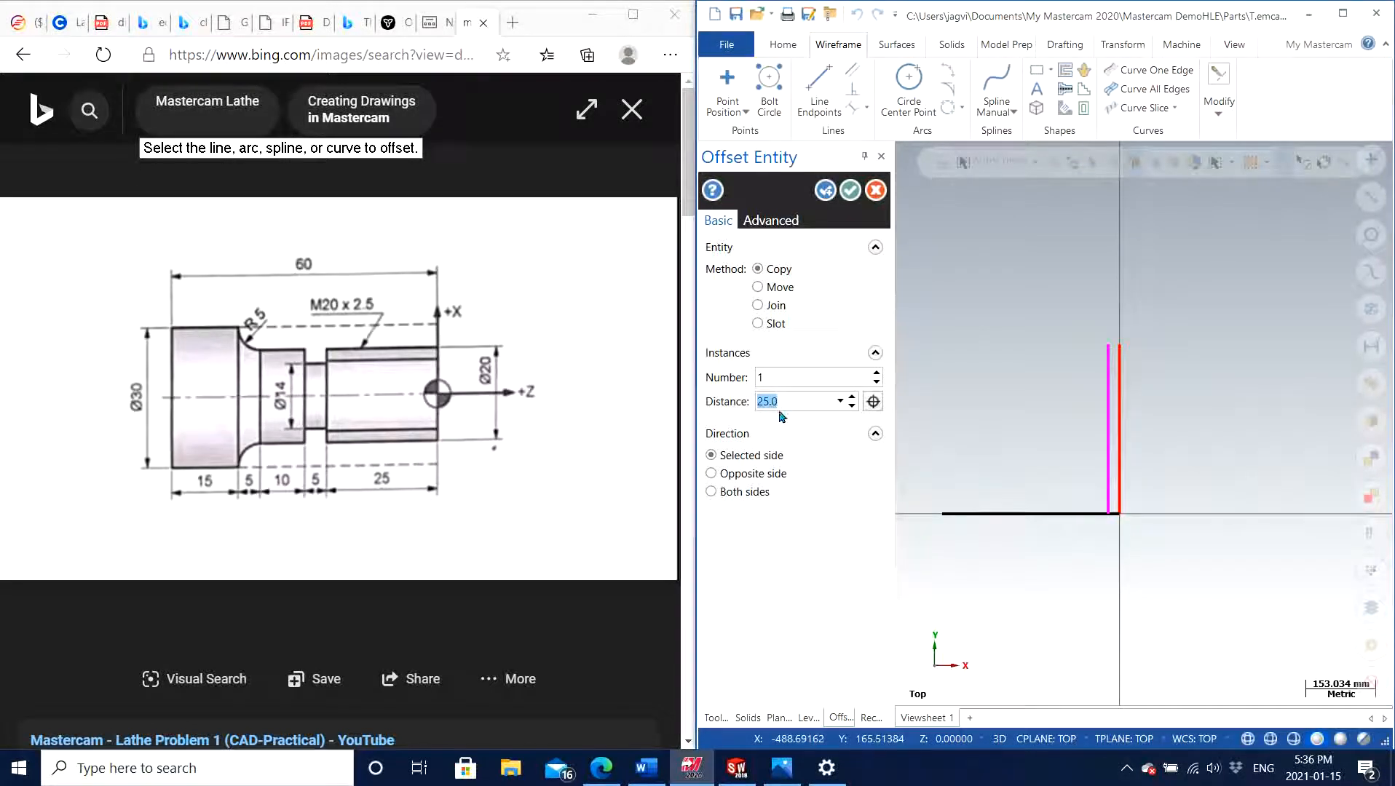
pyautogui.scroll(-2, 1098, 431)
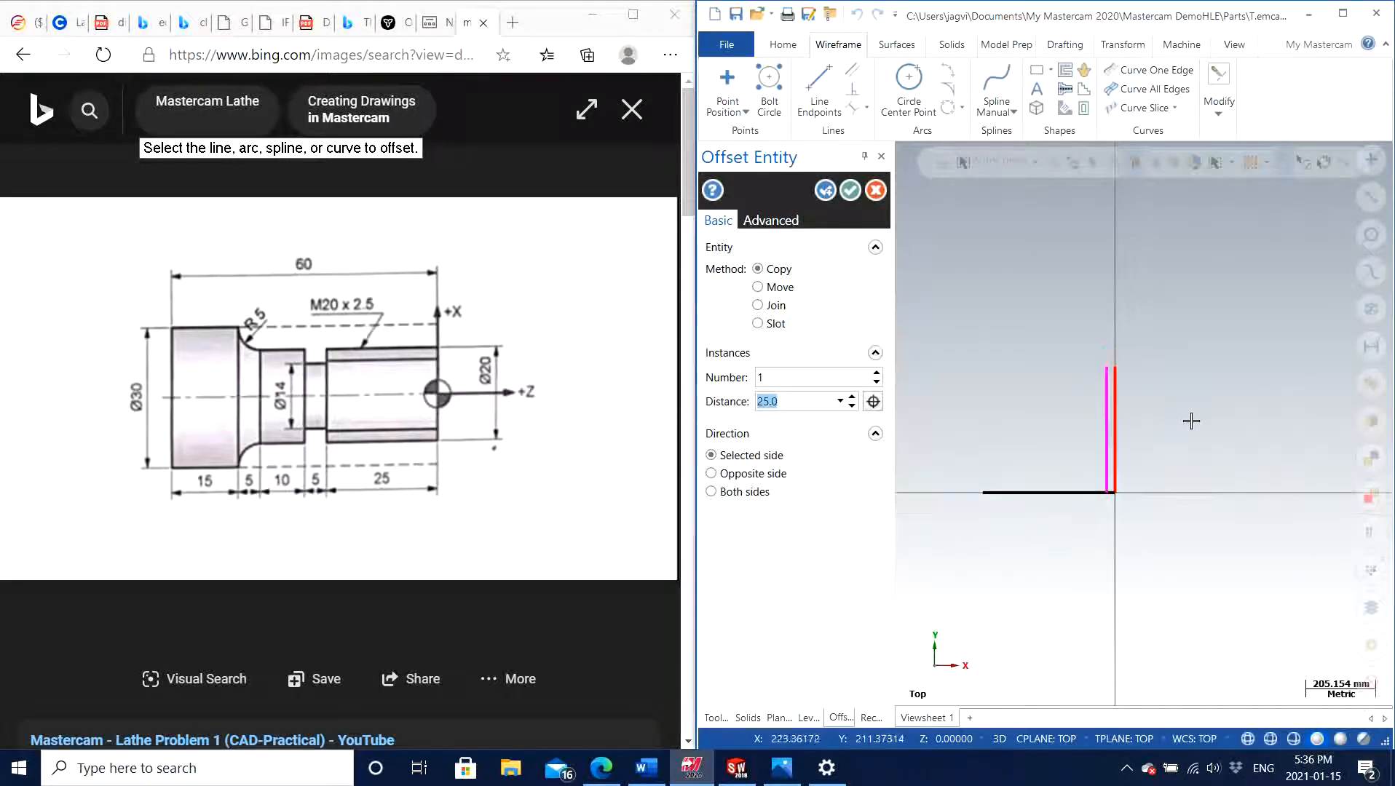
pyautogui.scroll(4, 1133, 417)
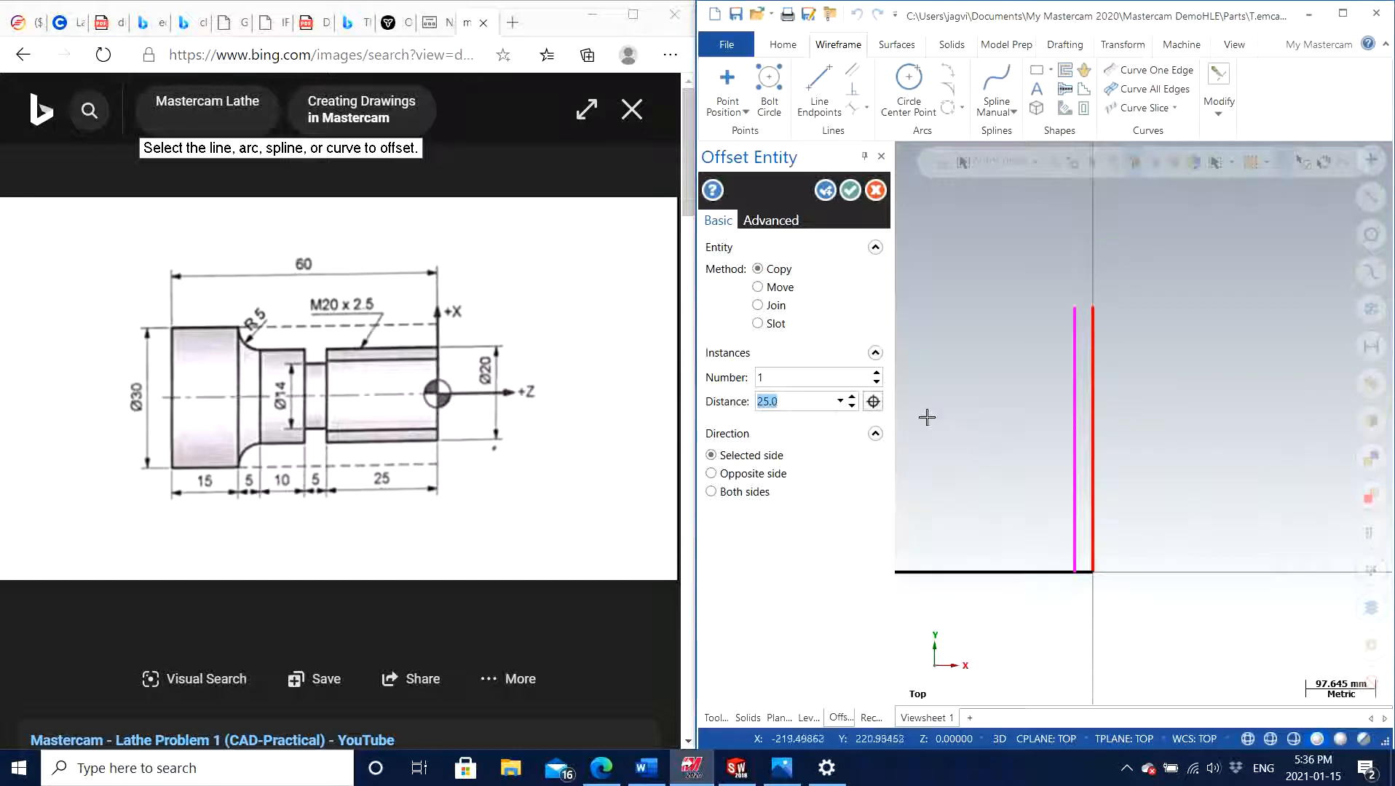
pyautogui.scroll(2, 1071, 454)
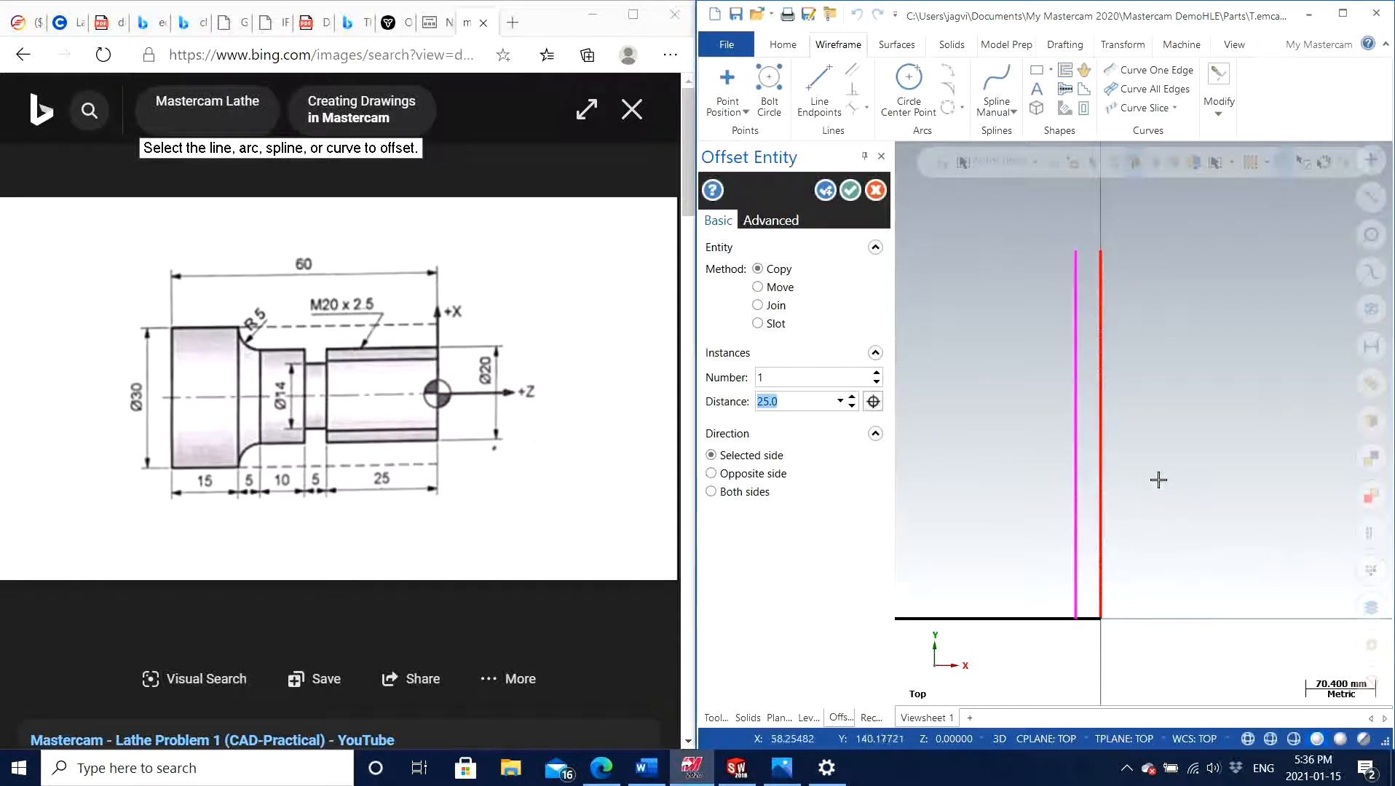
pyautogui.scroll(1, 1158, 479)
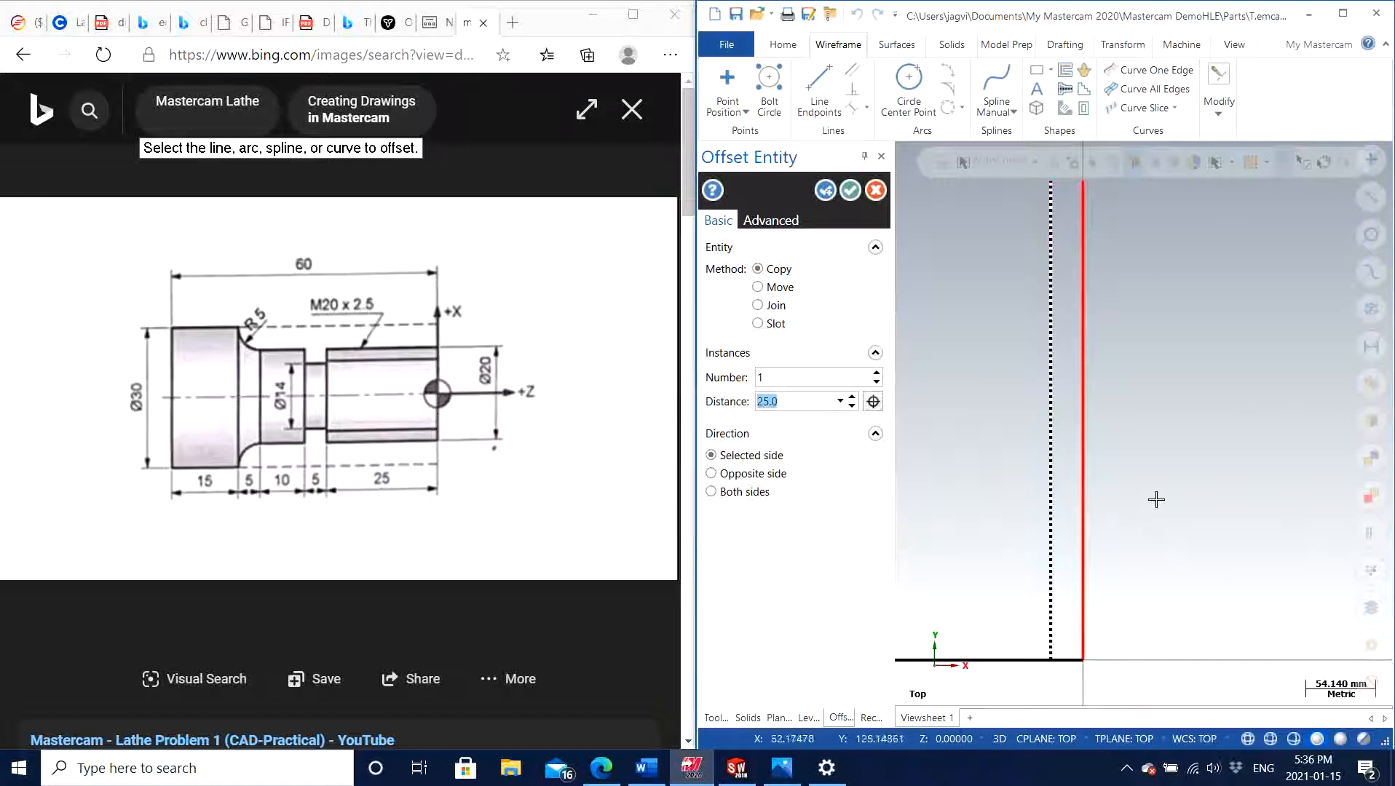
pyautogui.scroll(-1, 1156, 500)
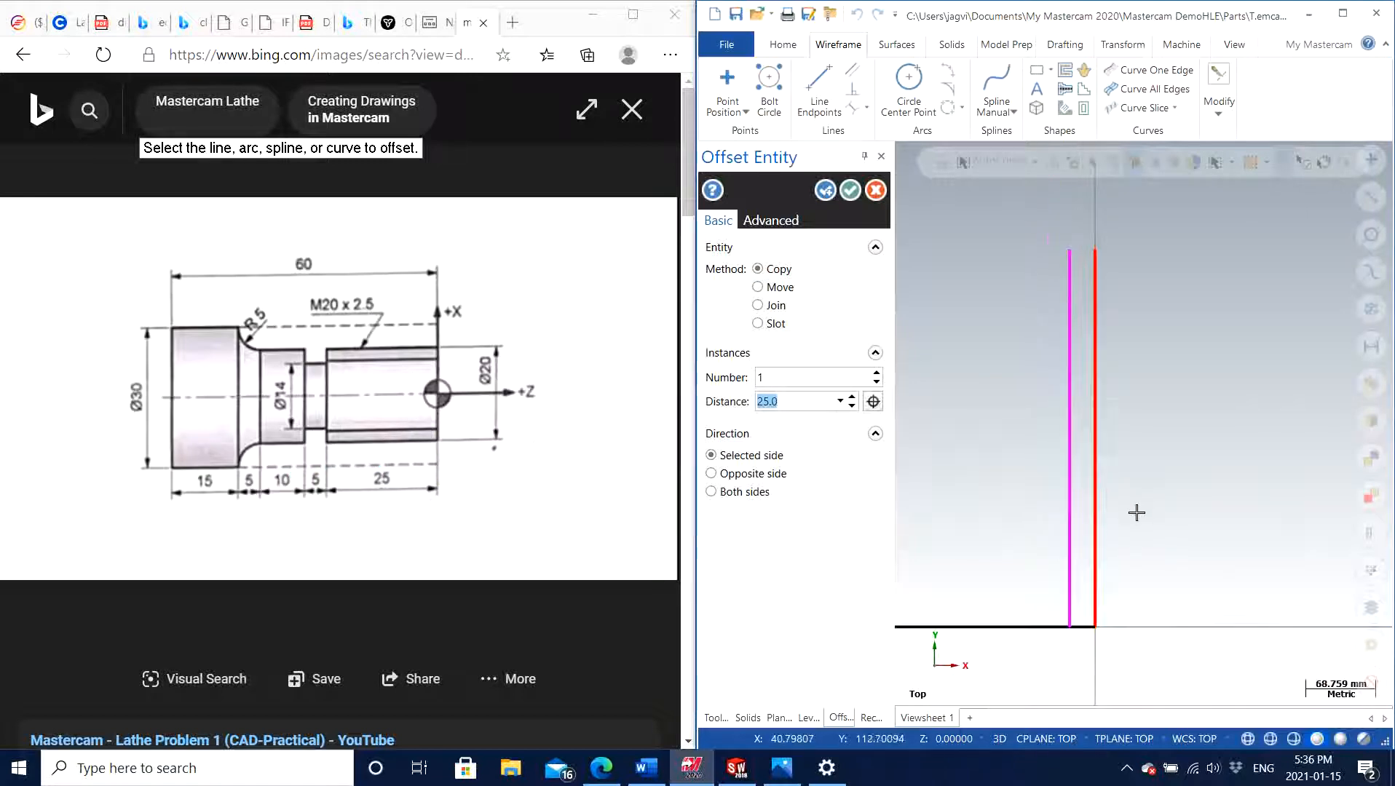
pyautogui.click(848, 191)
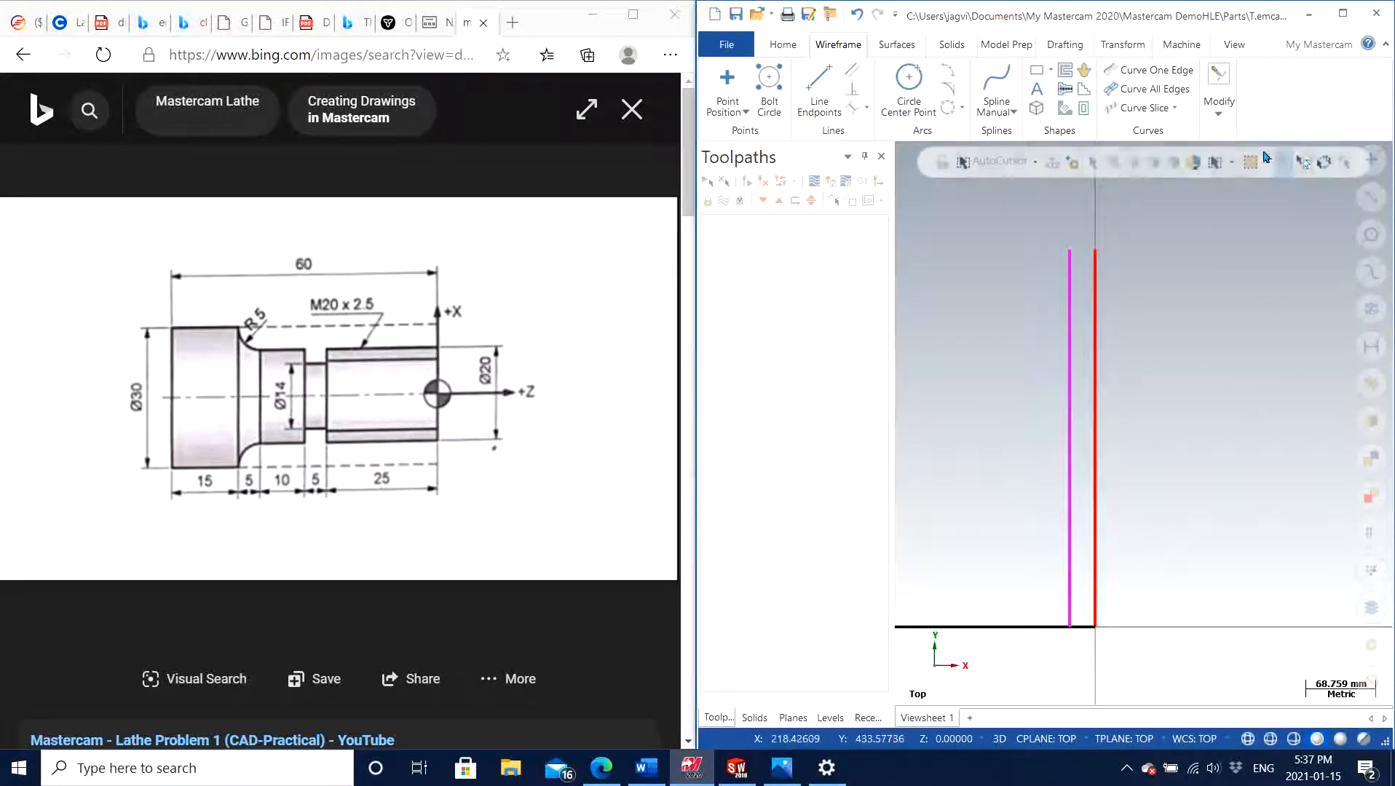
# Offset one copy of the vertical line 25 mm from the origin by 5 mm toward negative X
pyautogui.click(1216, 116)
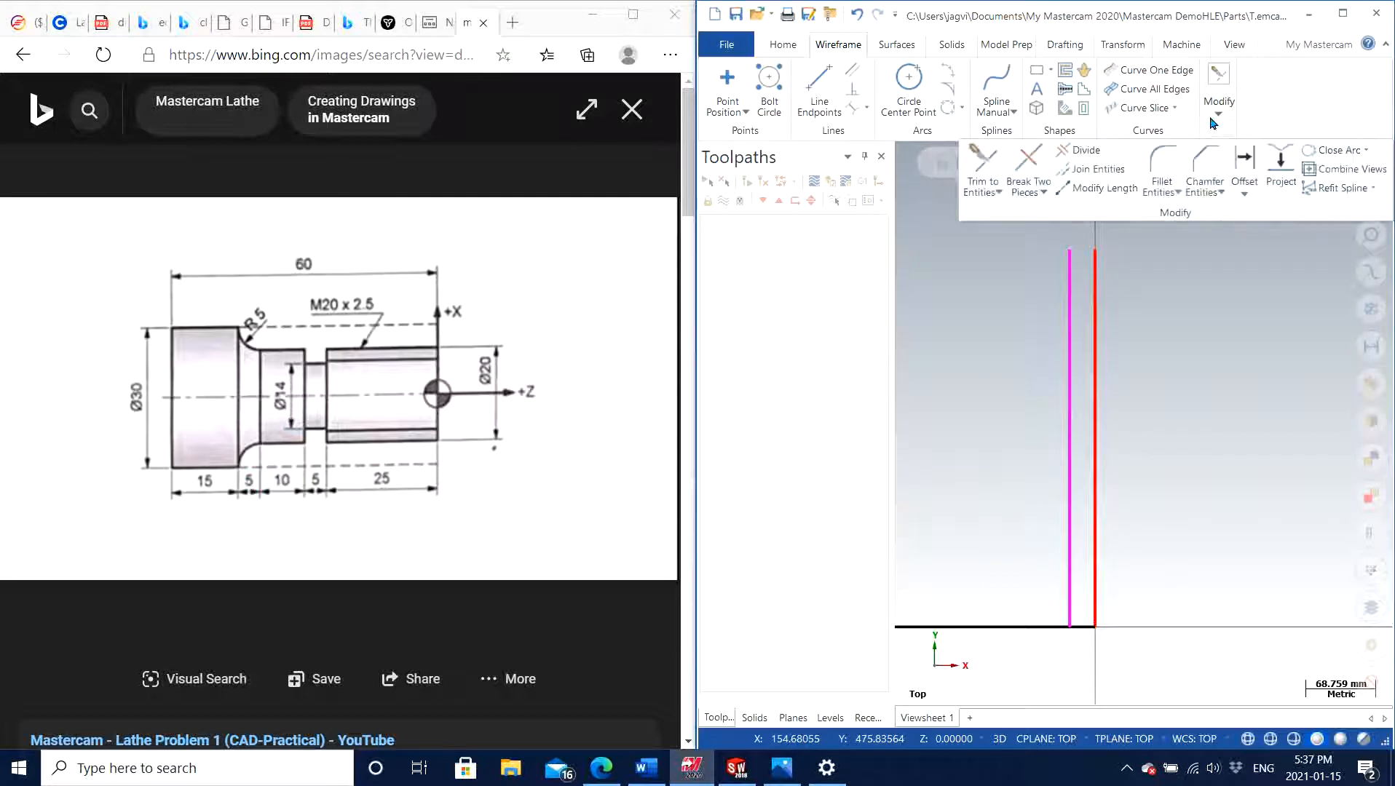
pyautogui.click(1239, 161)
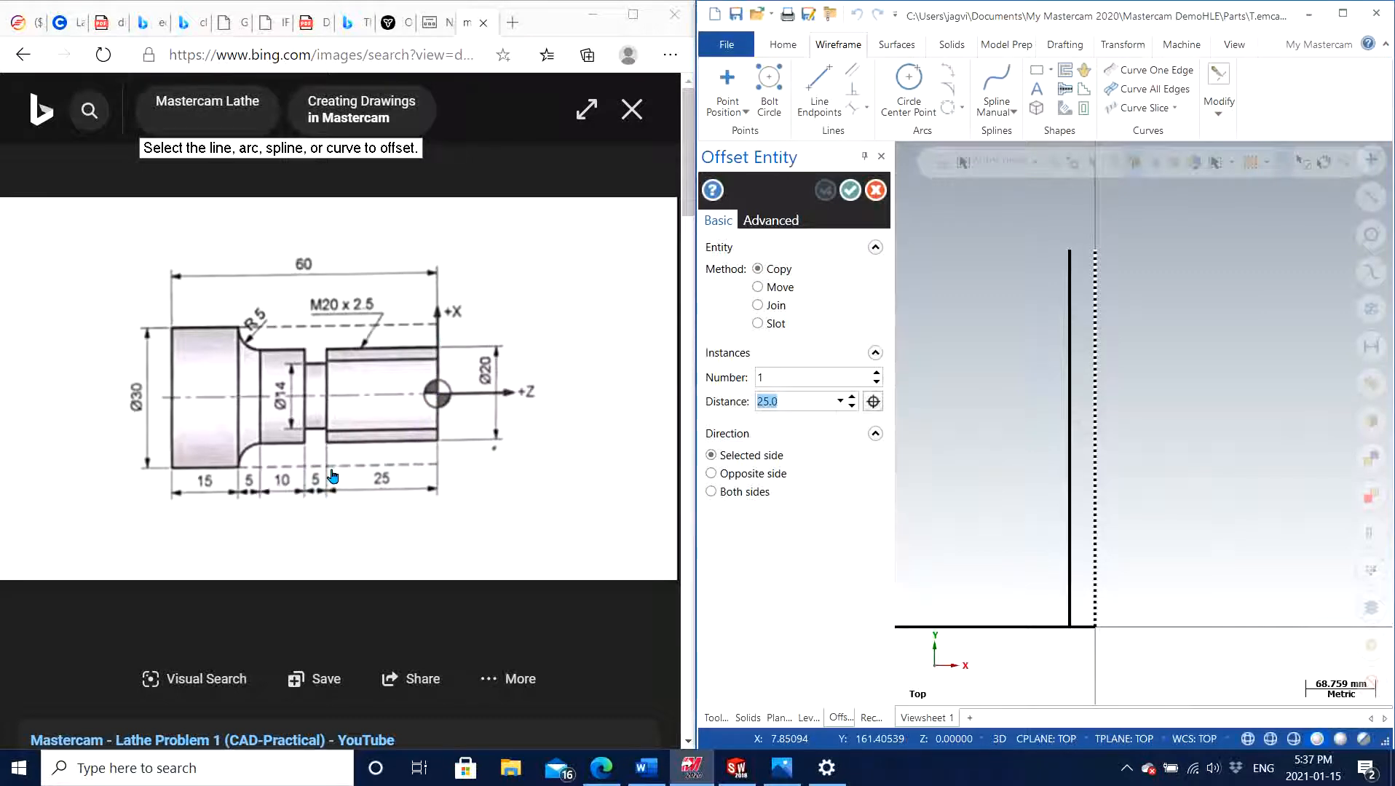
pyautogui.click(1067, 359)
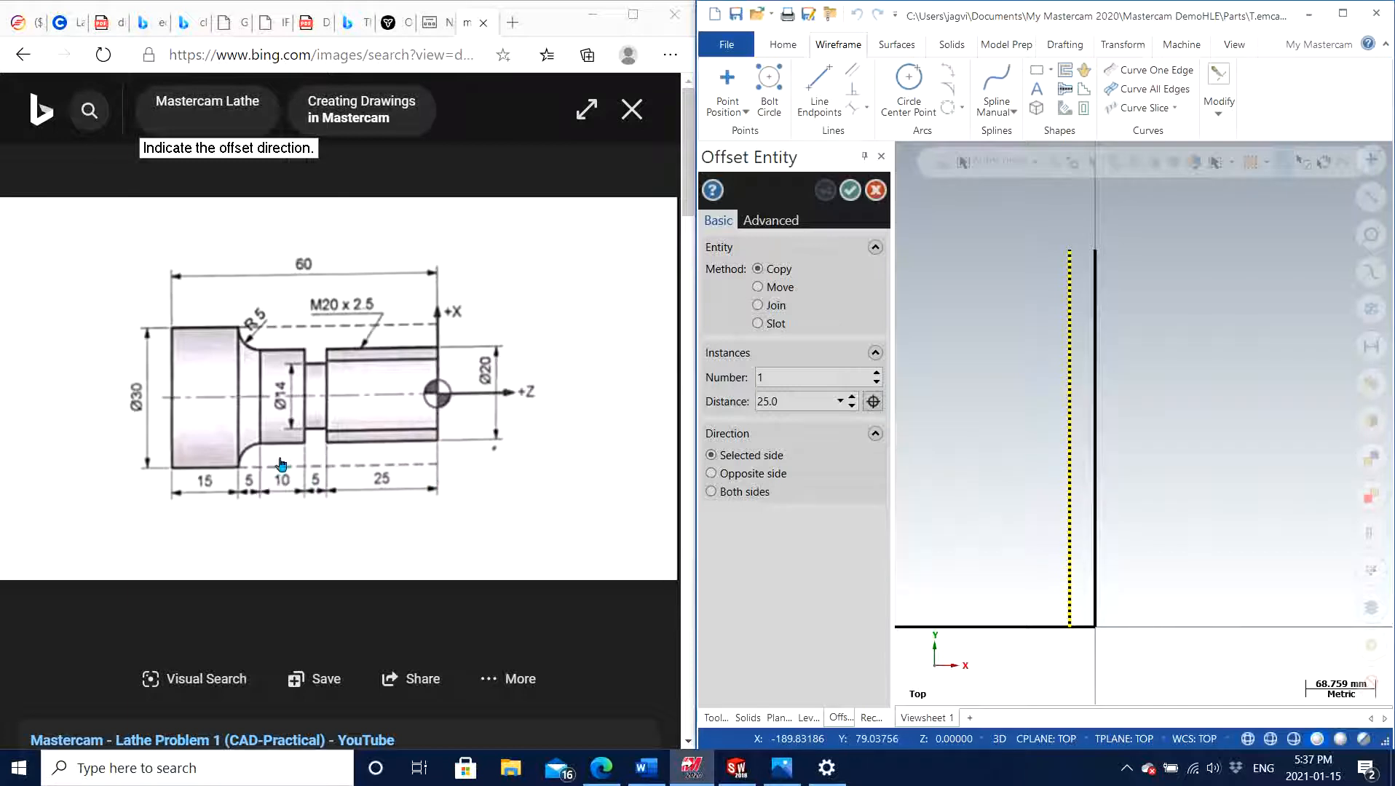
pyautogui.click(967, 408)
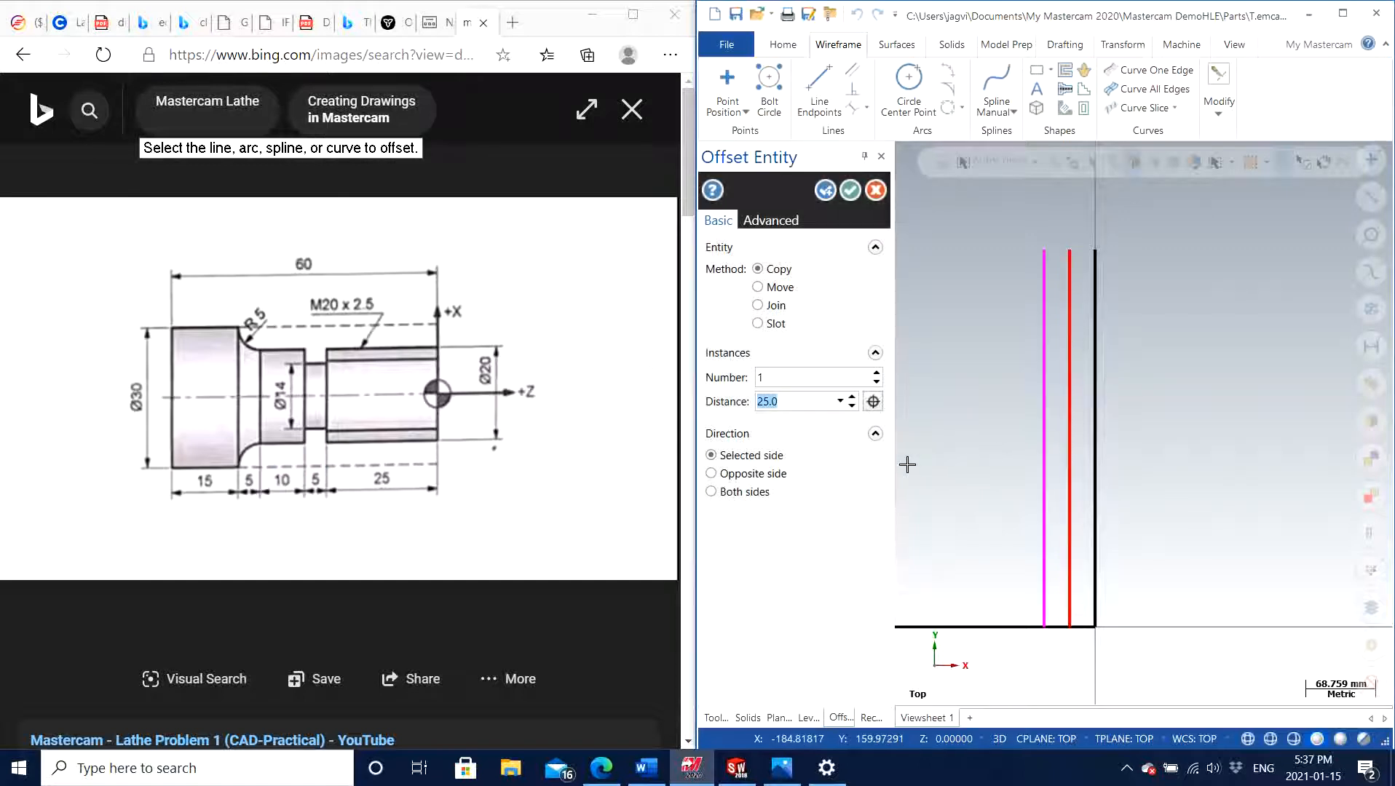
pyautogui.write('5')
pyautogui.click(825, 191)
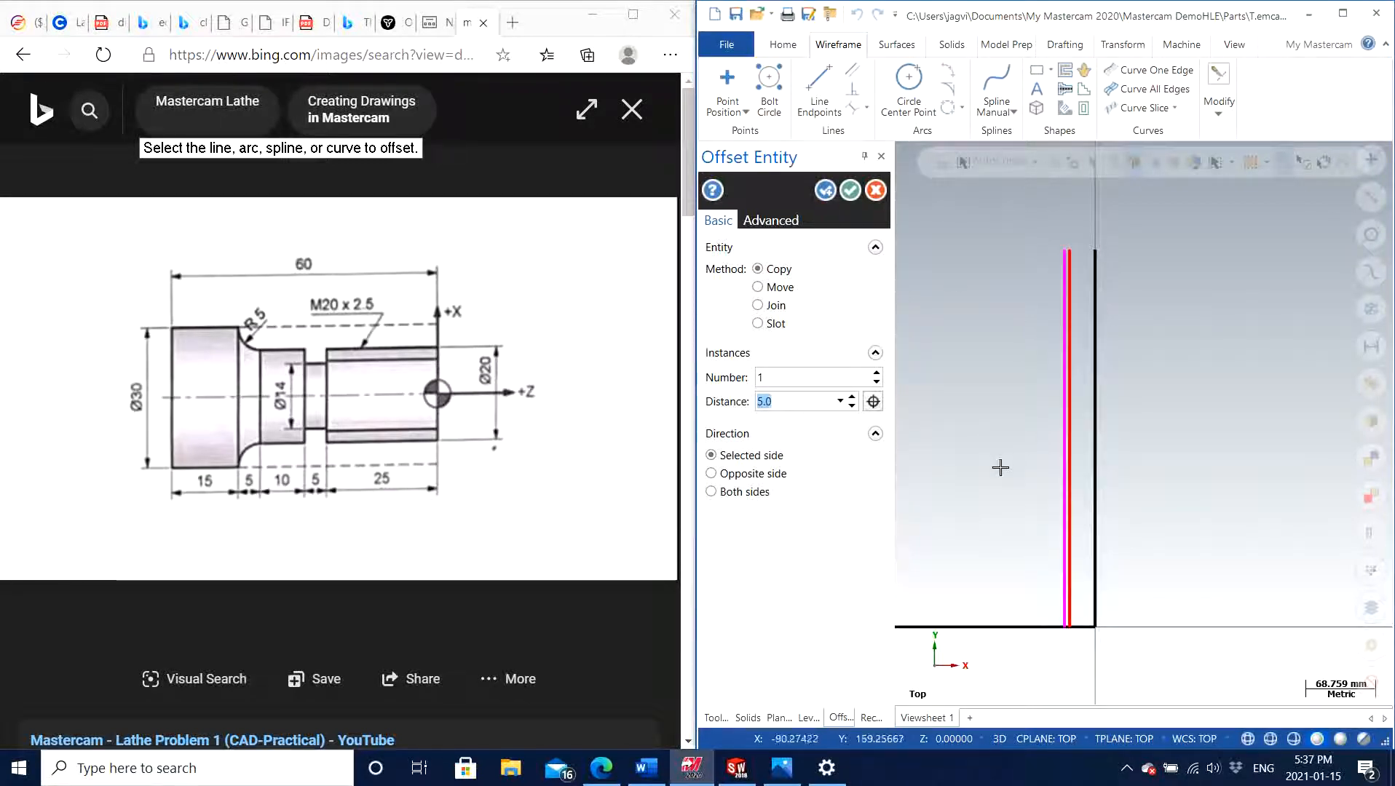
# Offset one copy of the outermost vertical line on the negative X side by 10 mm toward negative X
pyautogui.click(1057, 408)
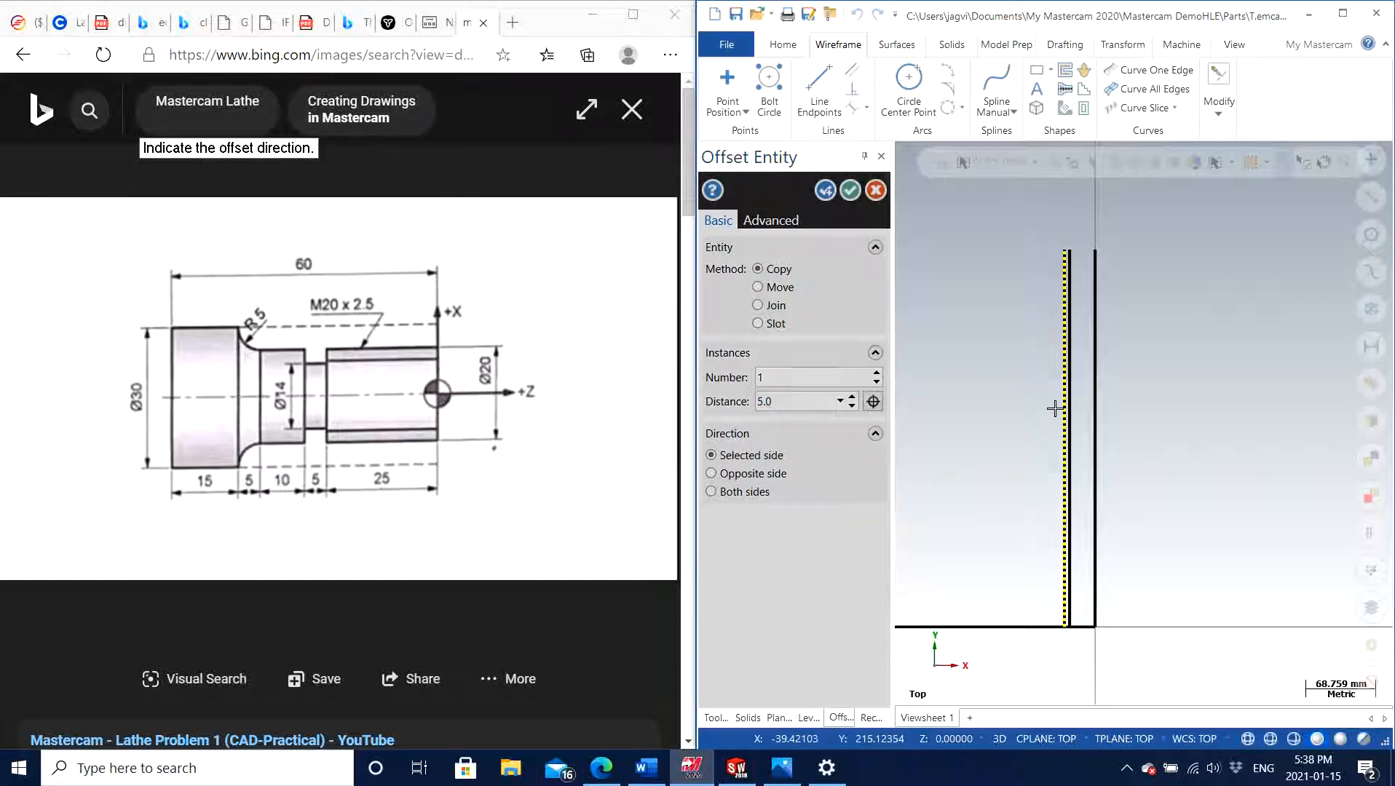
pyautogui.click(998, 413)
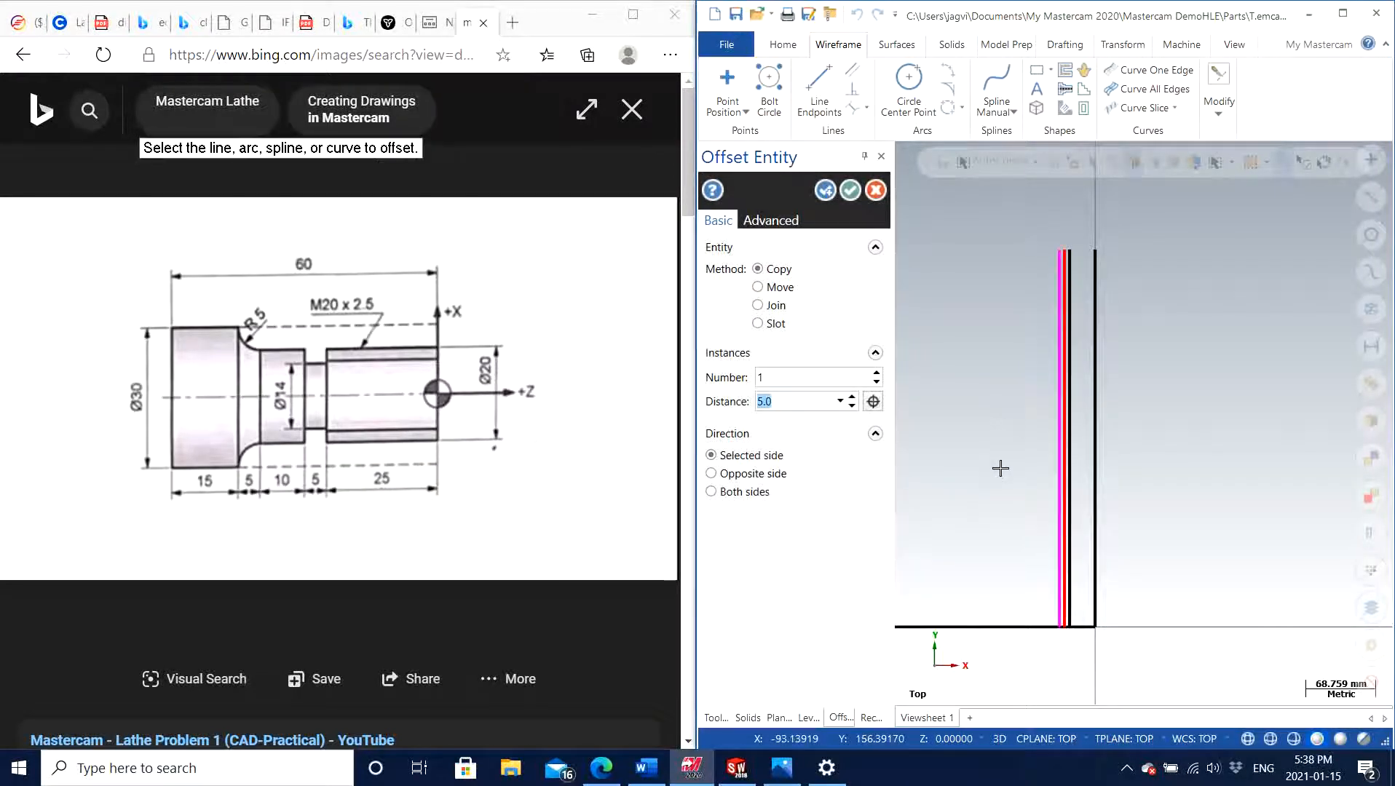
pyautogui.write('10')
pyautogui.click(825, 191)
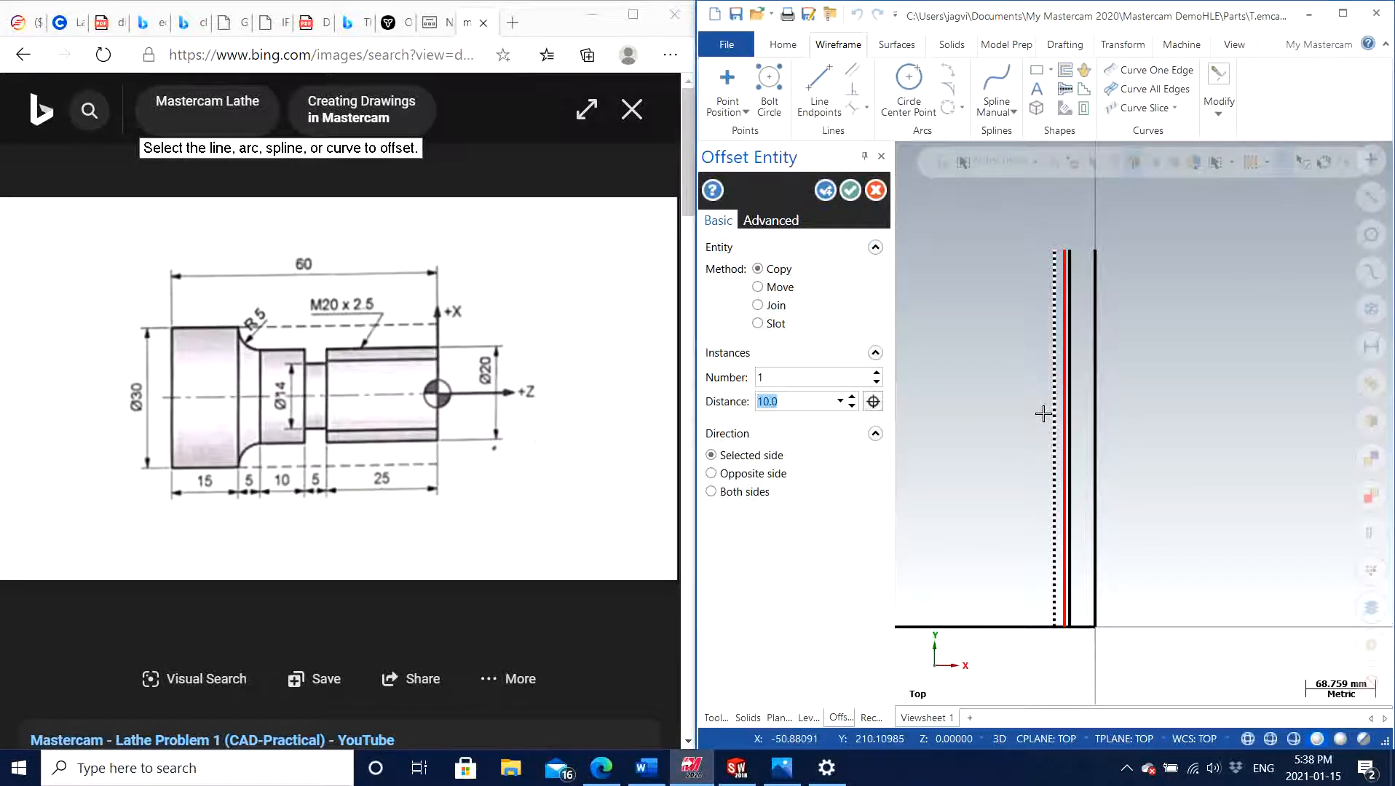
pyautogui.click(825, 191)
# Offset one copy of the vertical line made by the 10 mm offset by 5 mm toward negative X
pyautogui.click(1049, 426)
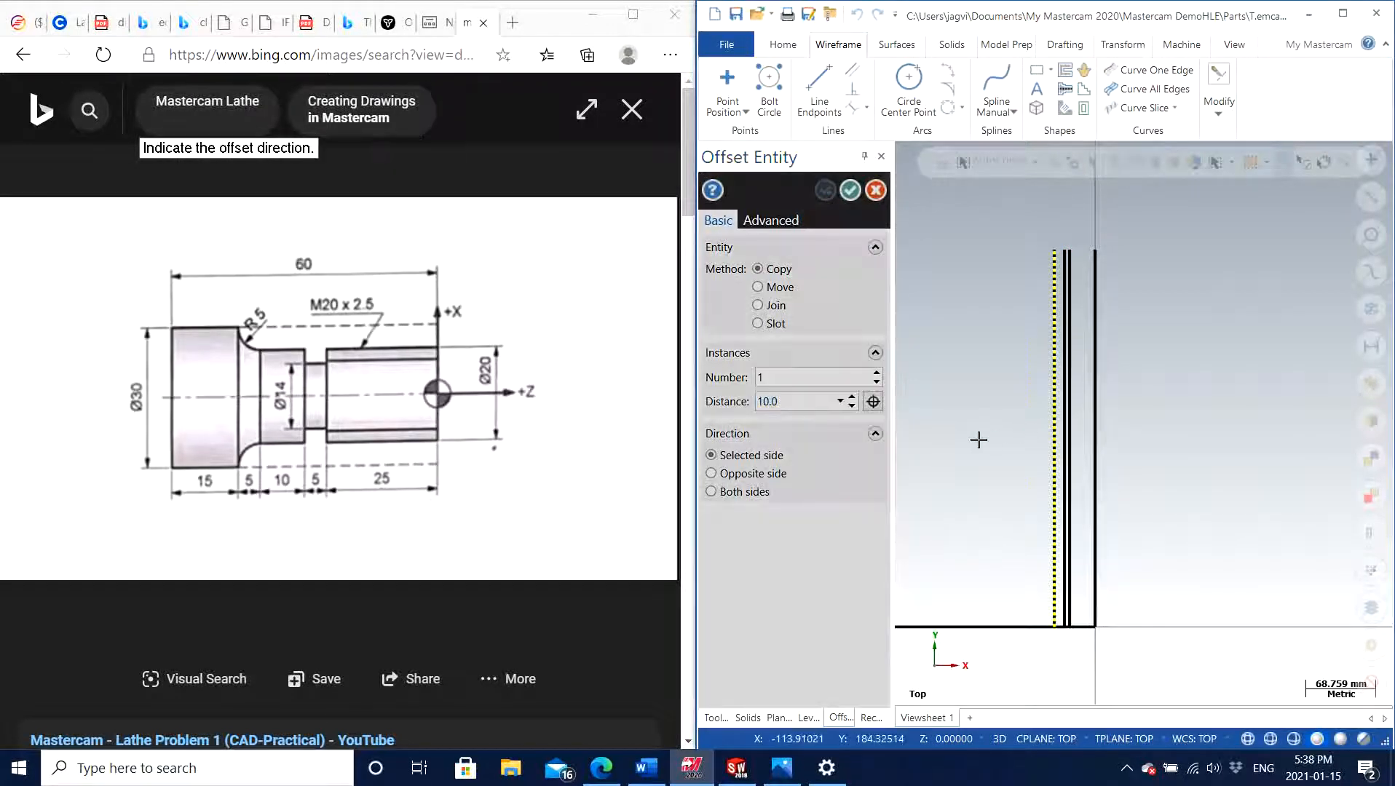
pyautogui.click(961, 441)
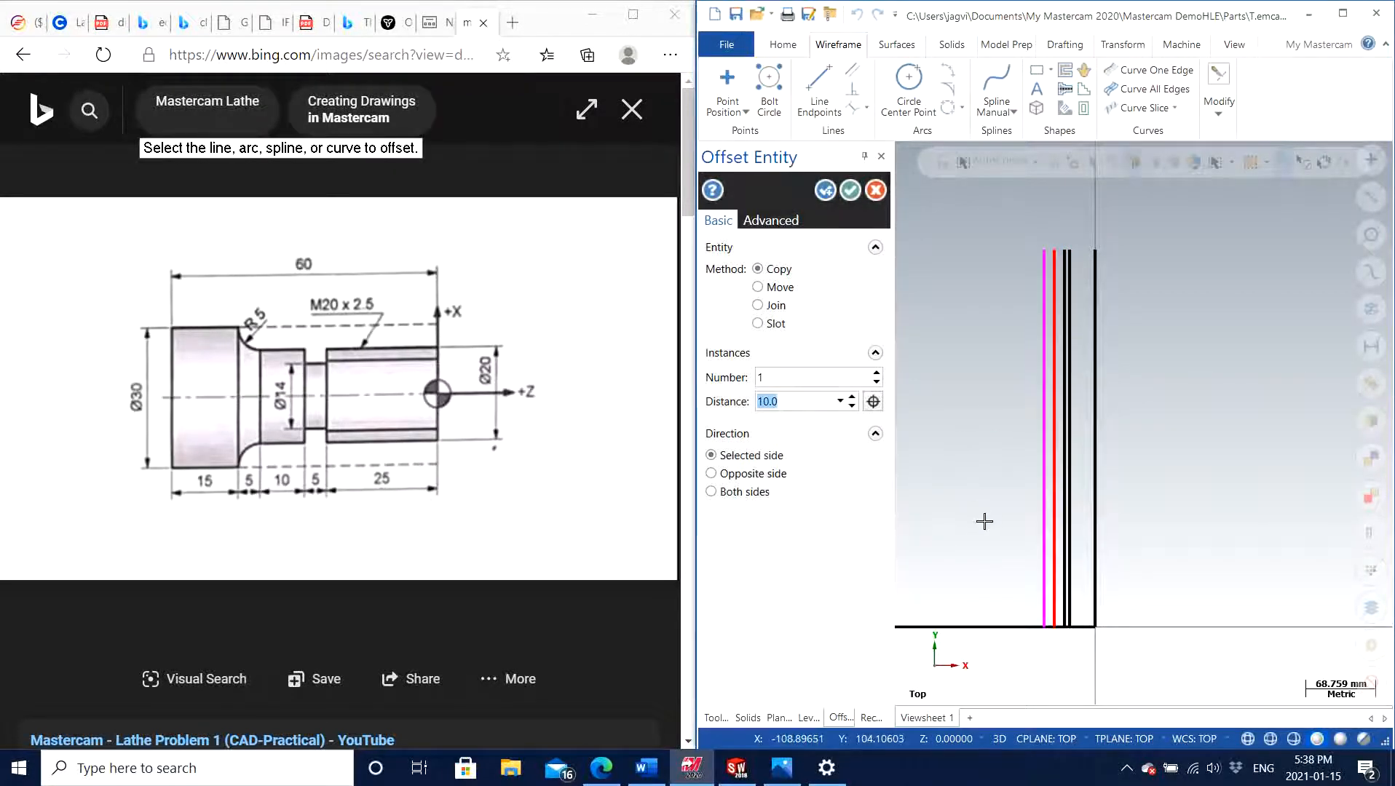
pyautogui.write('5')
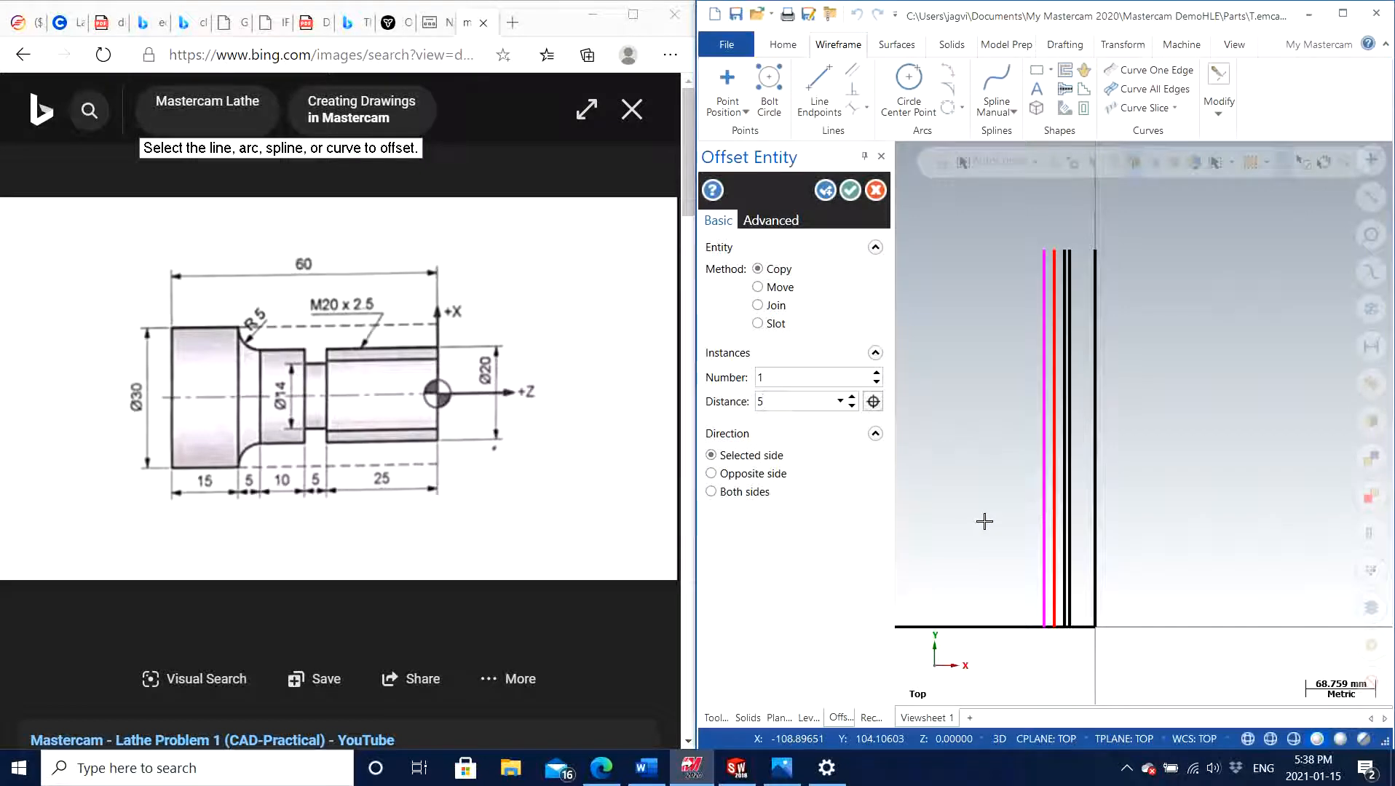
pyautogui.click(824, 193)
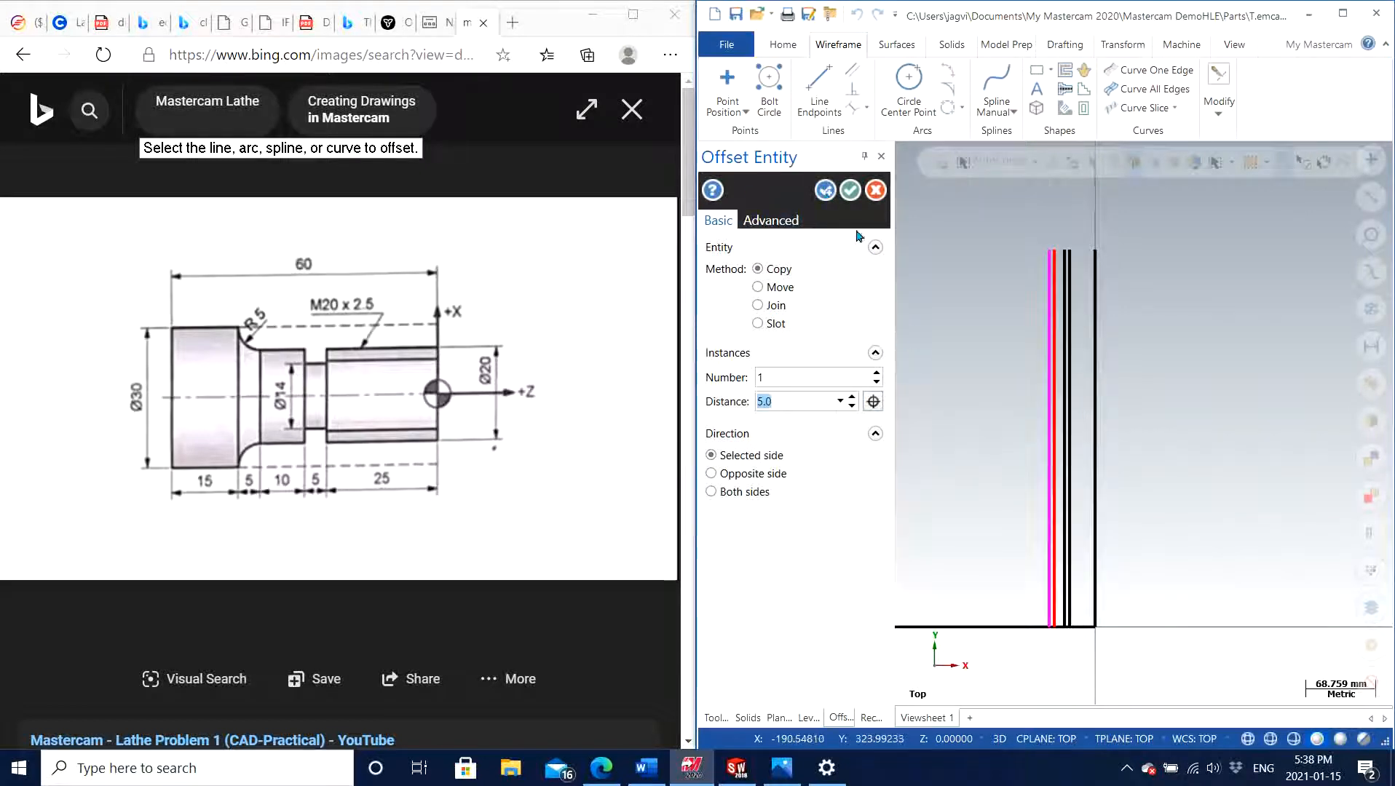
pyautogui.click(825, 194)
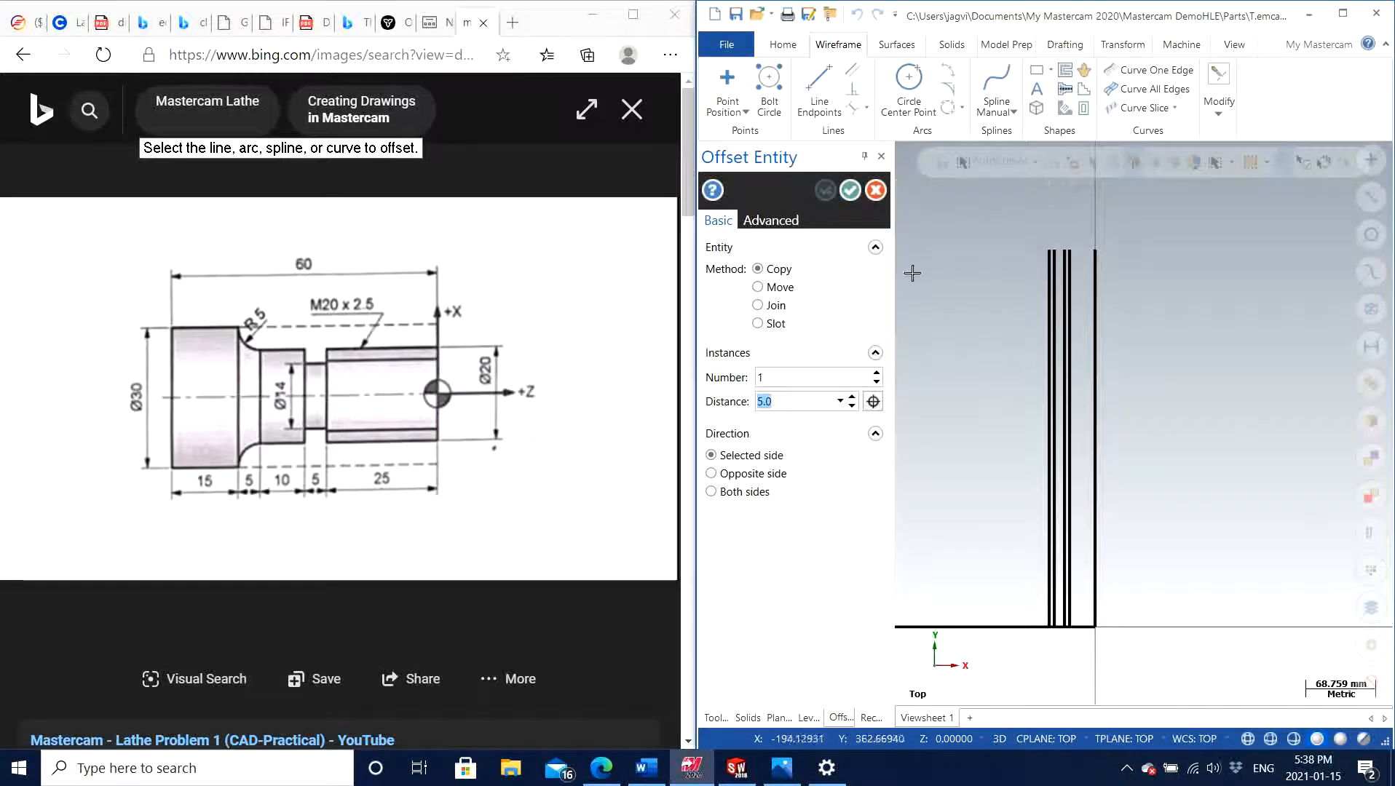
# Offset one copy of the outermost vertical line by 15 mm toward negative X and finish the Offset command
pyautogui.click(1039, 409)
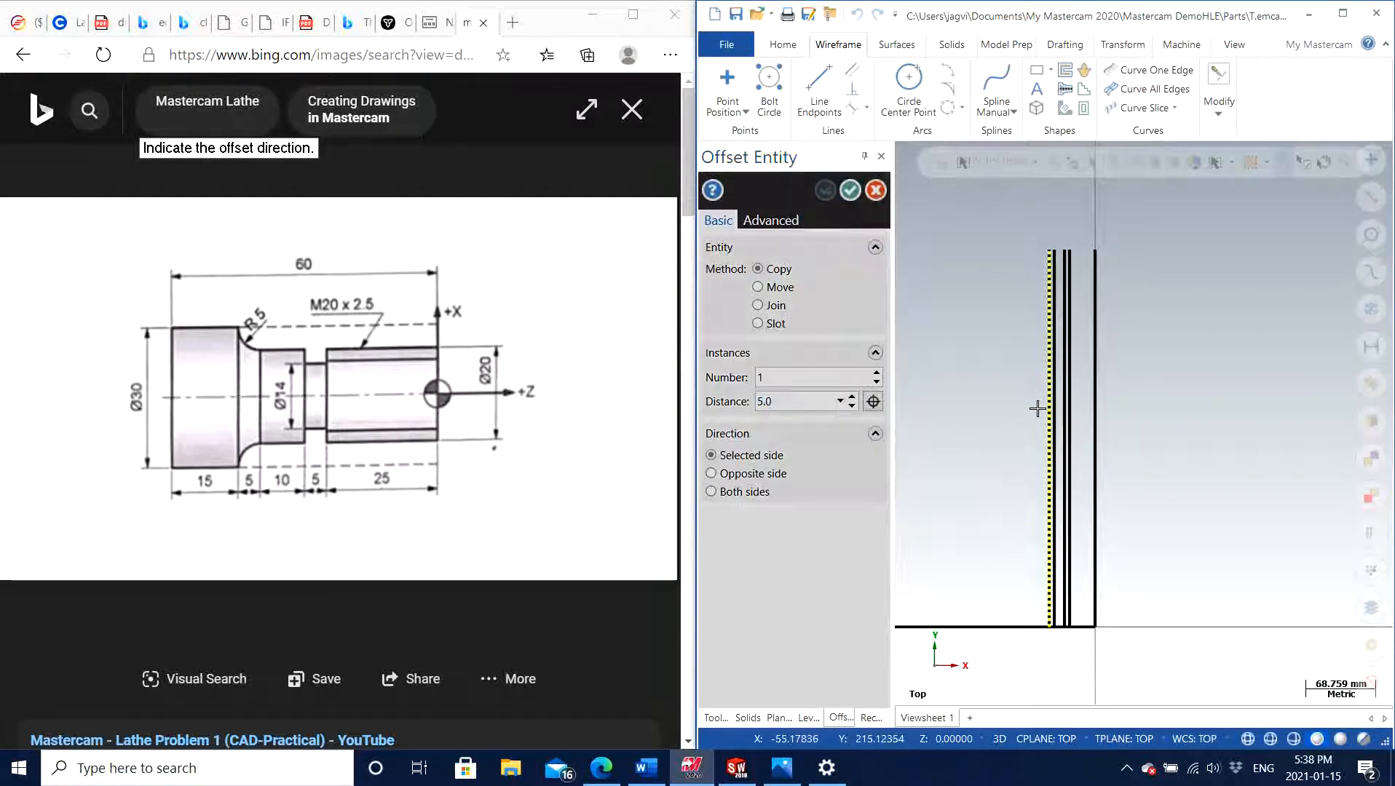
pyautogui.click(961, 430)
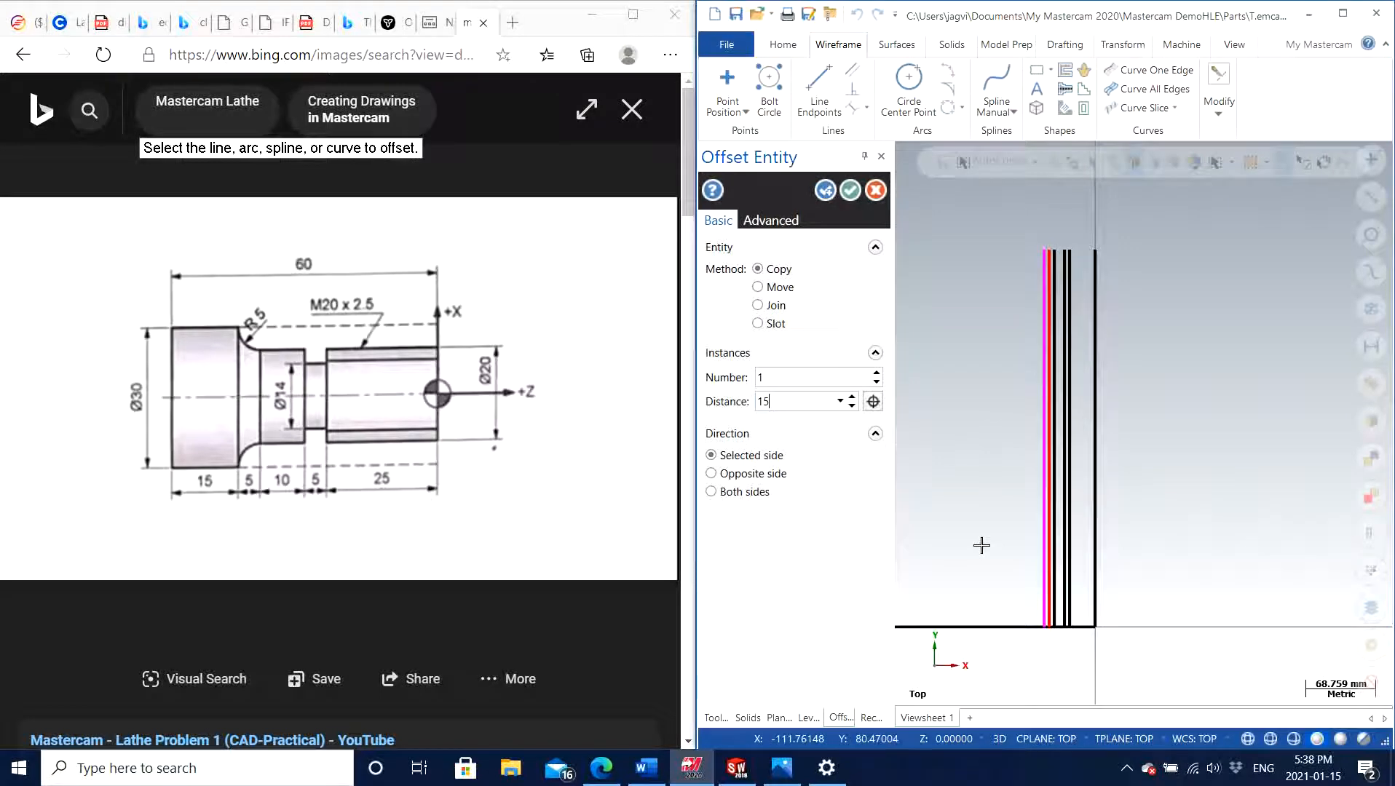
pyautogui.press('Return')
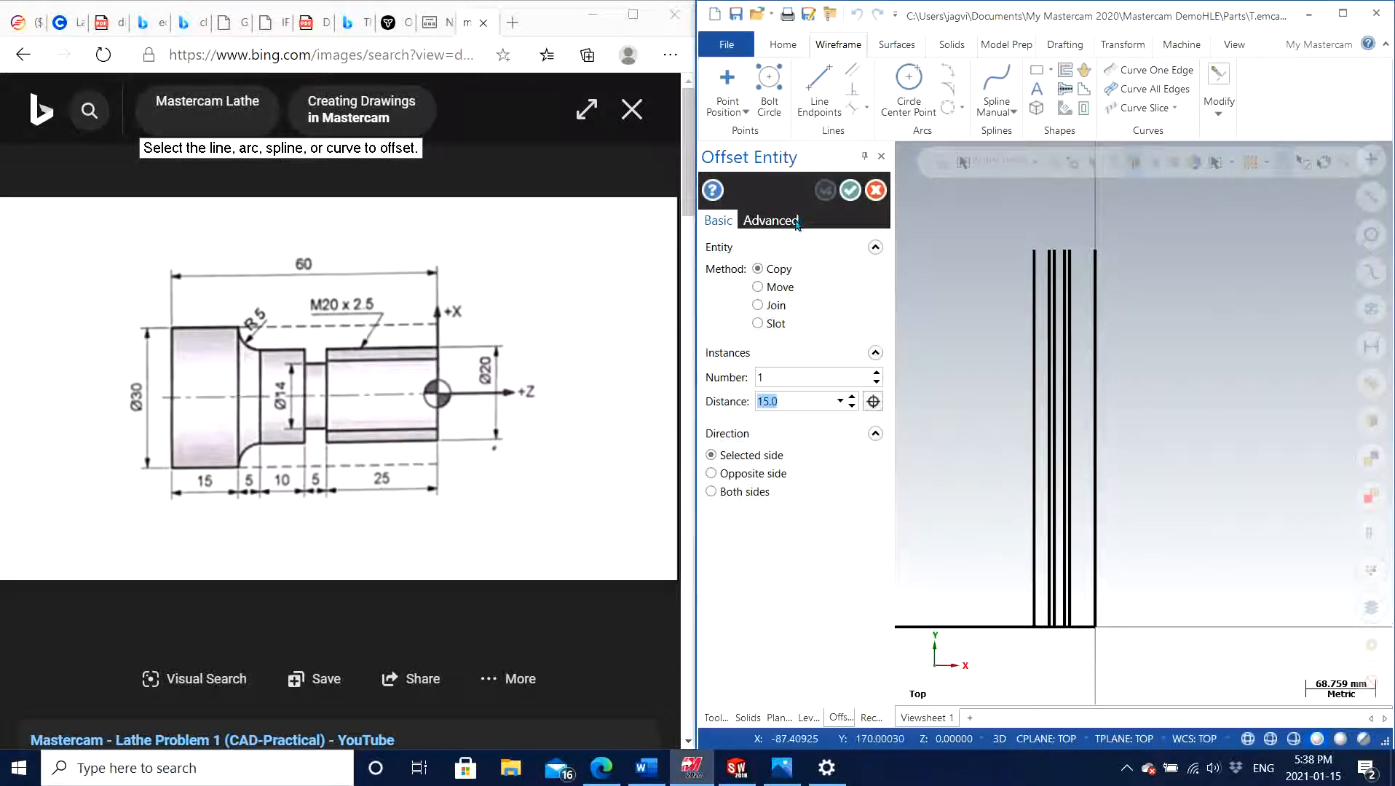
pyautogui.click(849, 190)
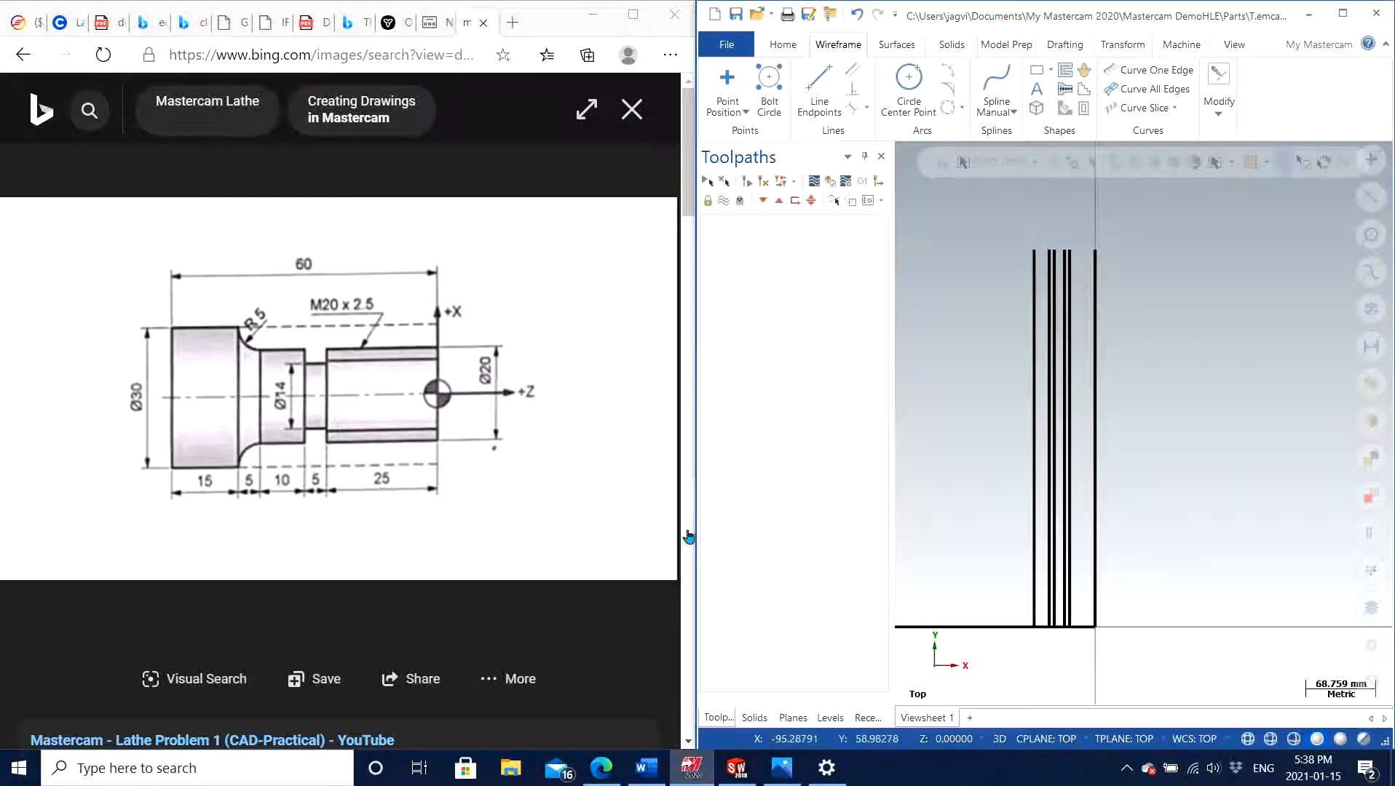
# Offset one copy of the horizontal line through the origin by 20 mm upward in positive Y
pyautogui.scroll(3, 1065, 650)
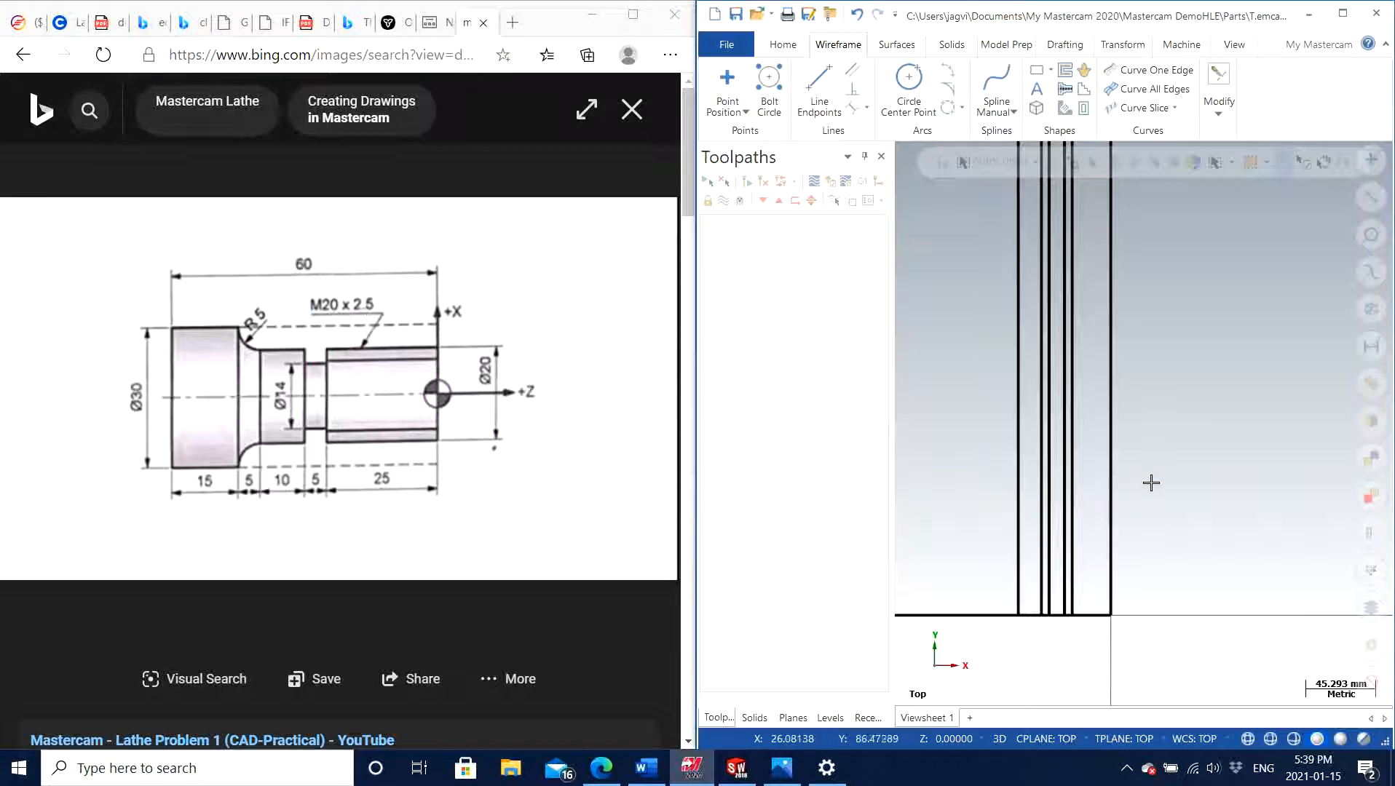
pyautogui.click(1219, 102)
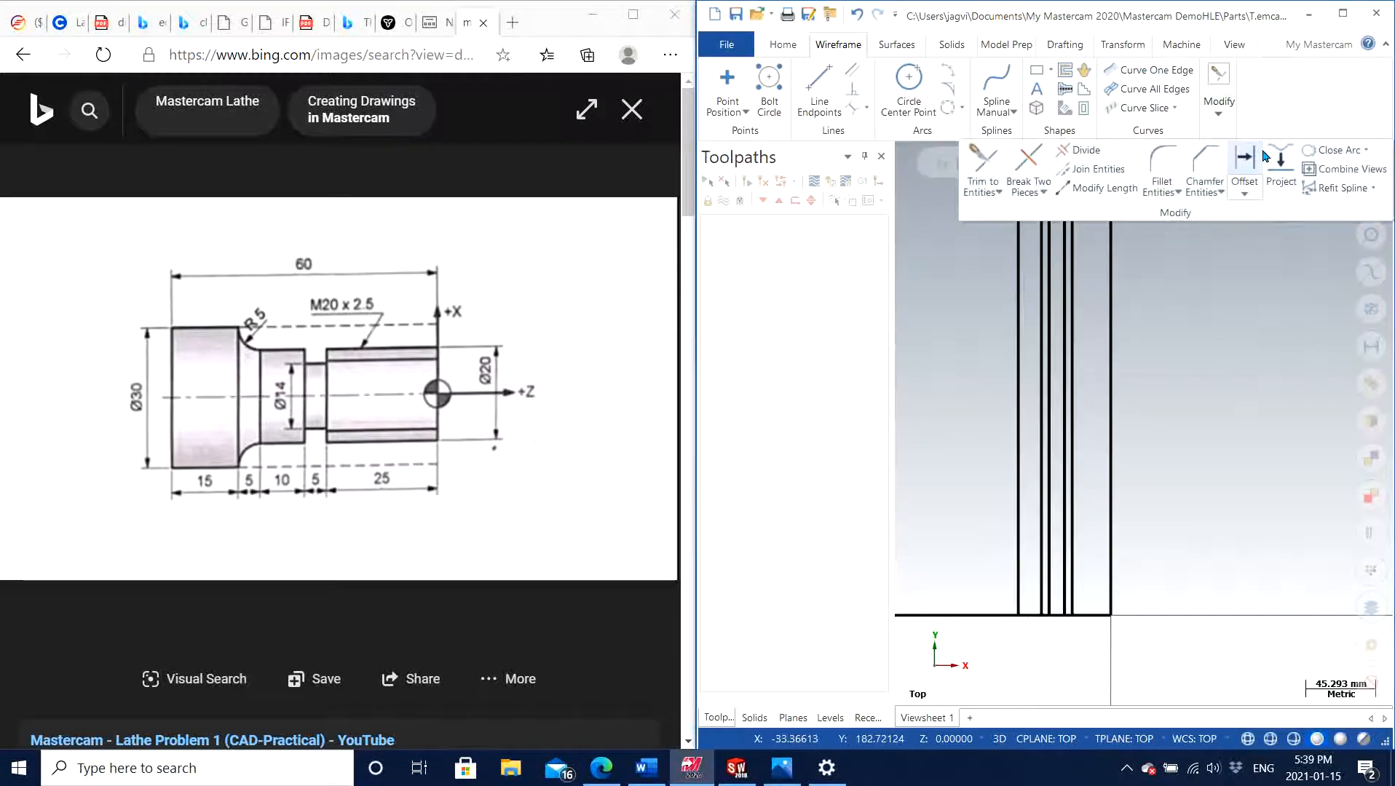
pyautogui.click(1249, 169)
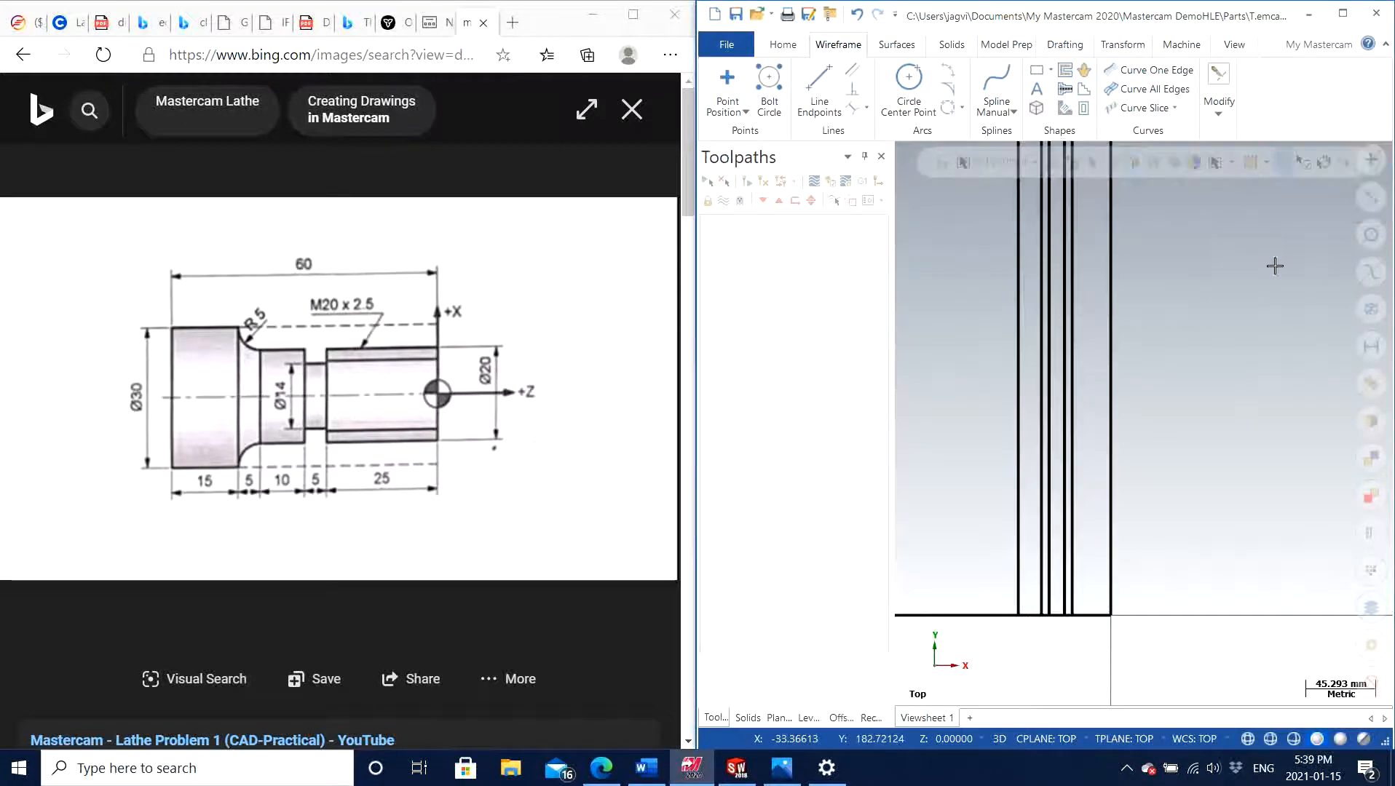
pyautogui.click(973, 613)
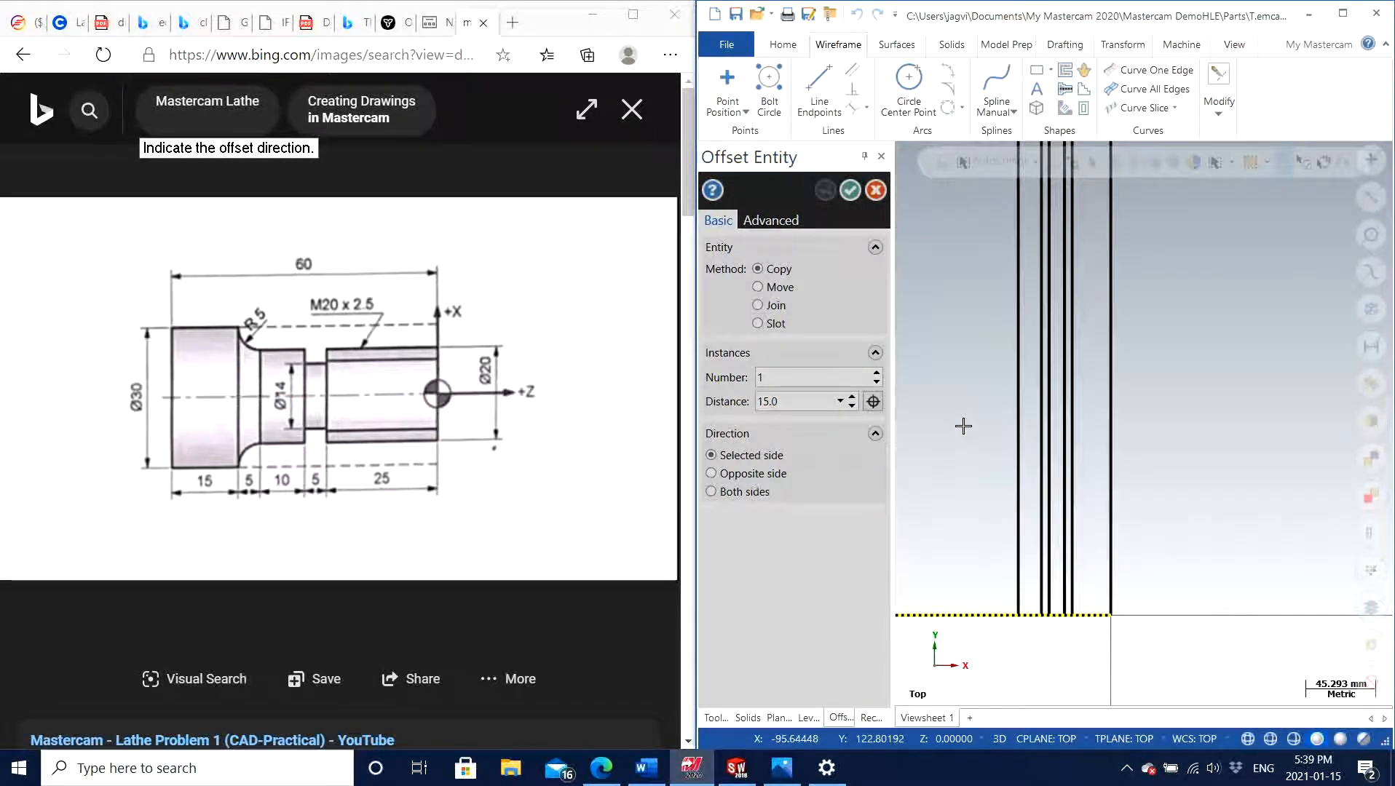
pyautogui.click(963, 425)
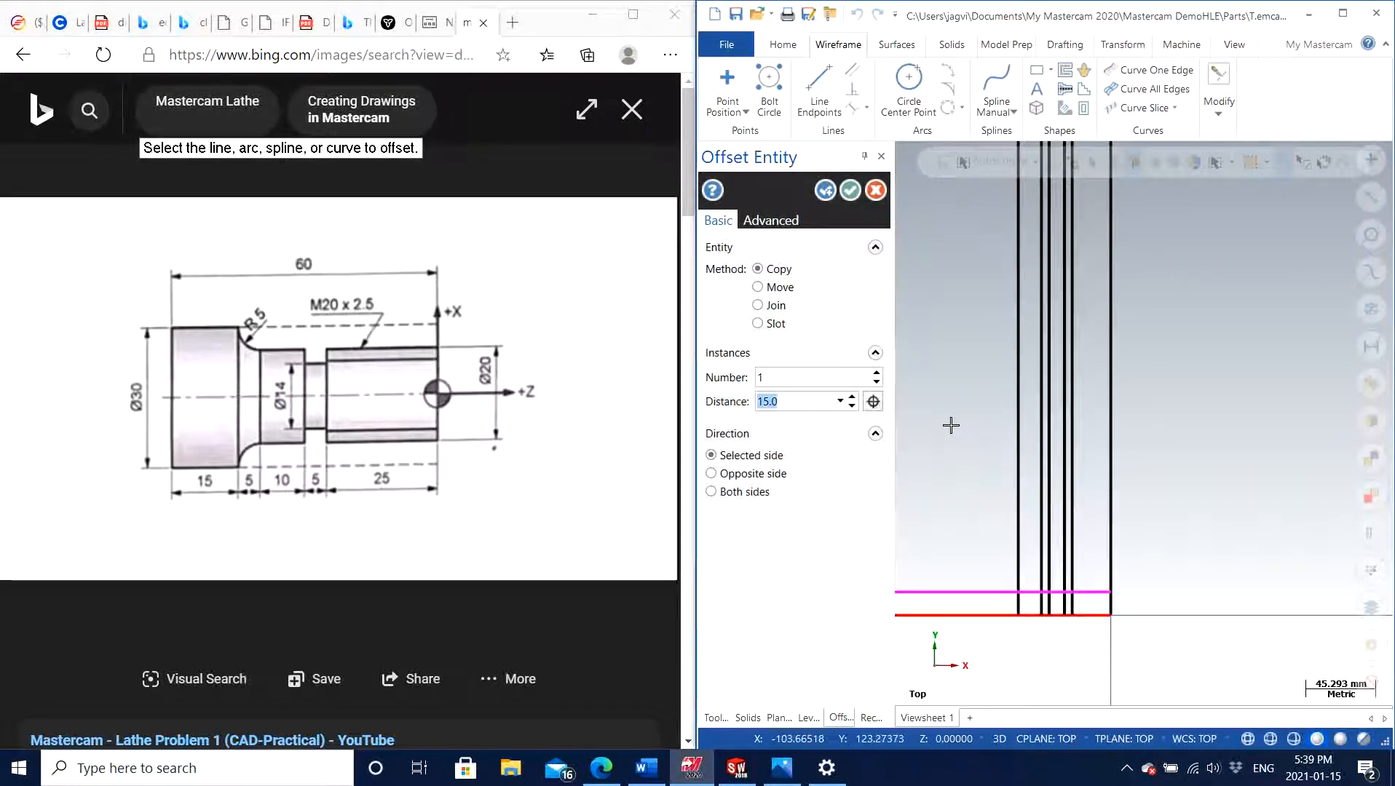
pyautogui.write('20')
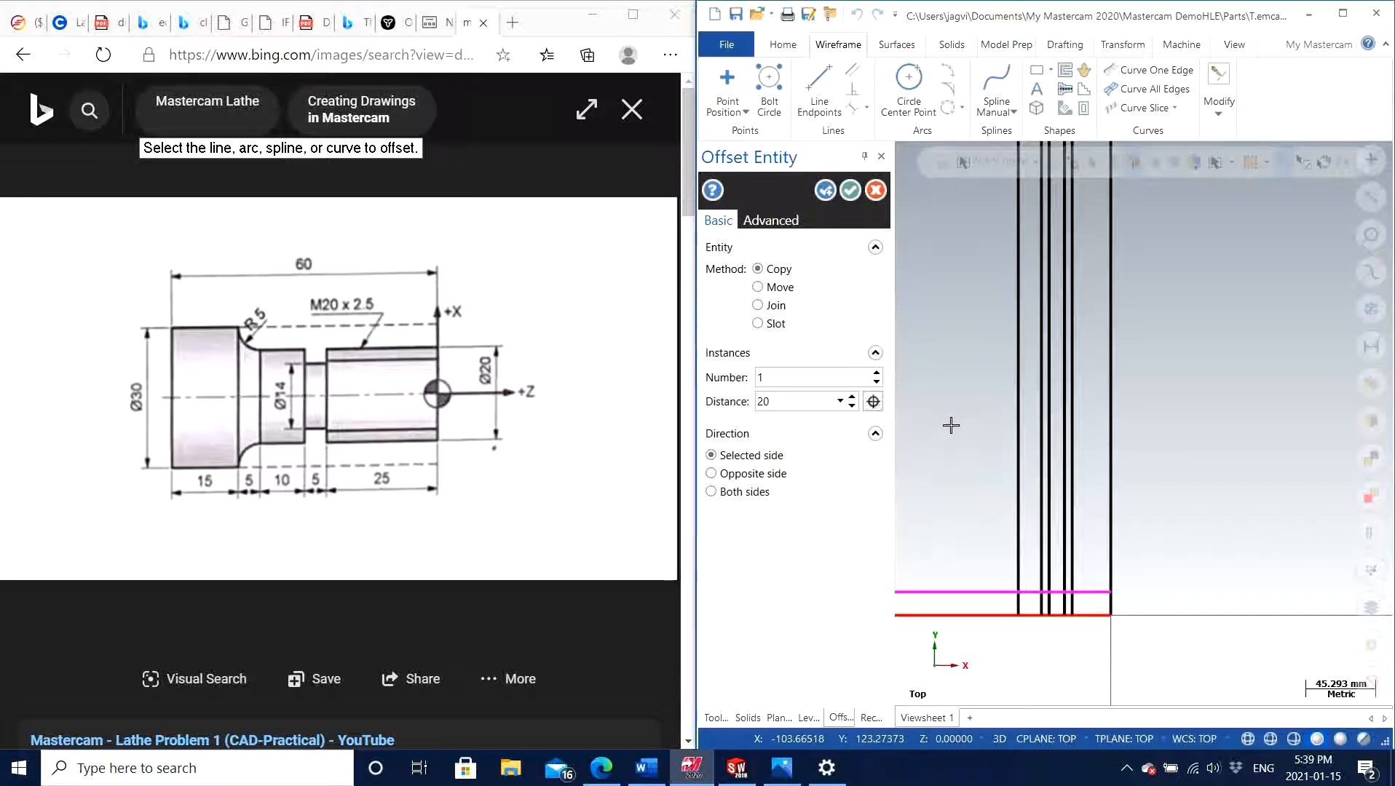
pyautogui.press('Return')
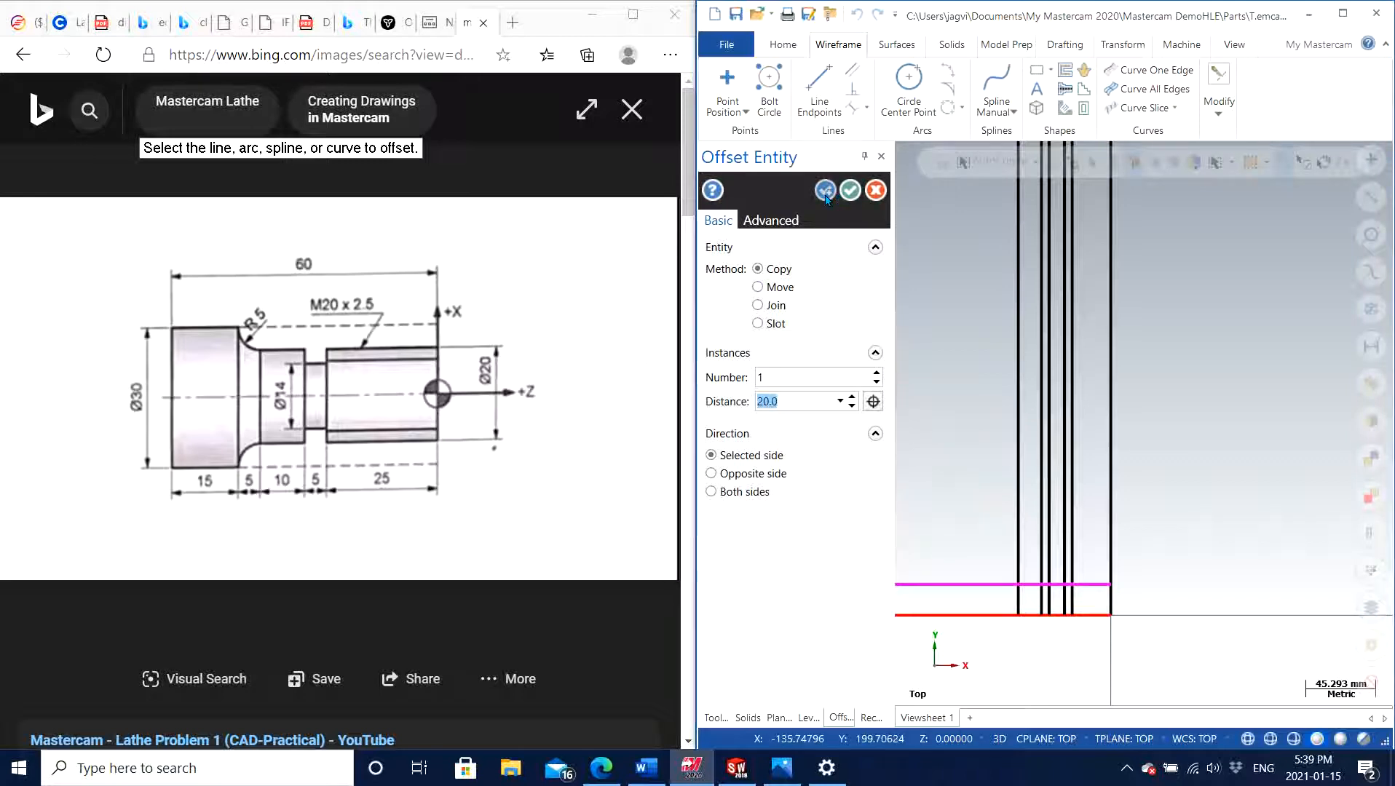
pyautogui.click(826, 192)
# Offset another copy of the horizontal line through the origin by 14 mm in positive Y and close the Offset command
pyautogui.scroll(1, 970, 529)
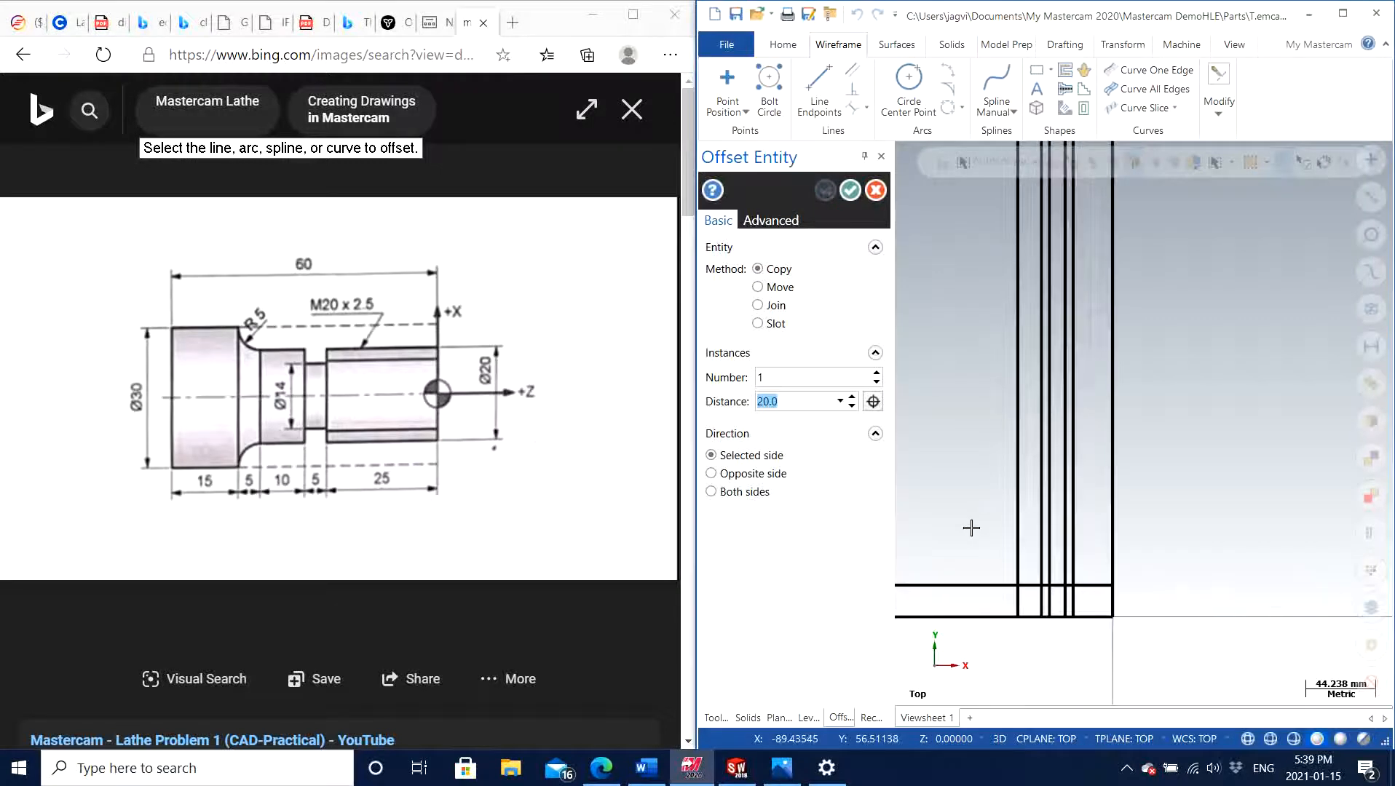
pyautogui.scroll(-2, 970, 529)
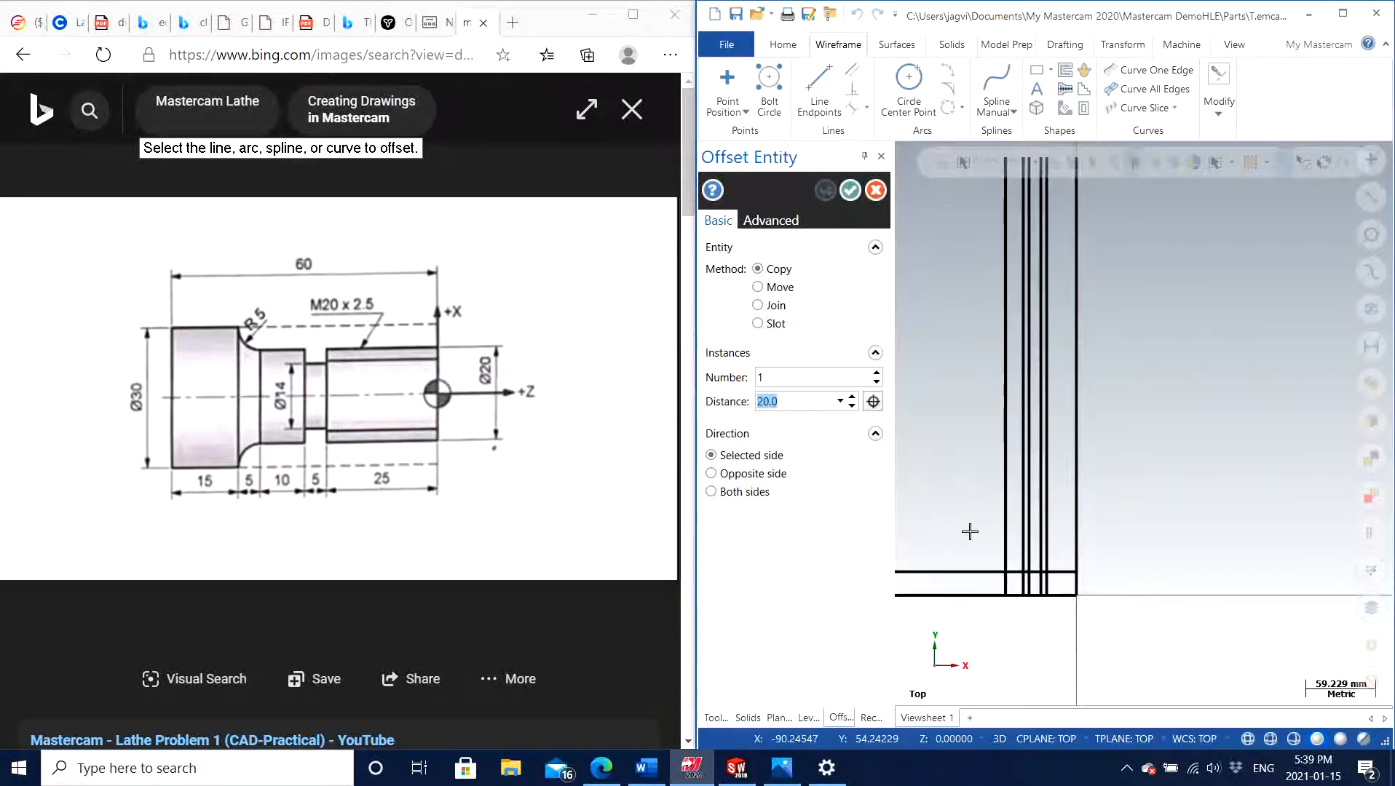
pyautogui.press('Left')
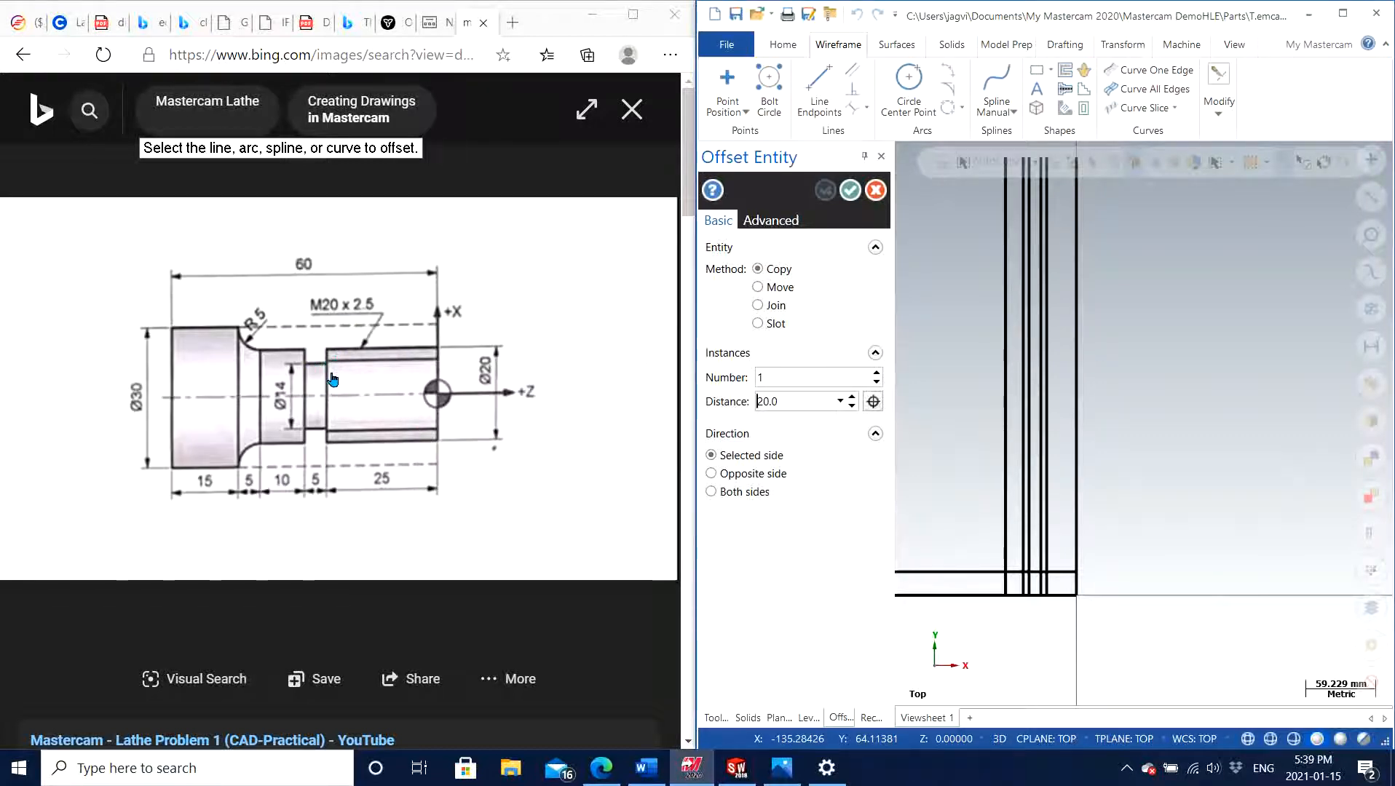
pyautogui.click(917, 595)
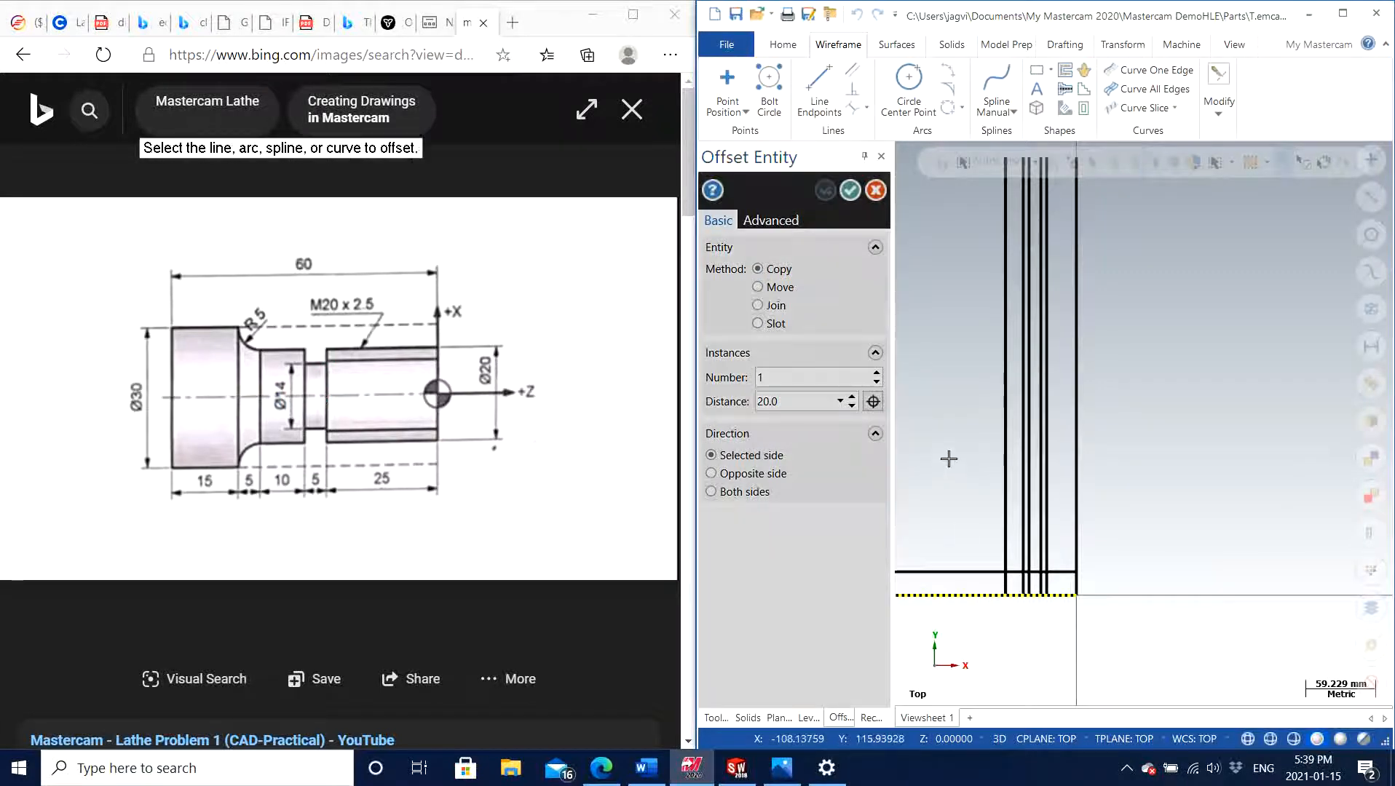
pyautogui.click(949, 458)
pyautogui.write('1')
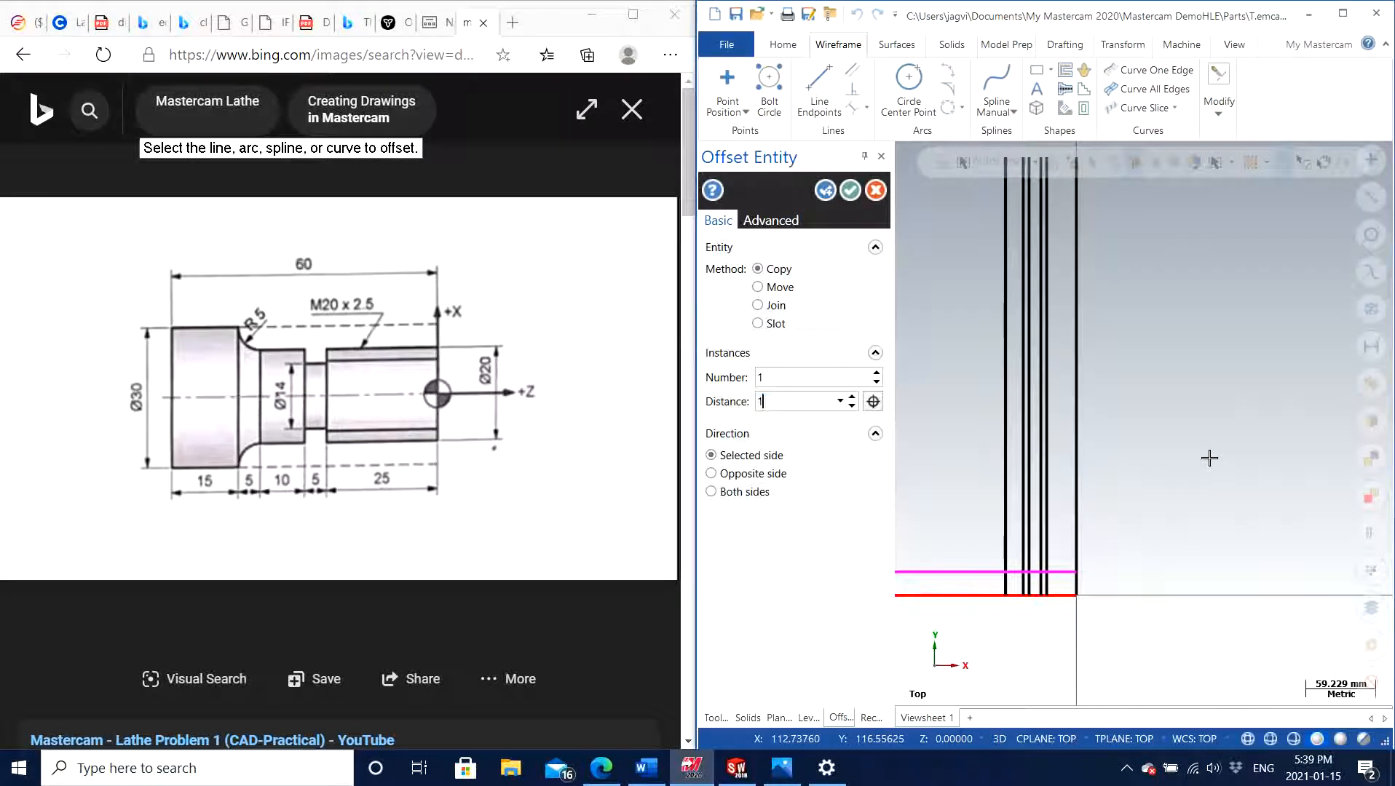
pyautogui.write('4')
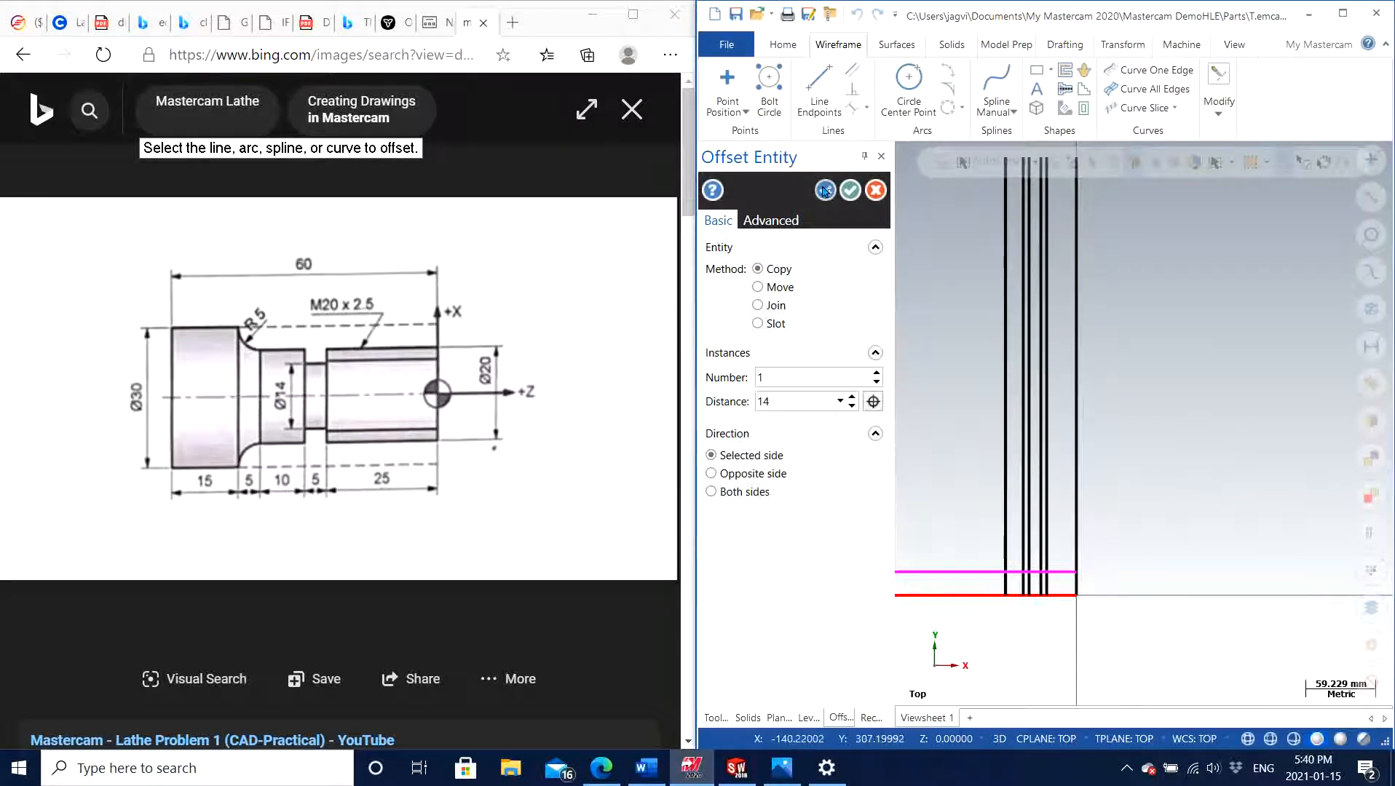
pyautogui.click(825, 190)
pyautogui.click(822, 190)
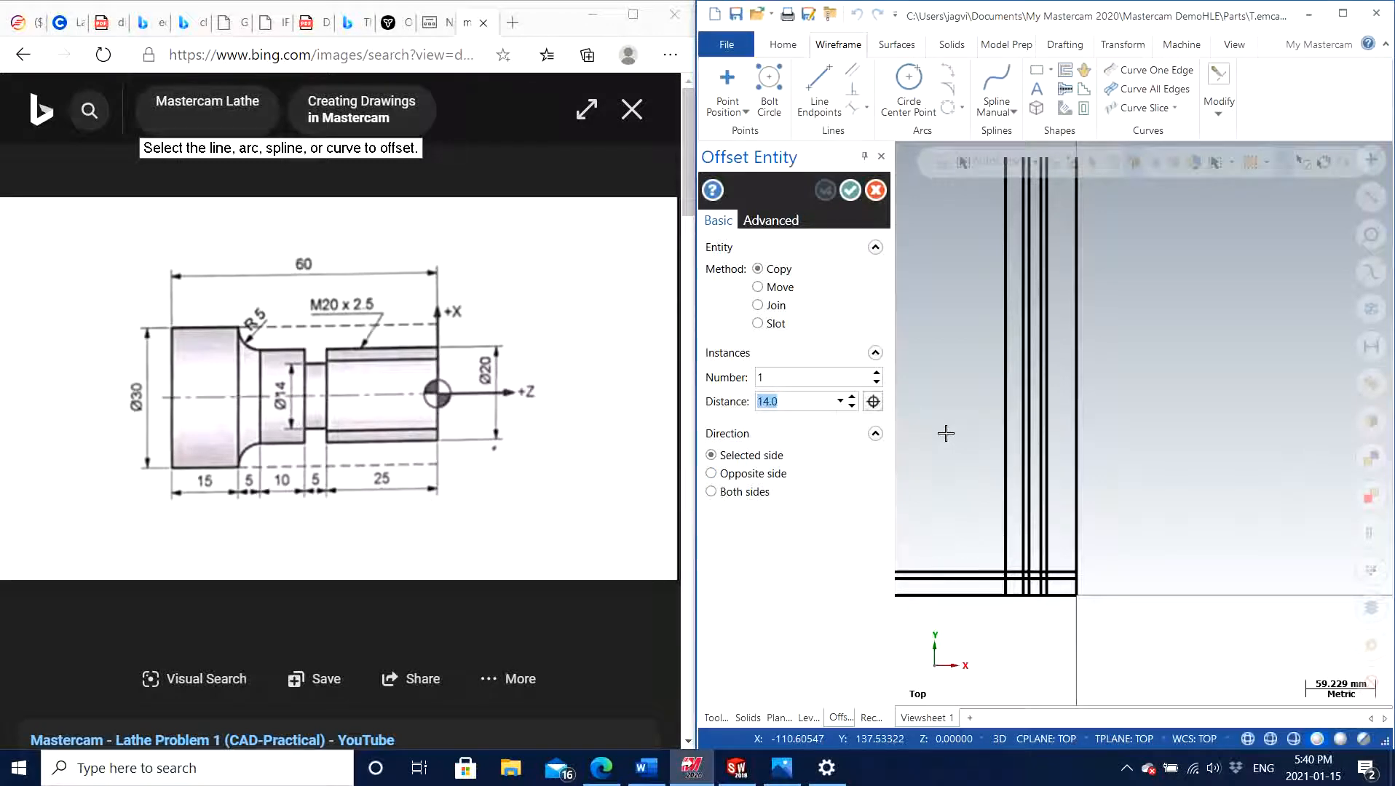
pyautogui.scroll(3, 959, 444)
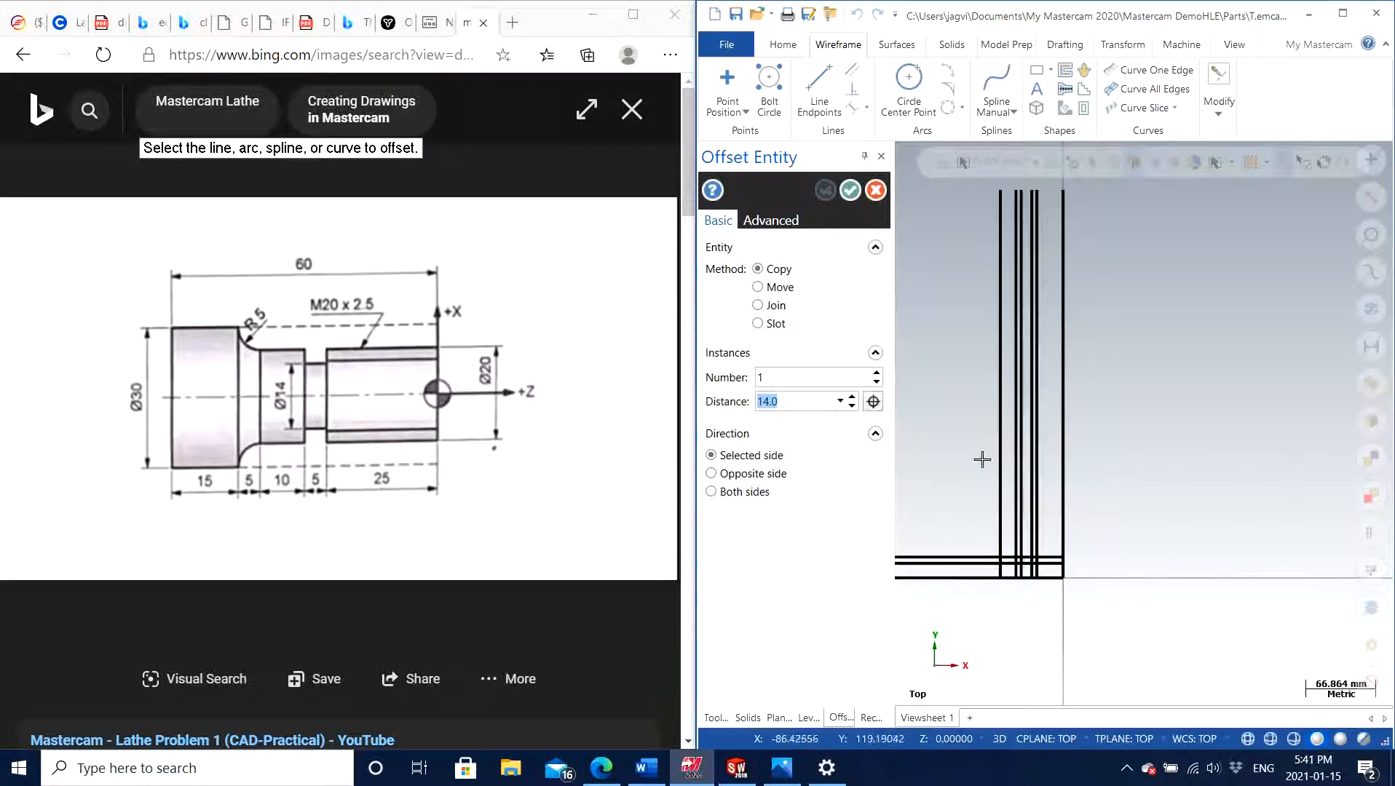
pyautogui.scroll(-2, 963, 499)
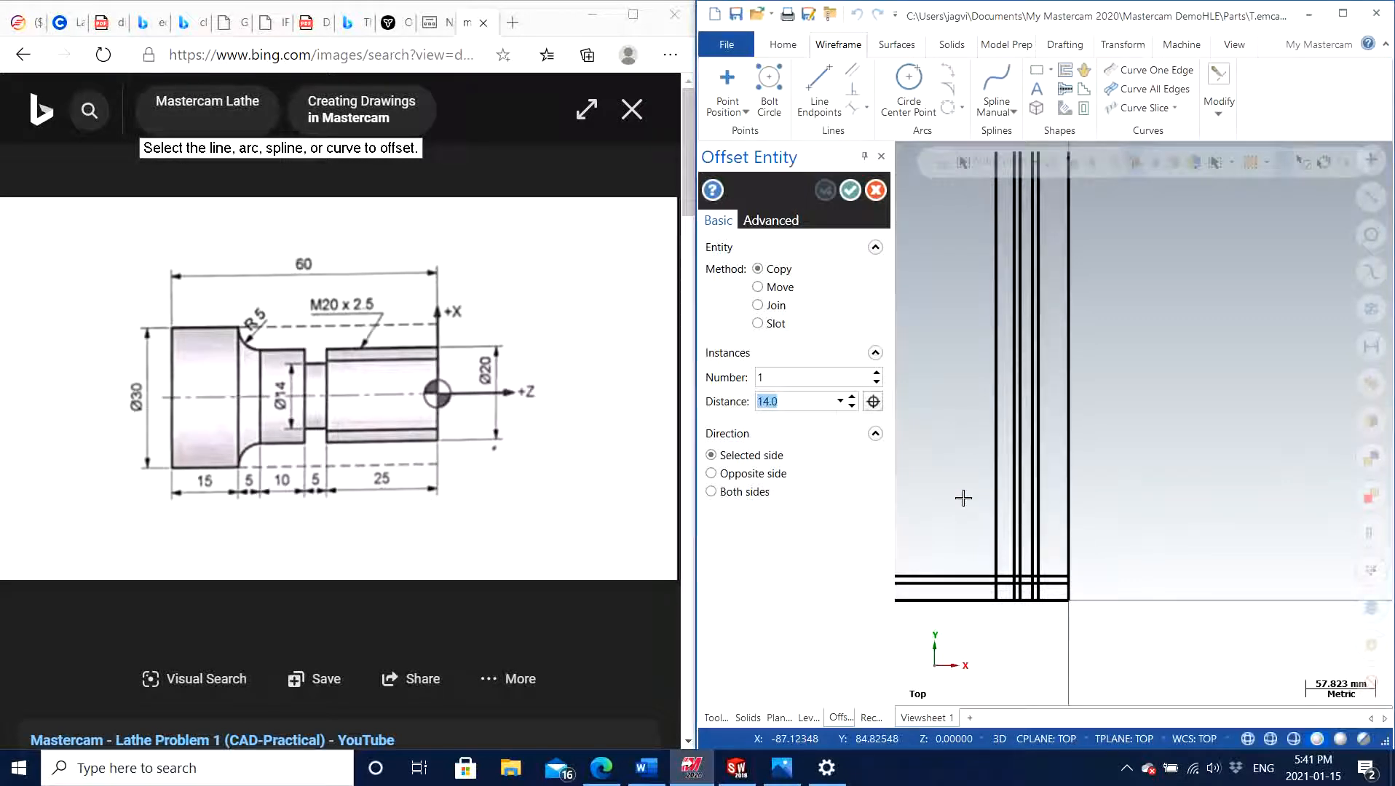
pyautogui.click(875, 191)
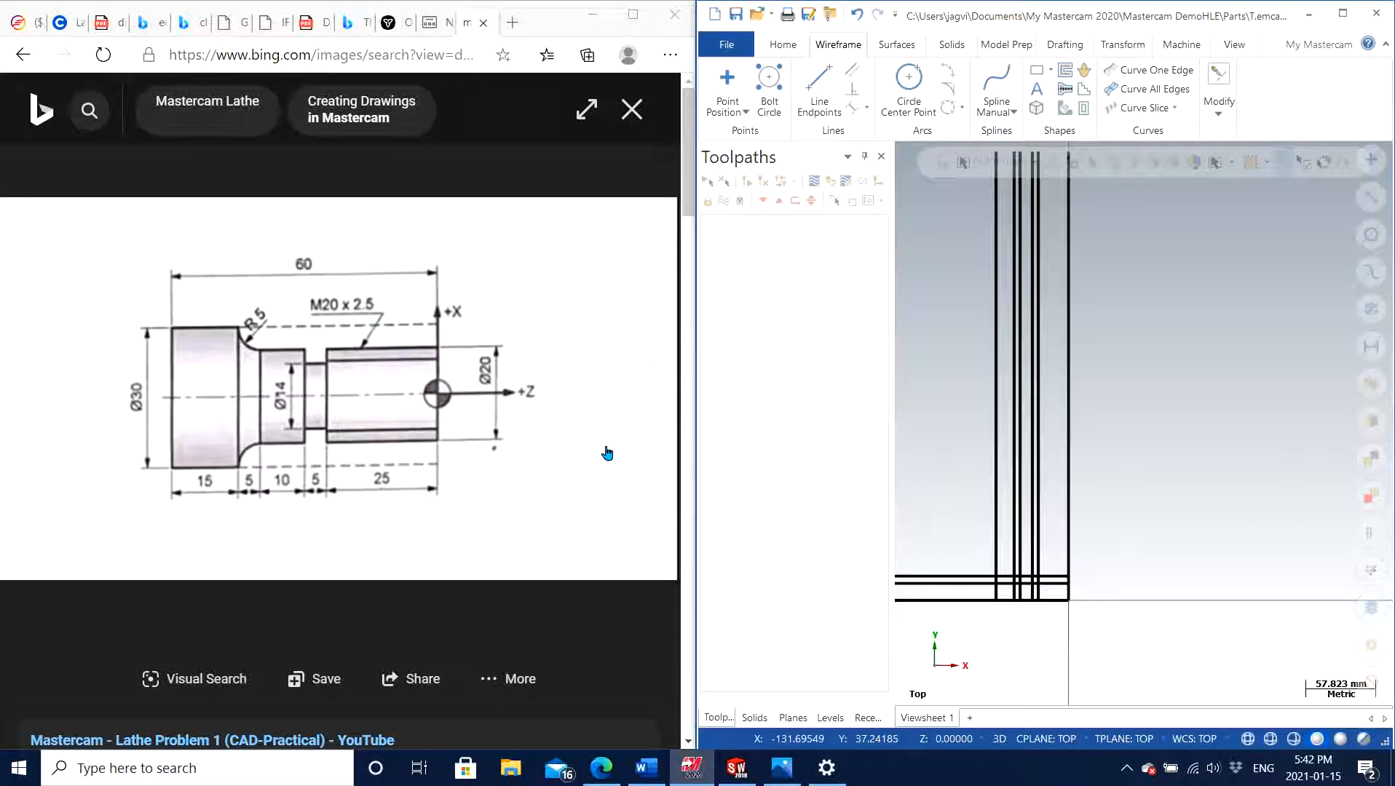
# Delete the 20 mm and 14 mm horizontal offset lines above the horizontal line through the origin
pyautogui.scroll(-4, 1019, 495)
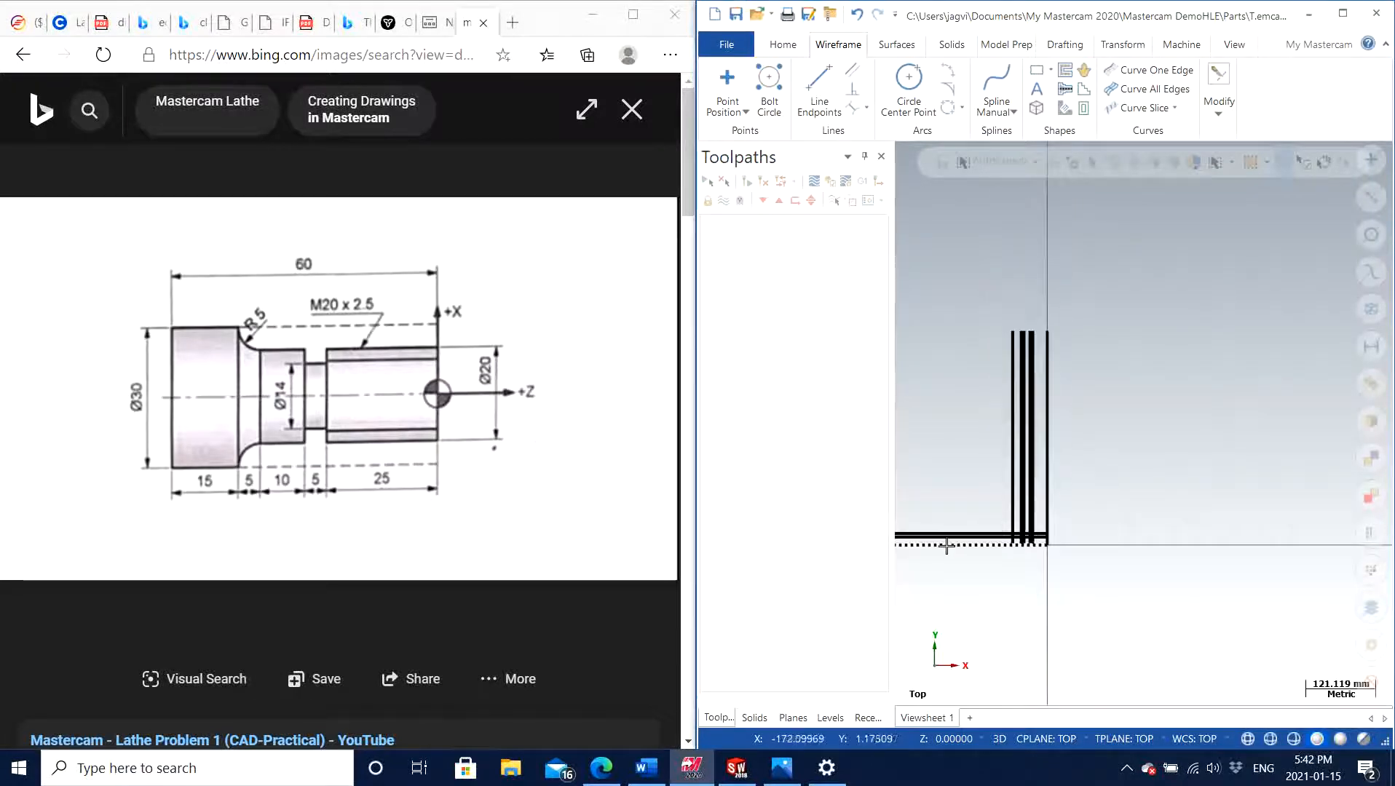
pyautogui.scroll(4, 946, 546)
pyautogui.click(991, 512)
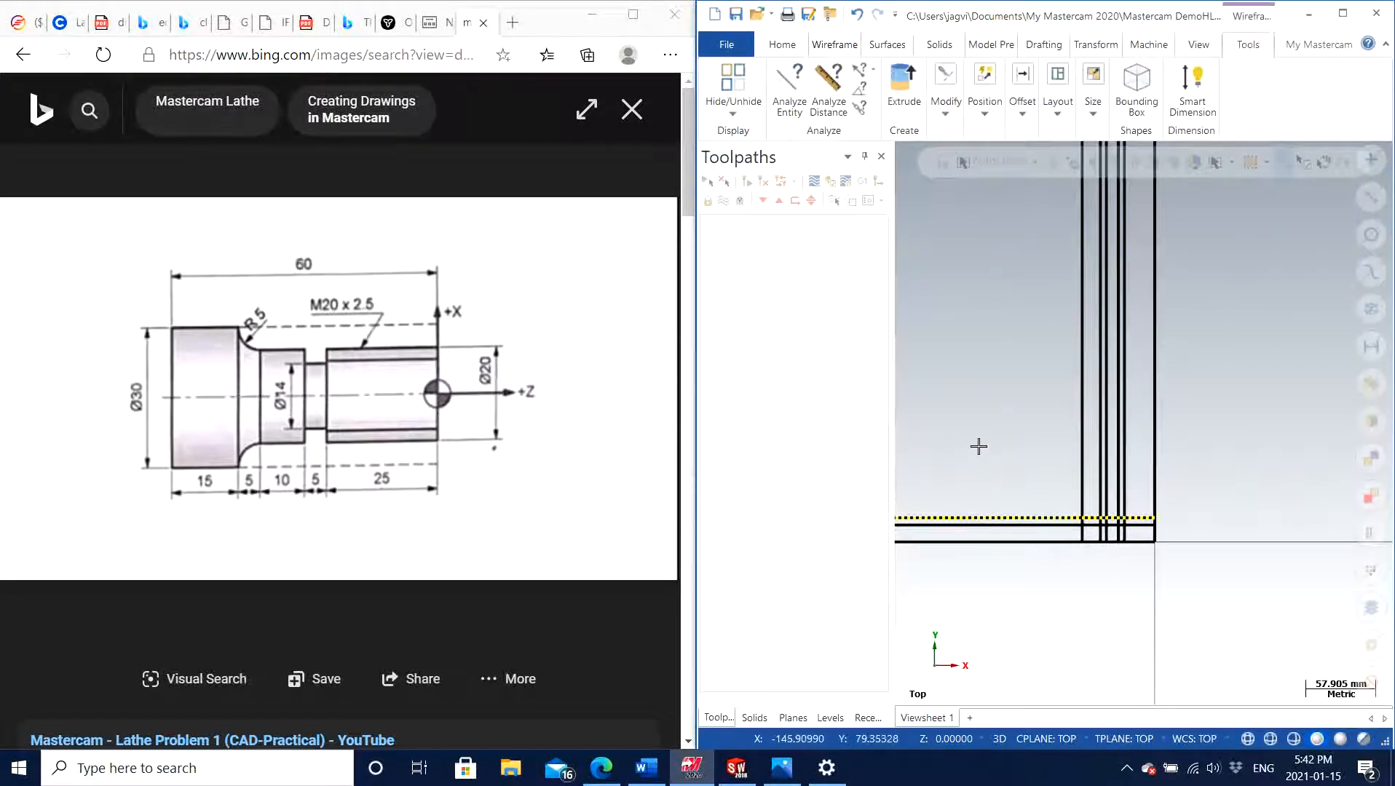
pyautogui.press('Delete')
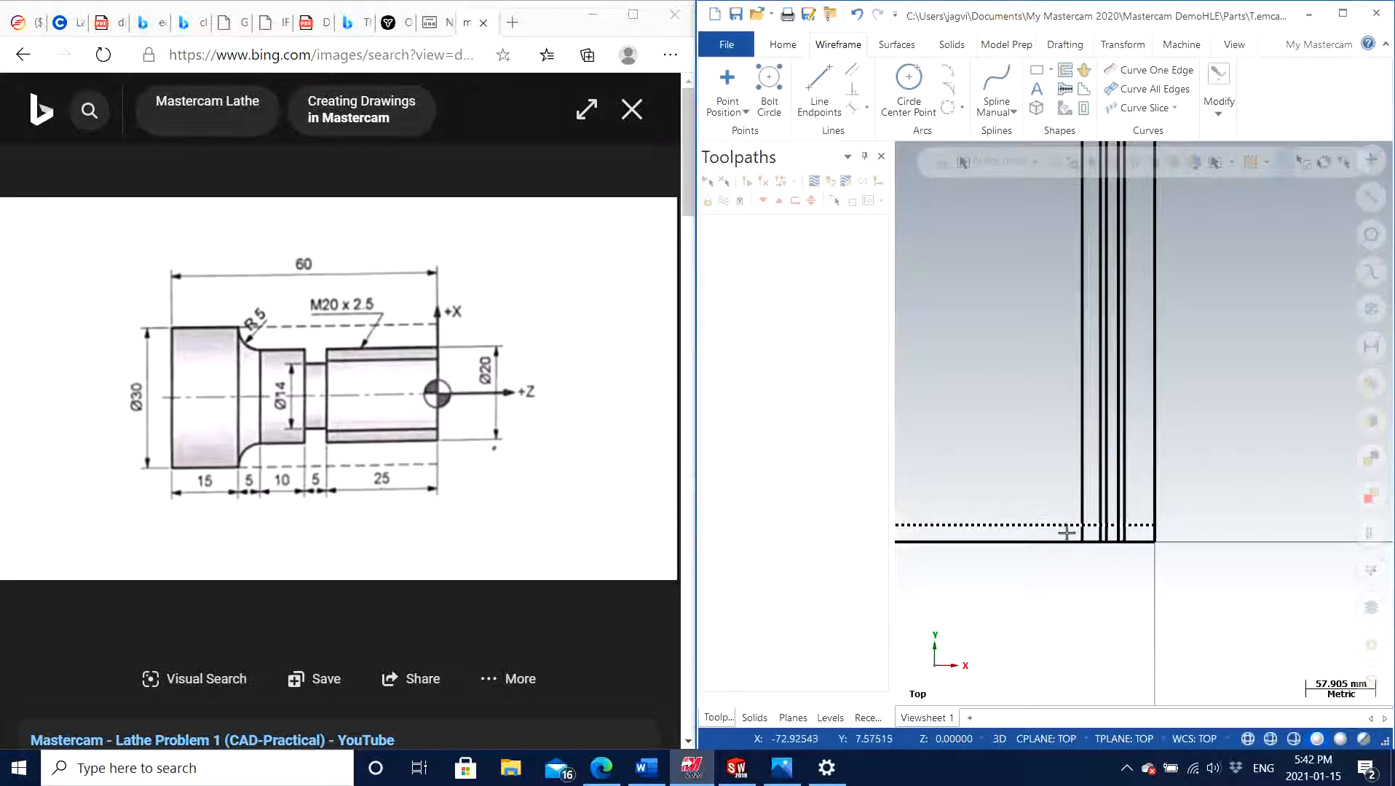
pyautogui.click(1068, 530)
pyautogui.press('Delete')
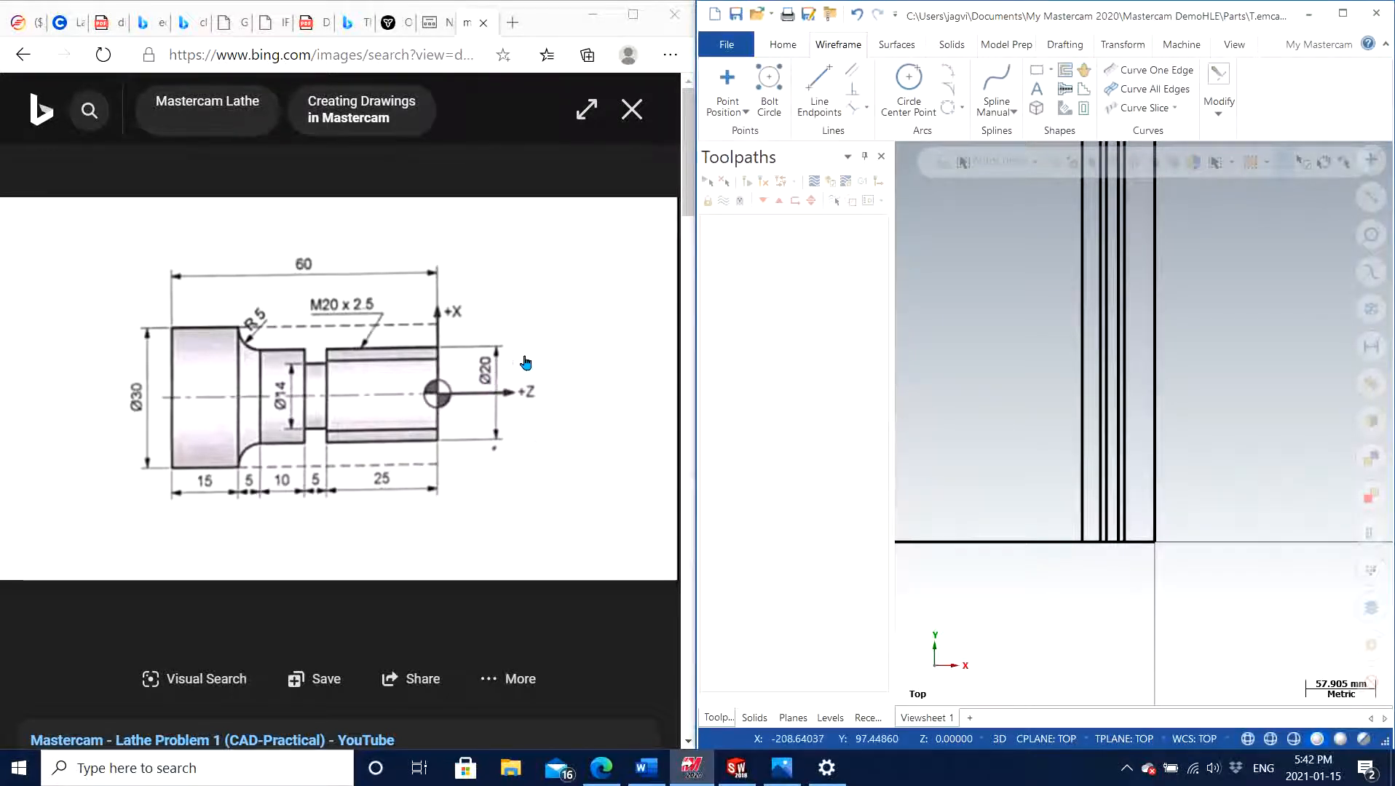
# Offset one copy of the horizontal line through the origin by 10 mm in positive Y
pyautogui.click(1212, 117)
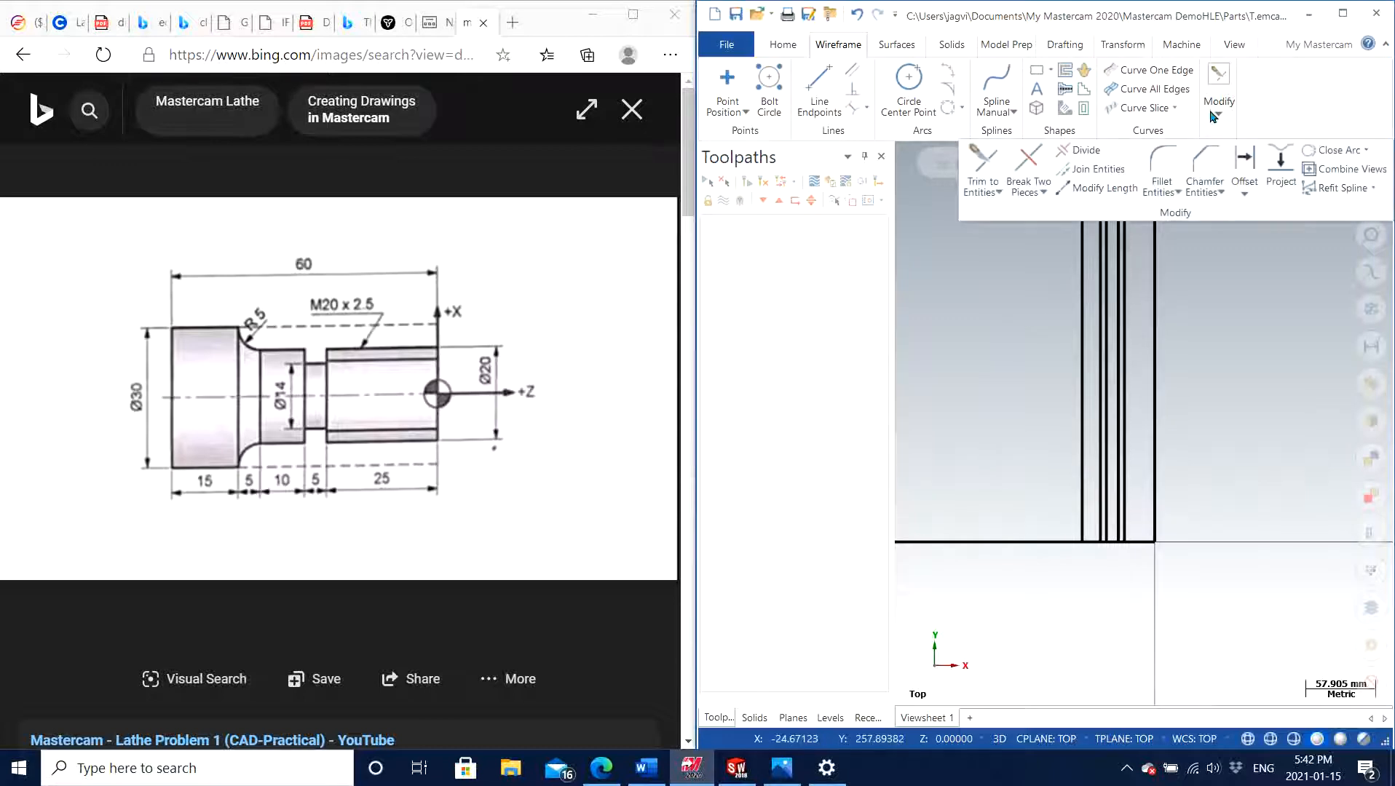
pyautogui.click(1243, 157)
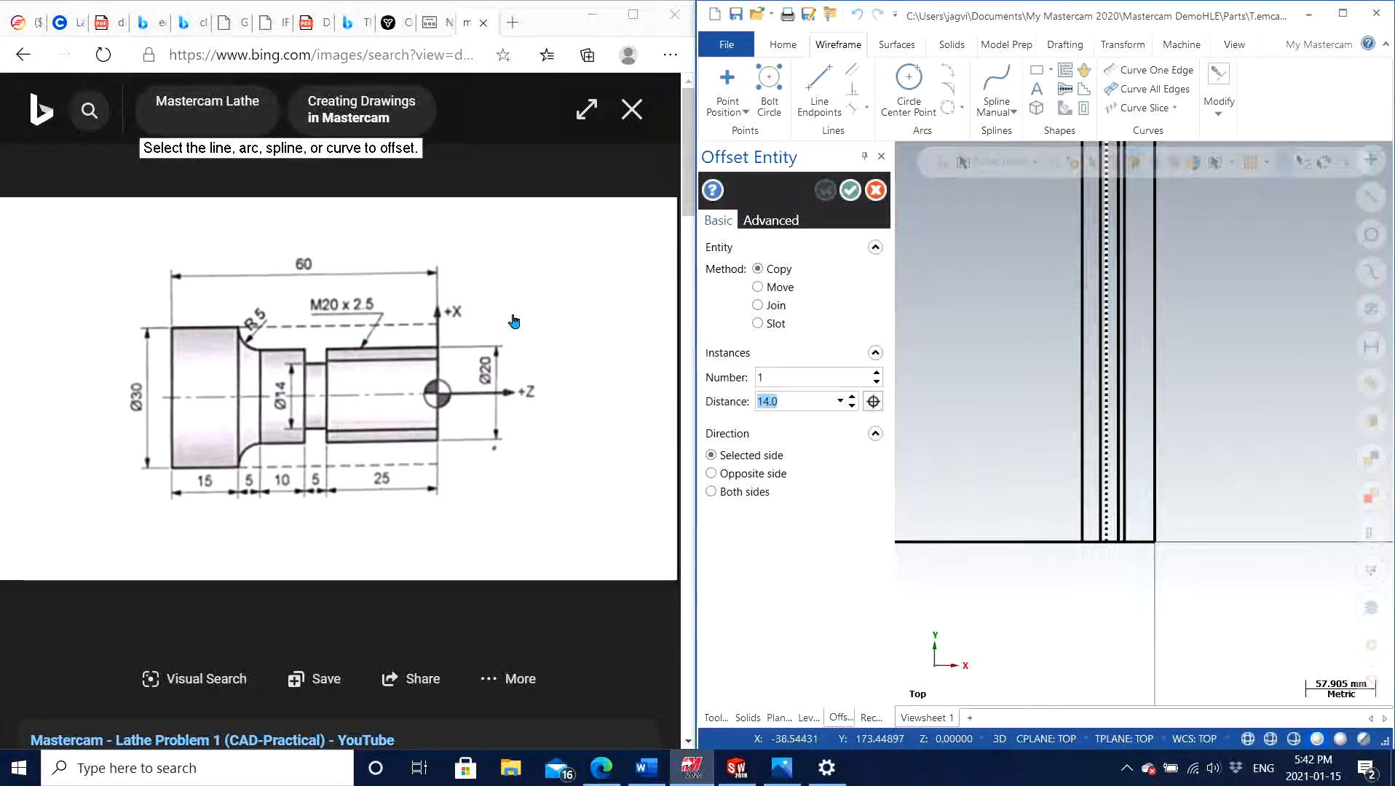
pyautogui.click(1012, 543)
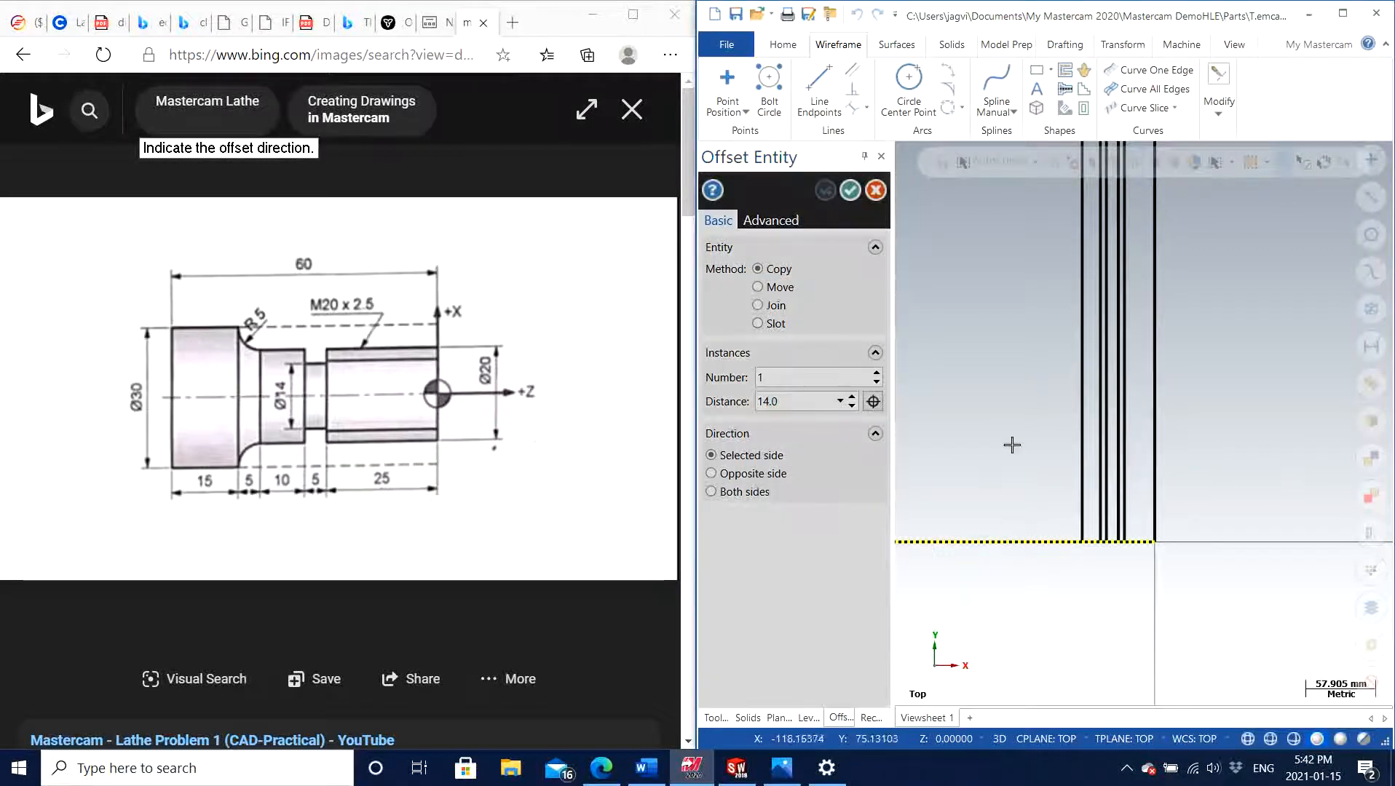
pyautogui.click(1014, 416)
pyautogui.write('1')
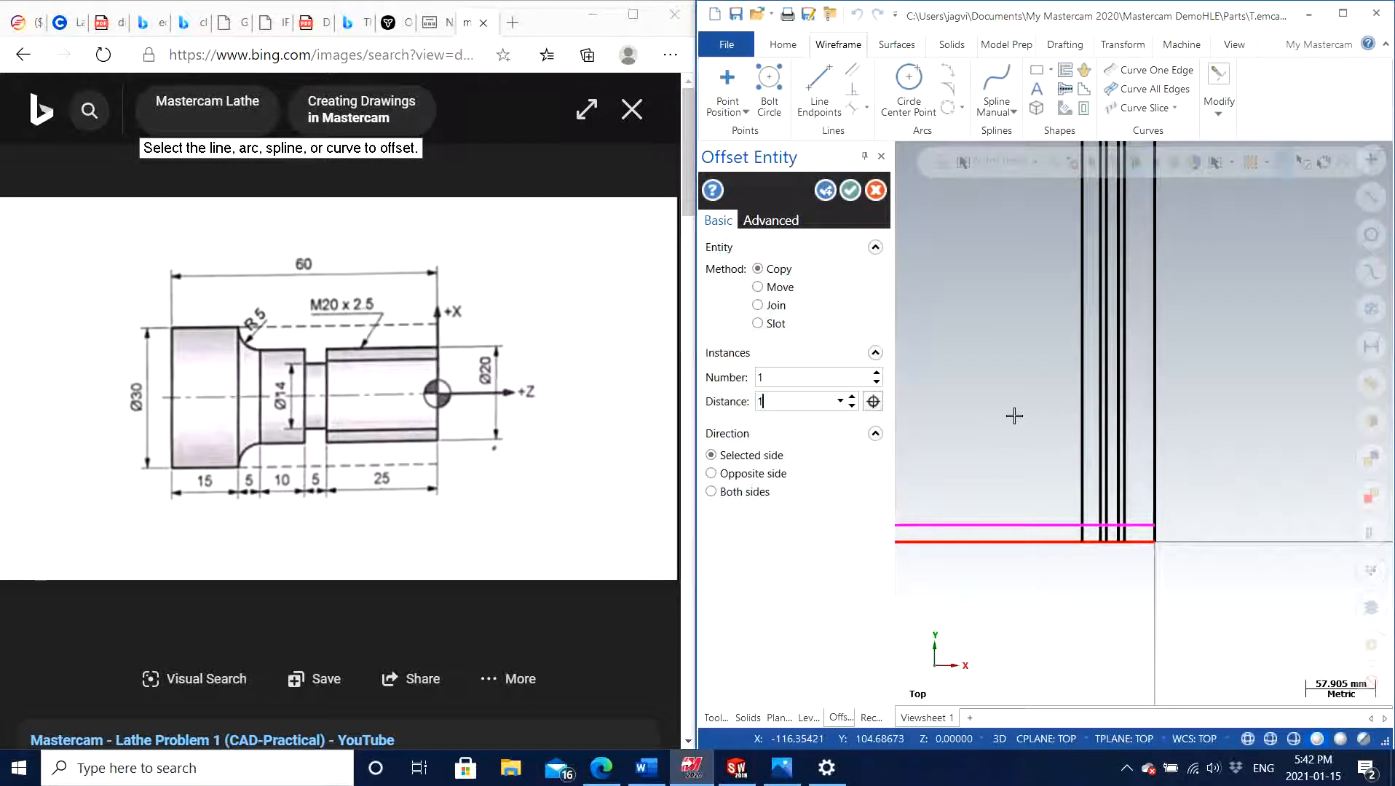
pyautogui.click(823, 190)
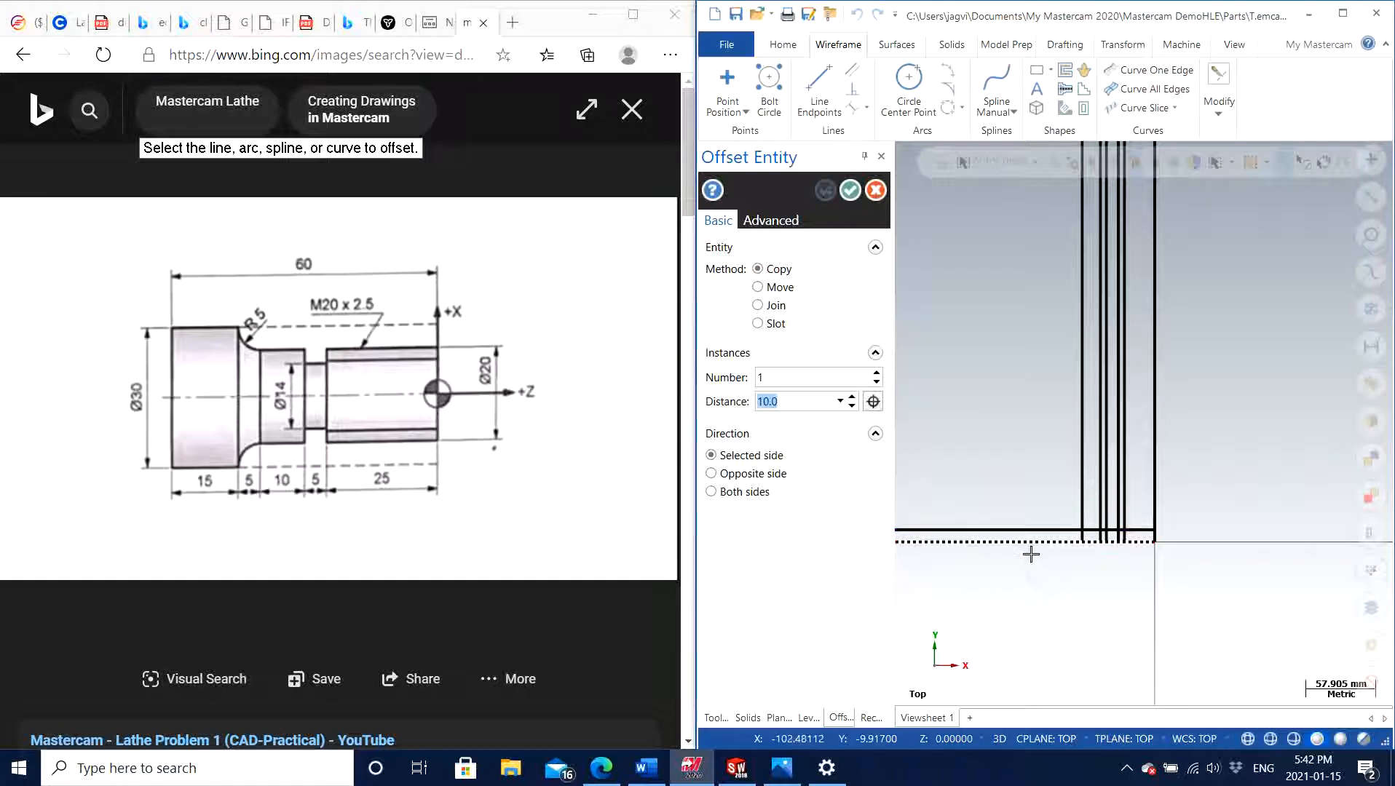
# Offset another copy of the horizontal line through the origin by 7 mm in positive Y
pyautogui.click(1030, 547)
pyautogui.click(1027, 398)
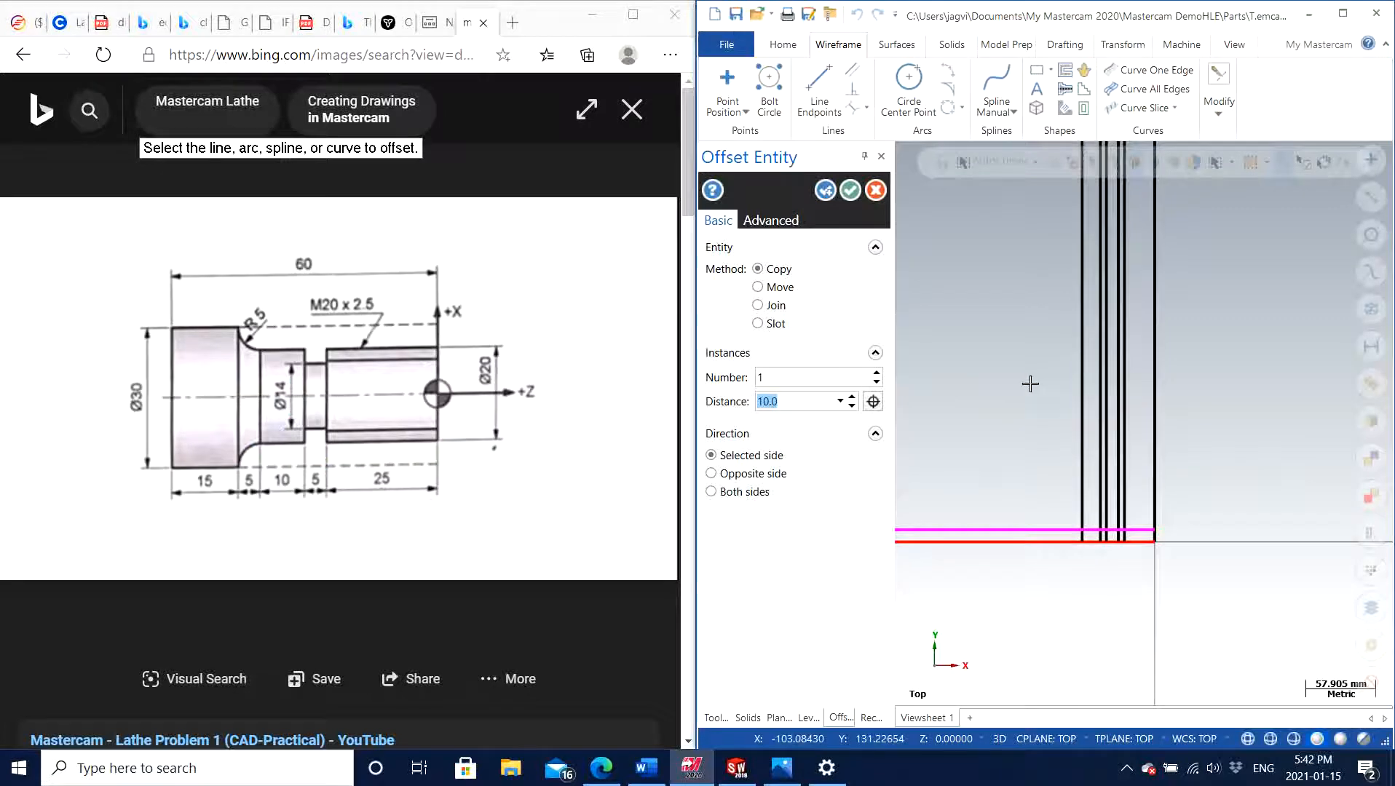
pyautogui.write('7')
pyautogui.press('Return')
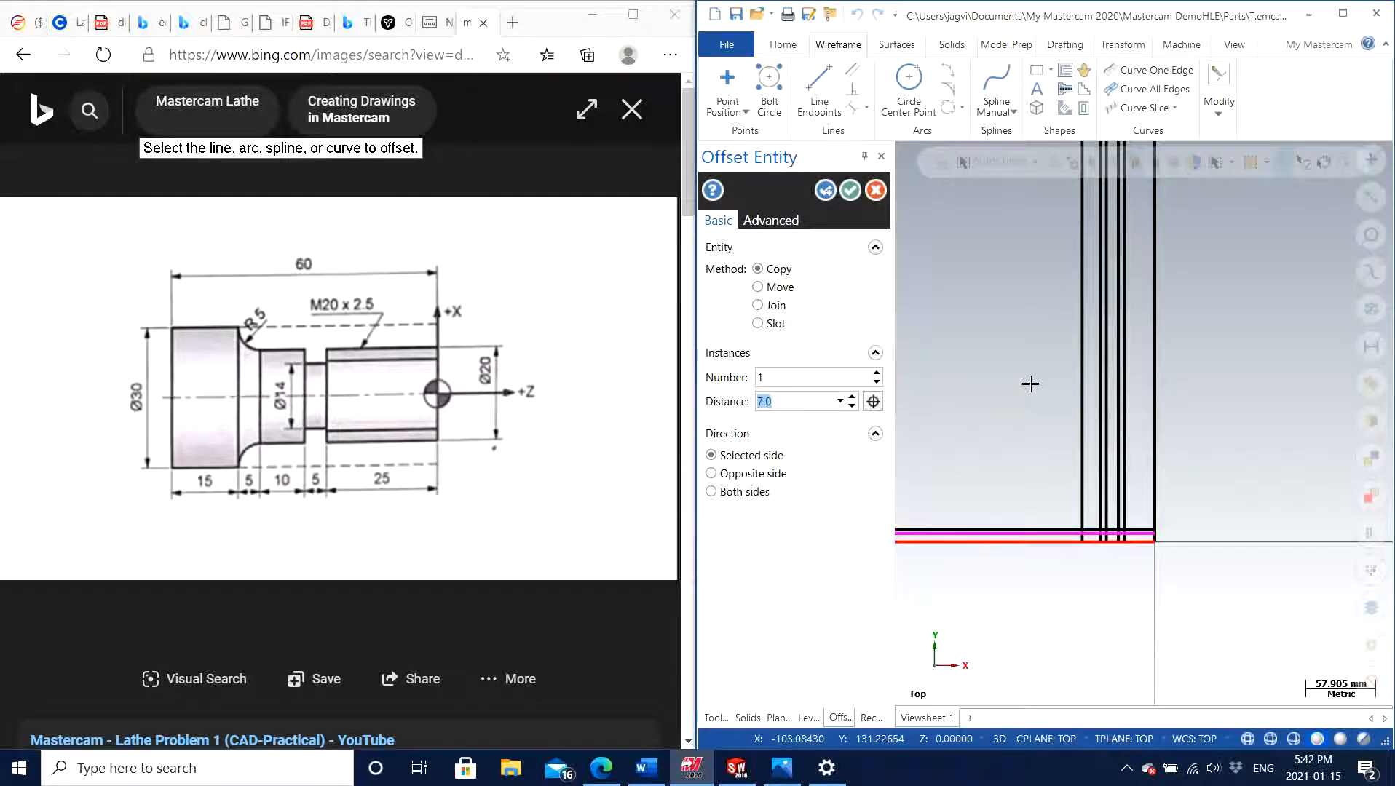
pyautogui.click(824, 193)
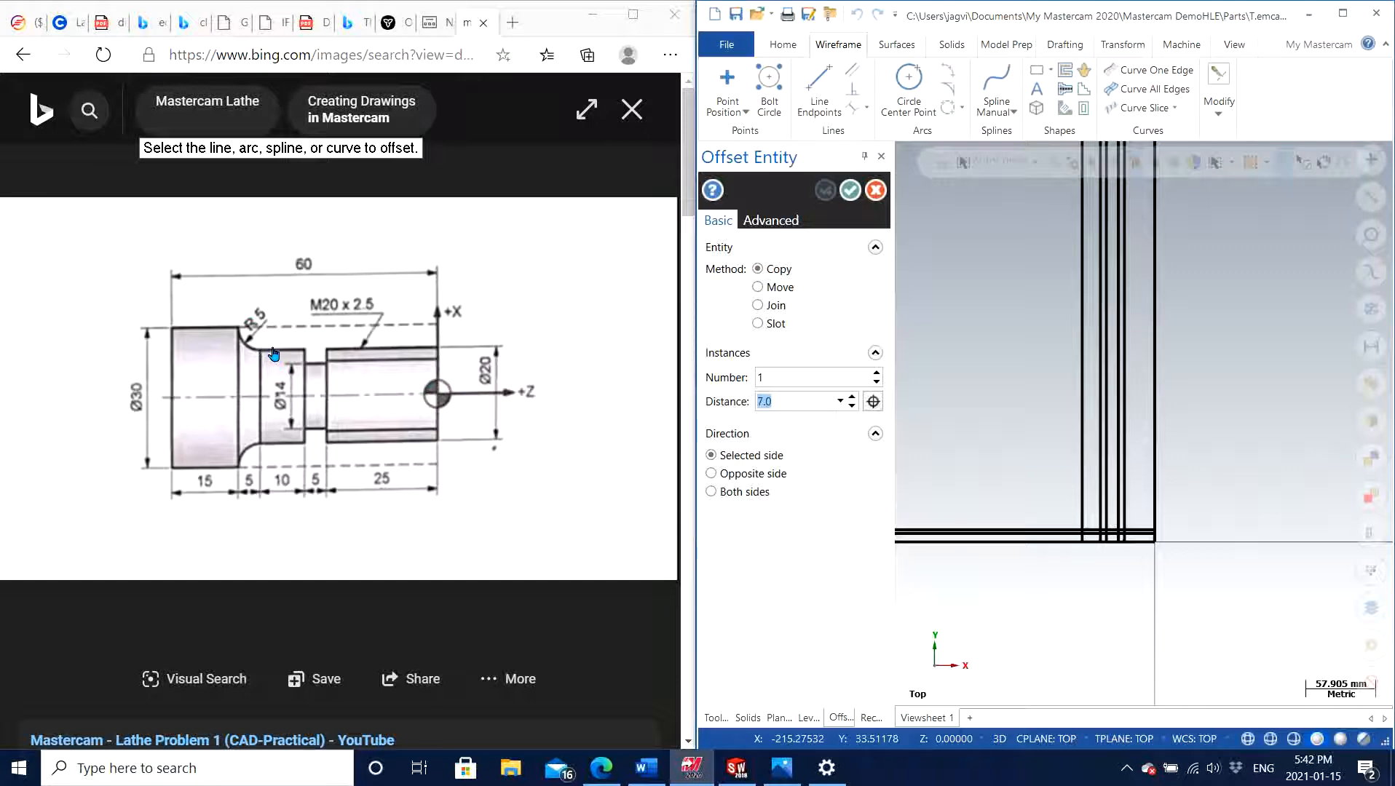
# Offset a further copy of the horizontal line through the origin by 25 mm in positive Y and finish the Offset command
pyautogui.click(1003, 543)
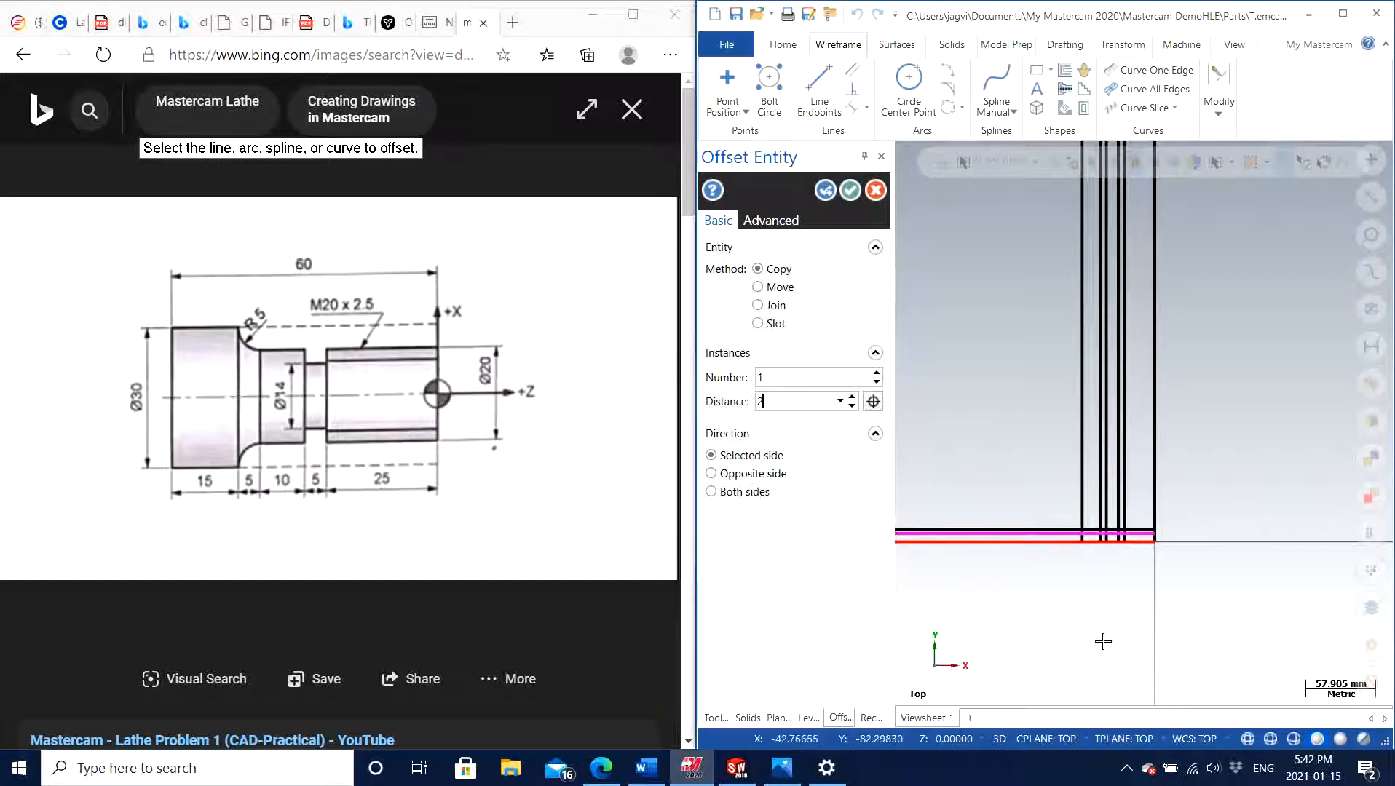
pyautogui.press('Return')
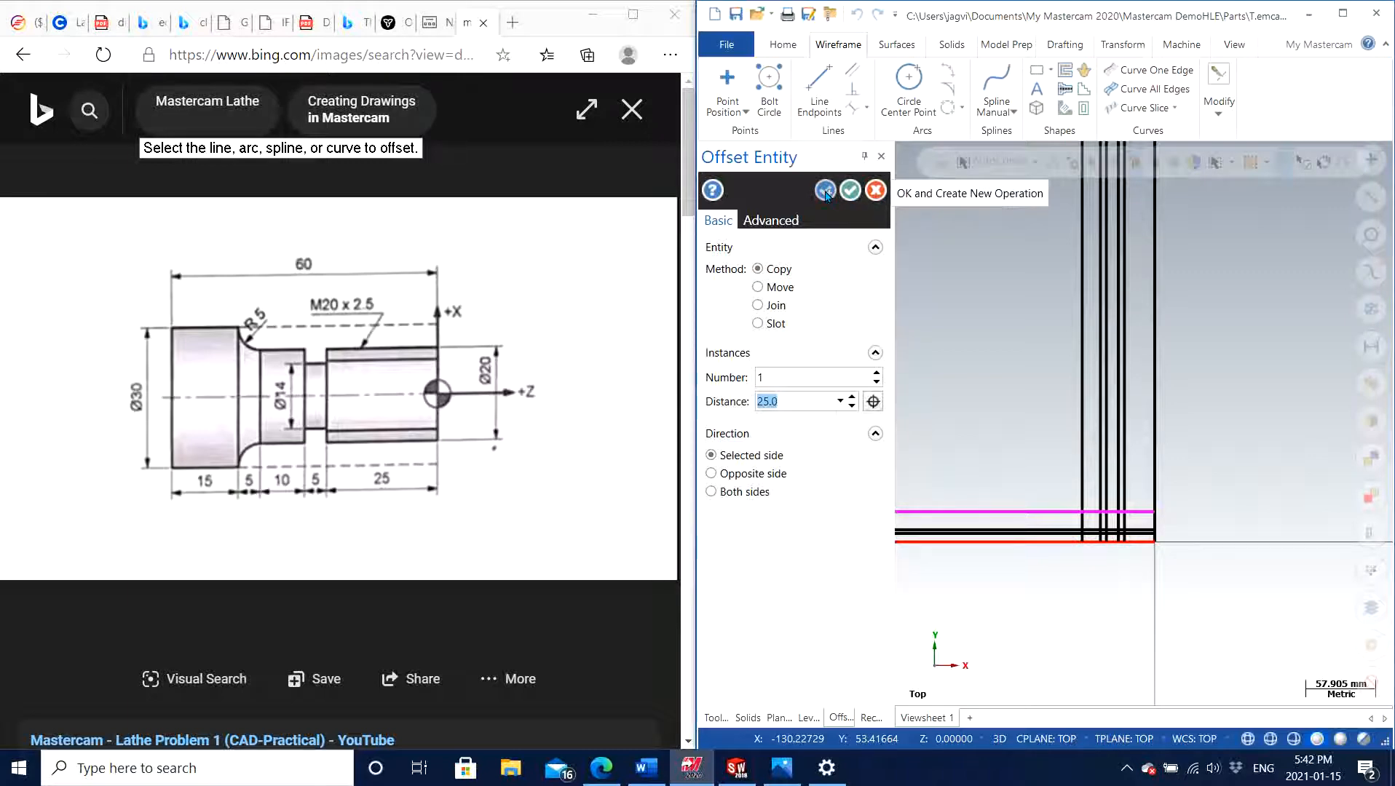
pyautogui.click(850, 190)
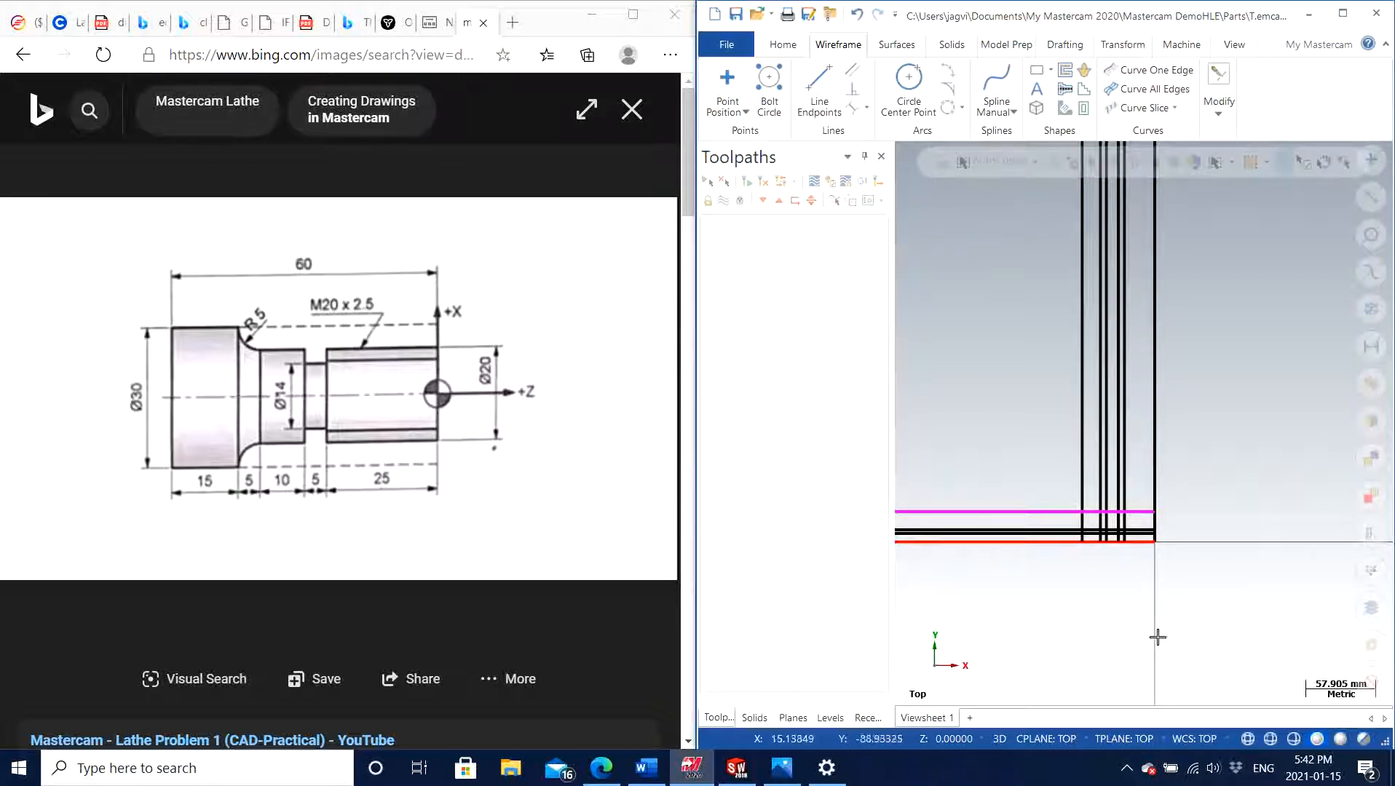
# Try to trim the 25 mm horizontal offset line to the outermost vertical line on the negative X side with Trim to Entities
pyautogui.scroll(3, 1103, 588)
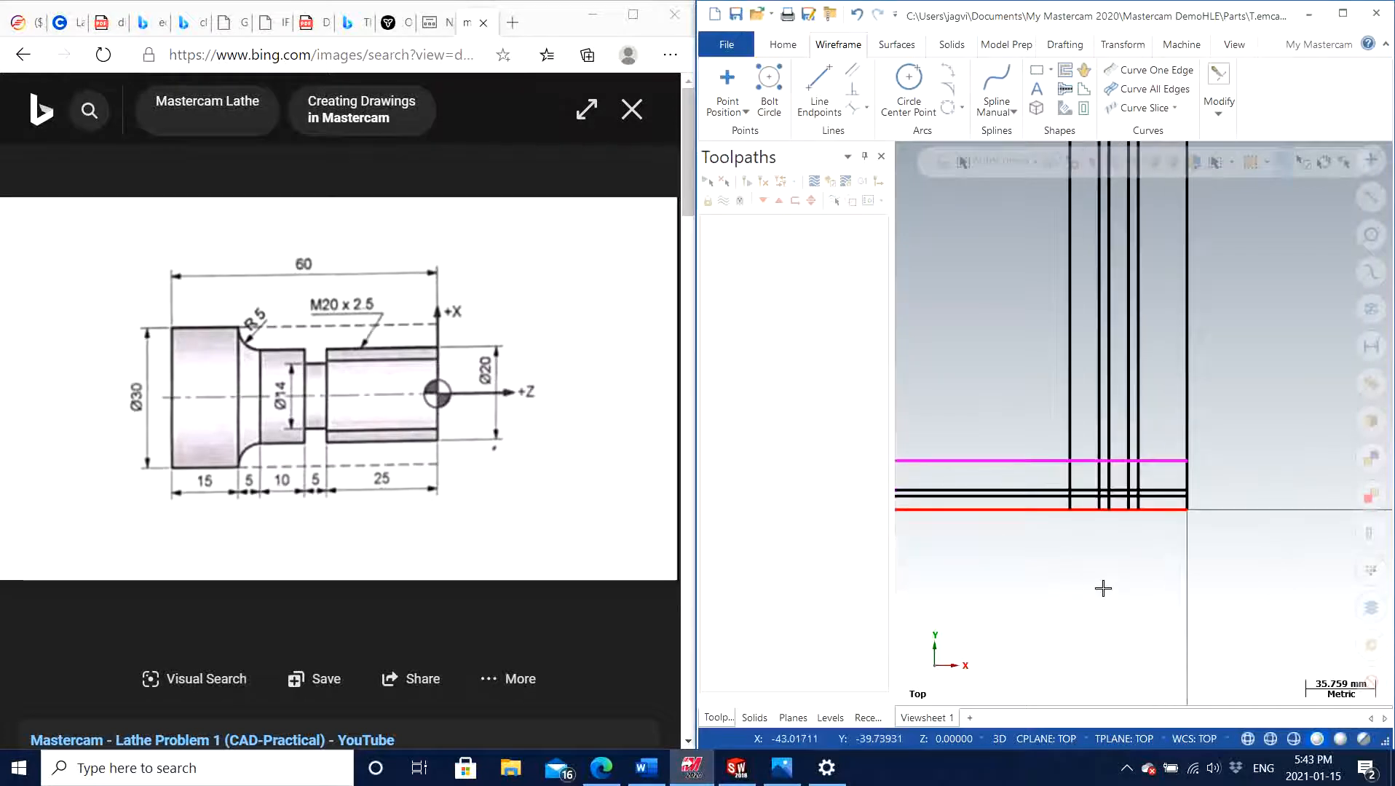
pyautogui.scroll(2, 982, 331)
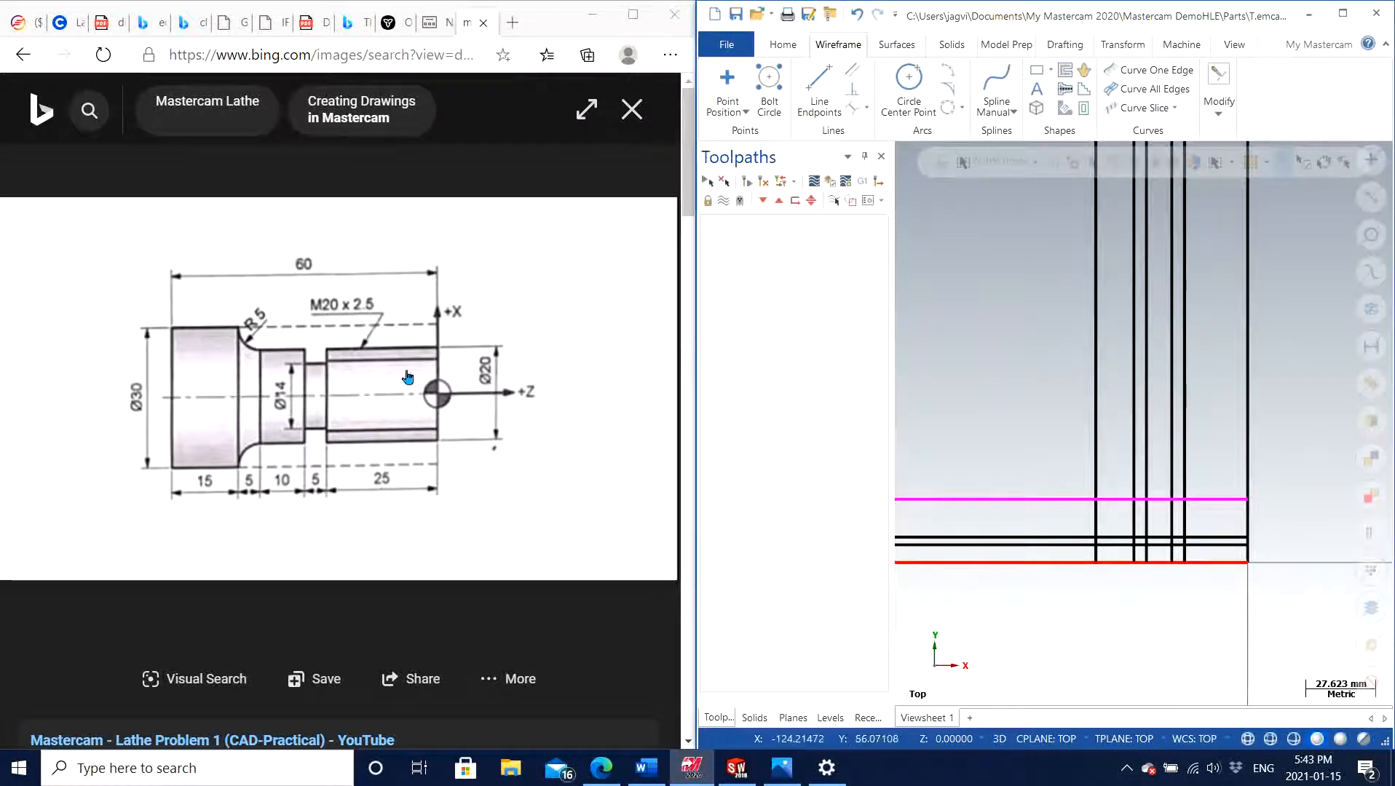
pyautogui.click(1220, 105)
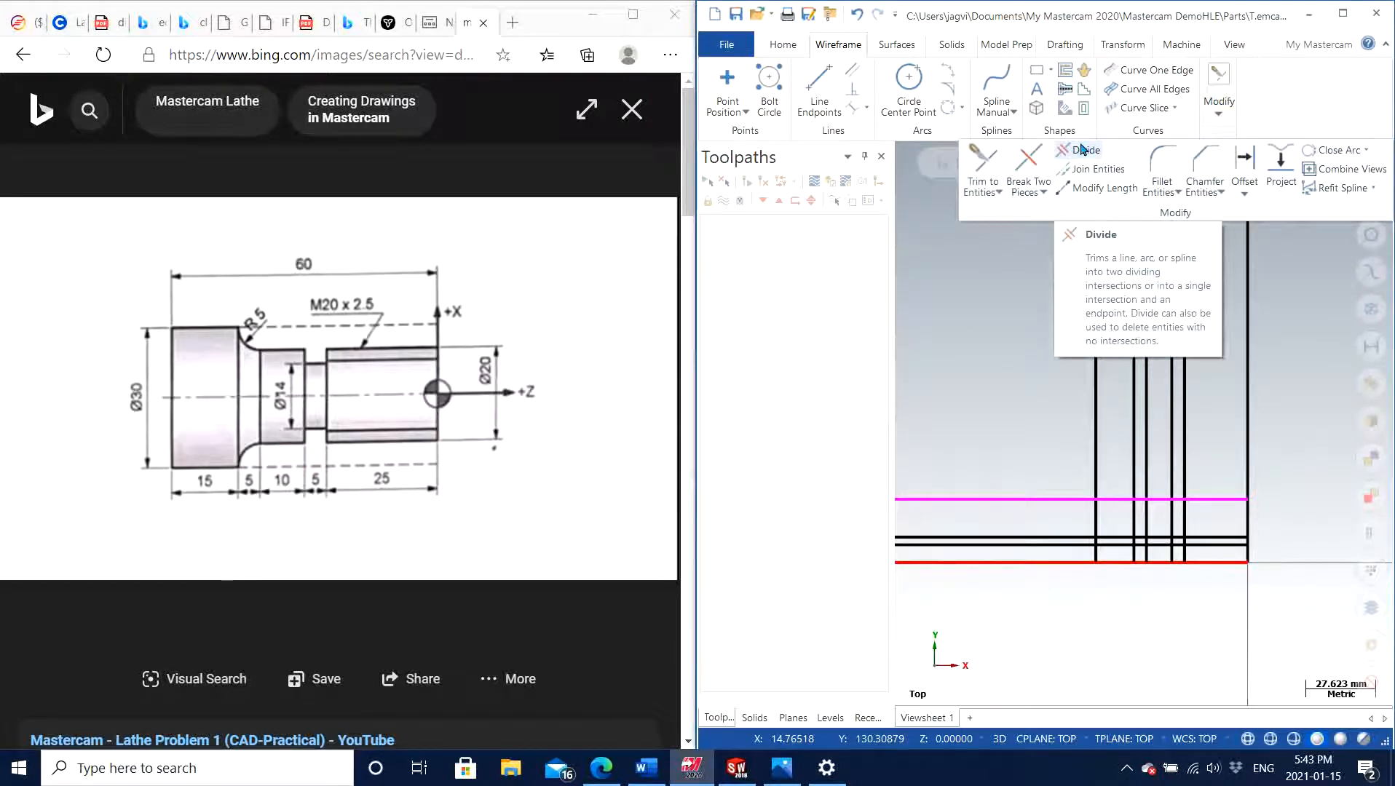
pyautogui.click(985, 160)
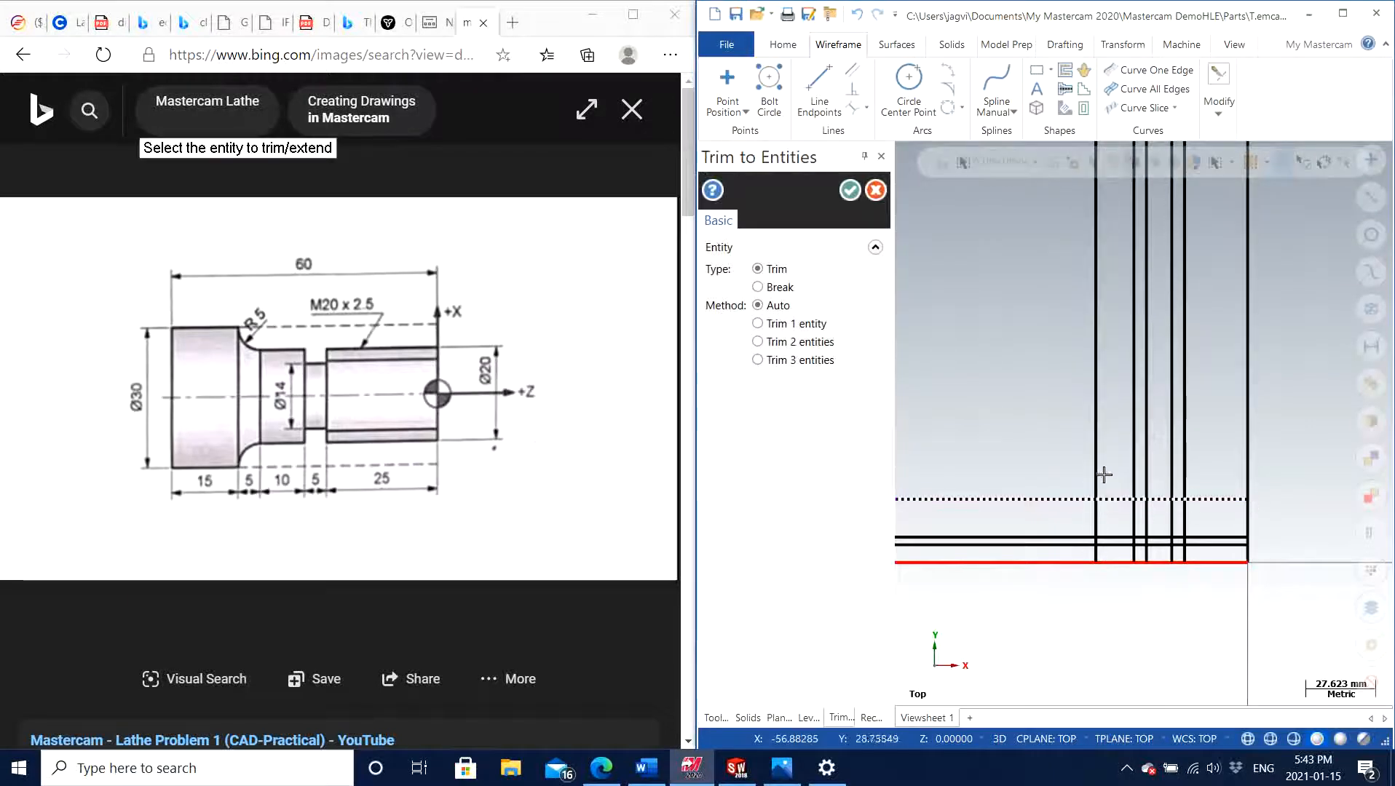
pyautogui.click(1044, 500)
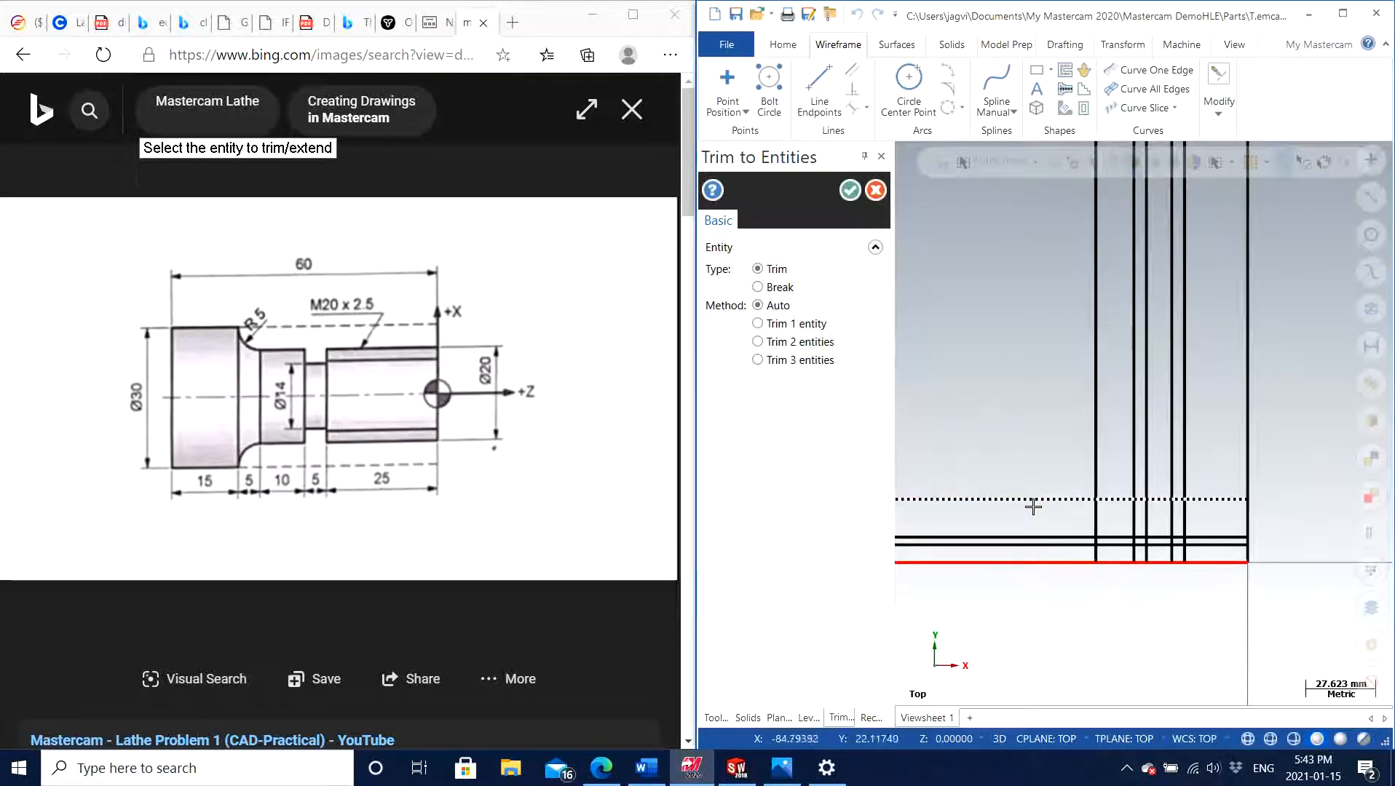
pyautogui.click(1096, 474)
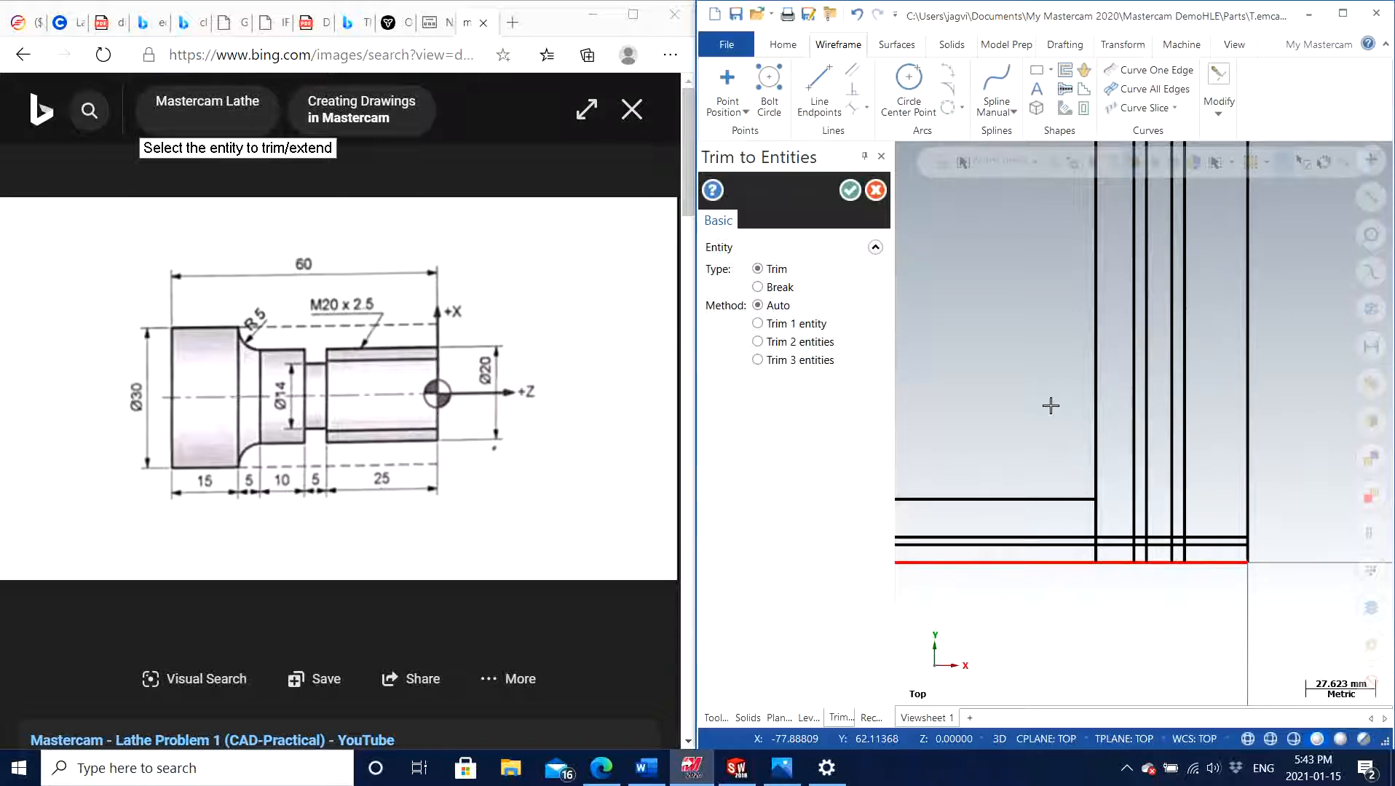
pyautogui.press('Return')
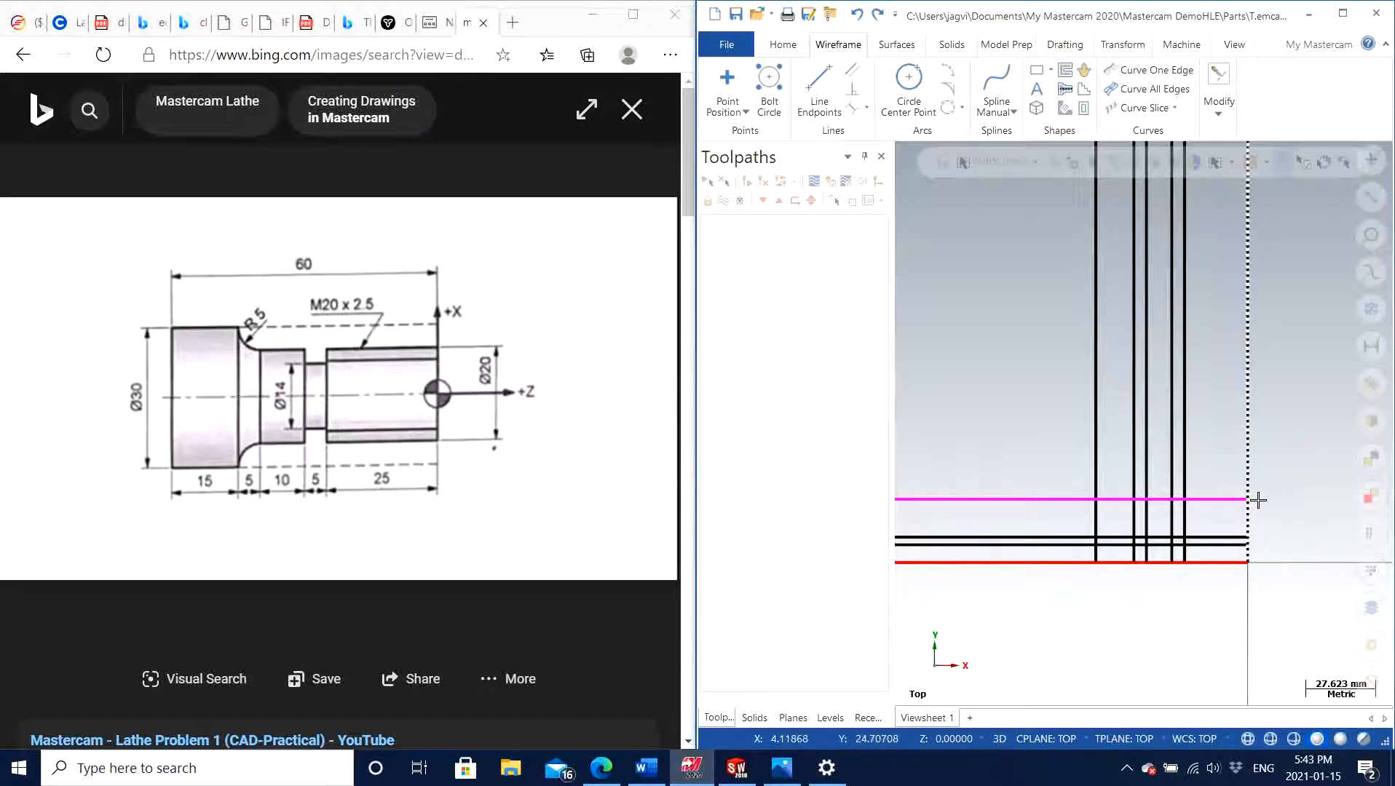
# Trim away the portions of all vertical lines above the 25 mm horizontal offset line with the Divide command
pyautogui.scroll(2, 1258, 500)
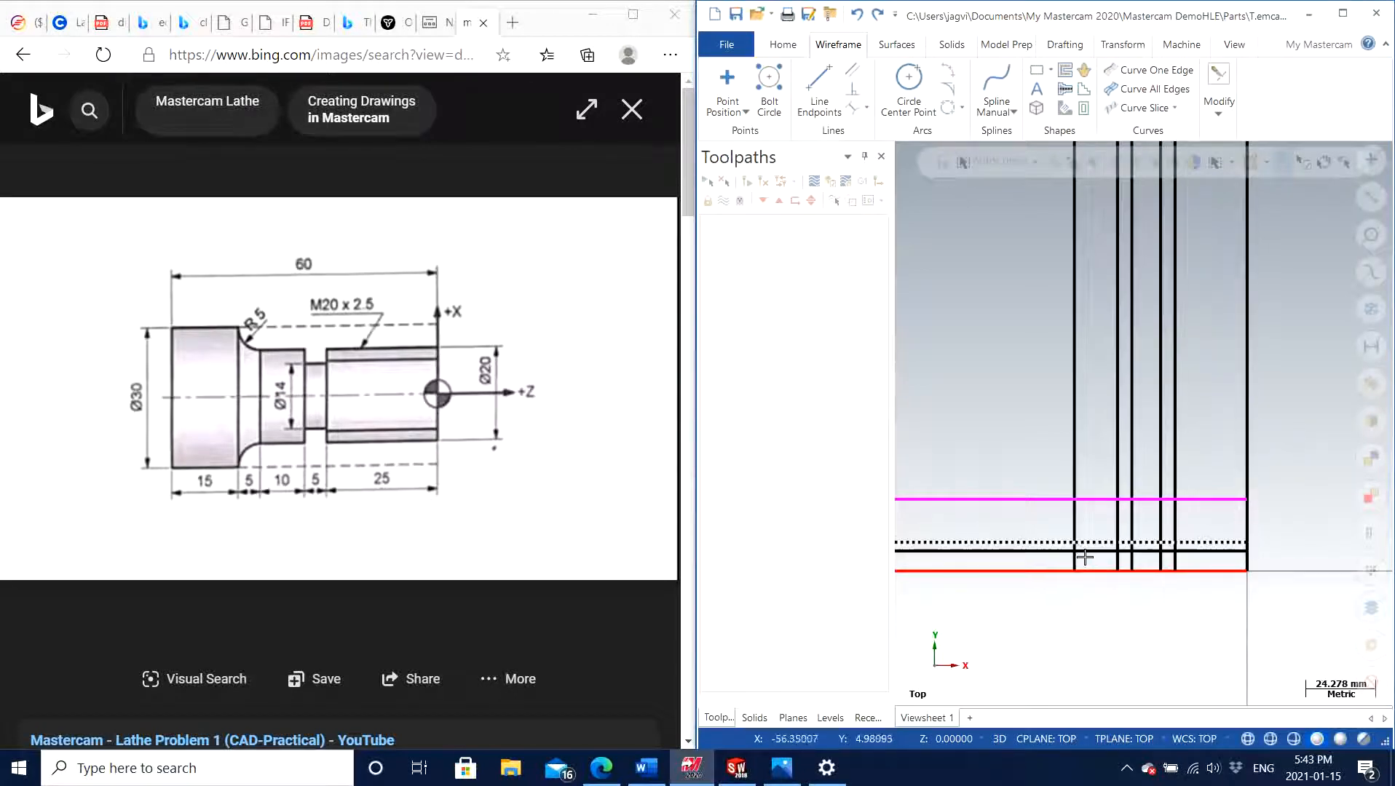
pyautogui.click(1210, 123)
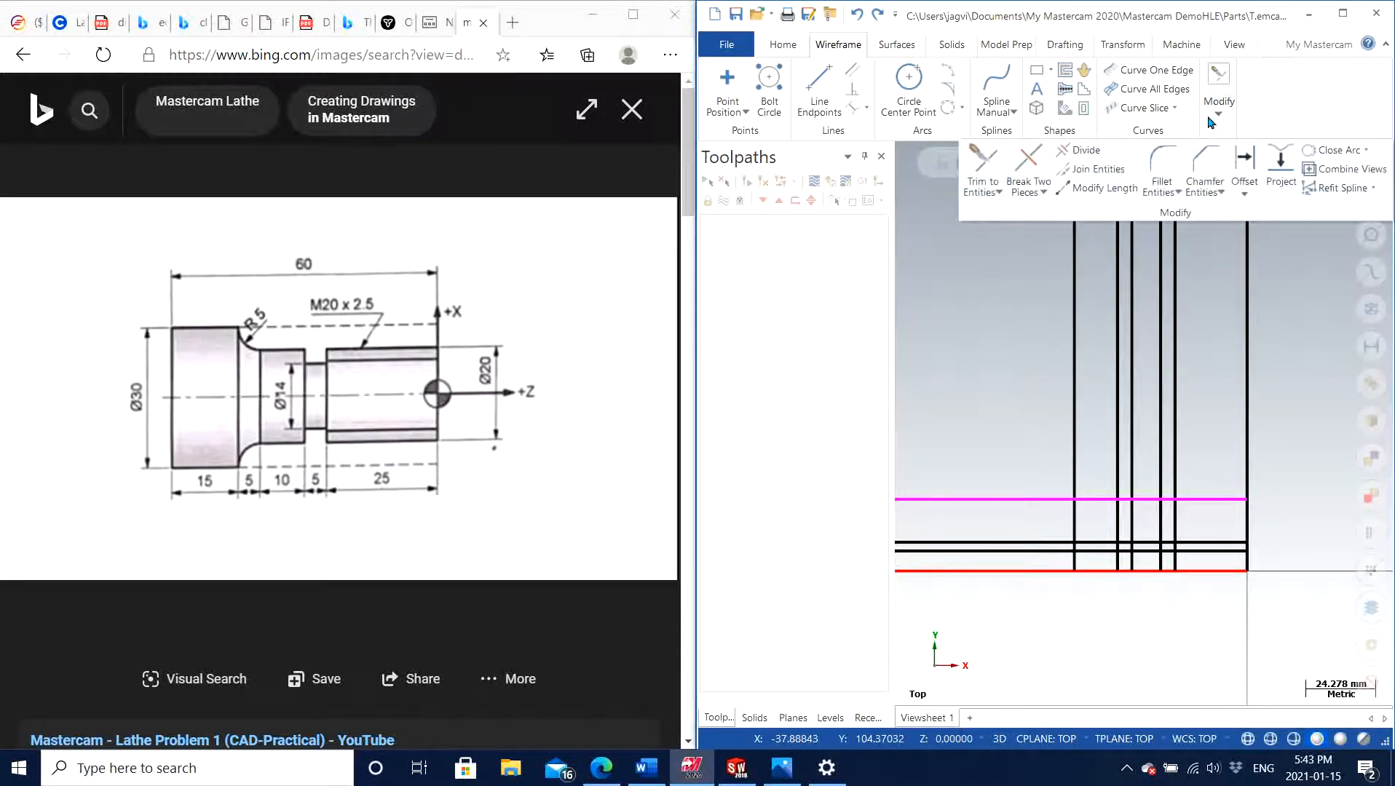
pyautogui.click(1085, 150)
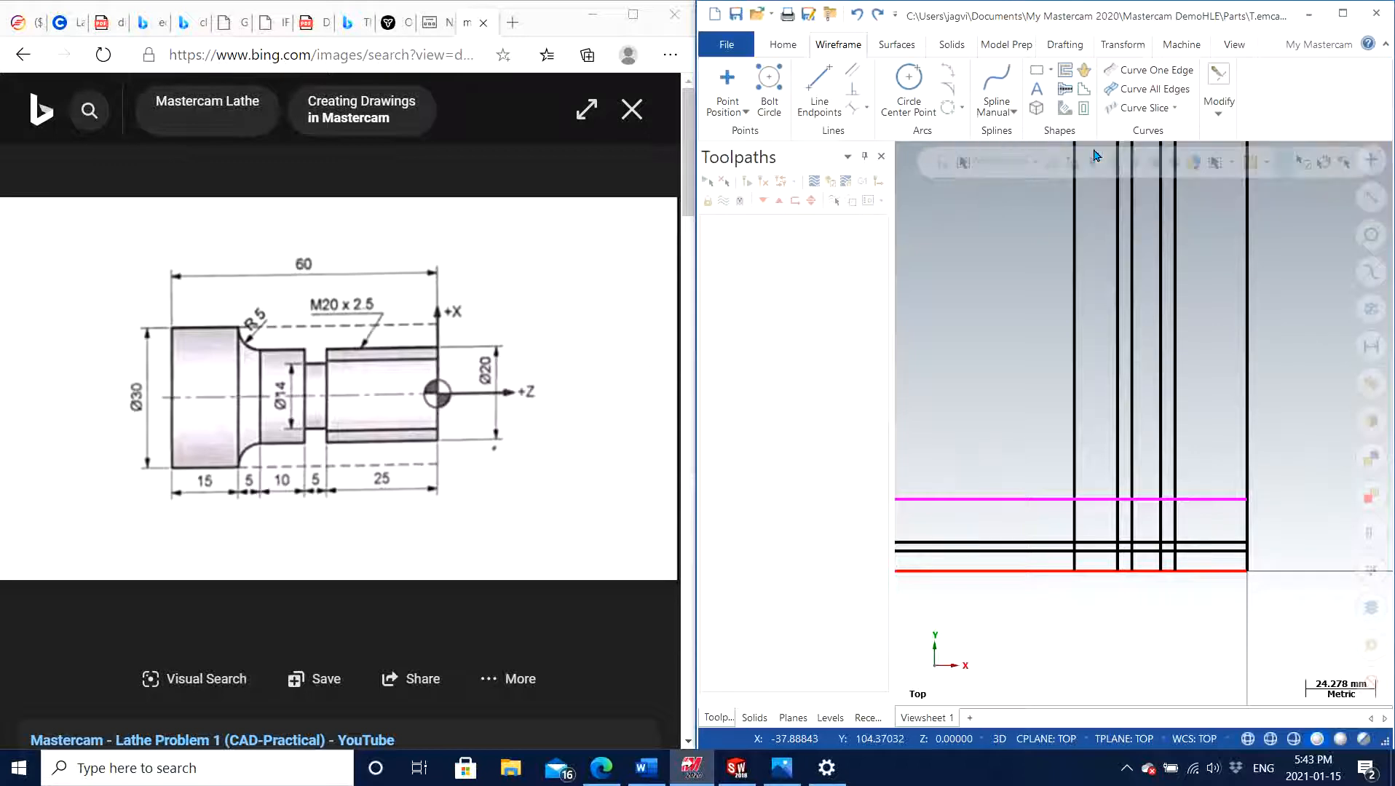
pyautogui.click(1248, 284)
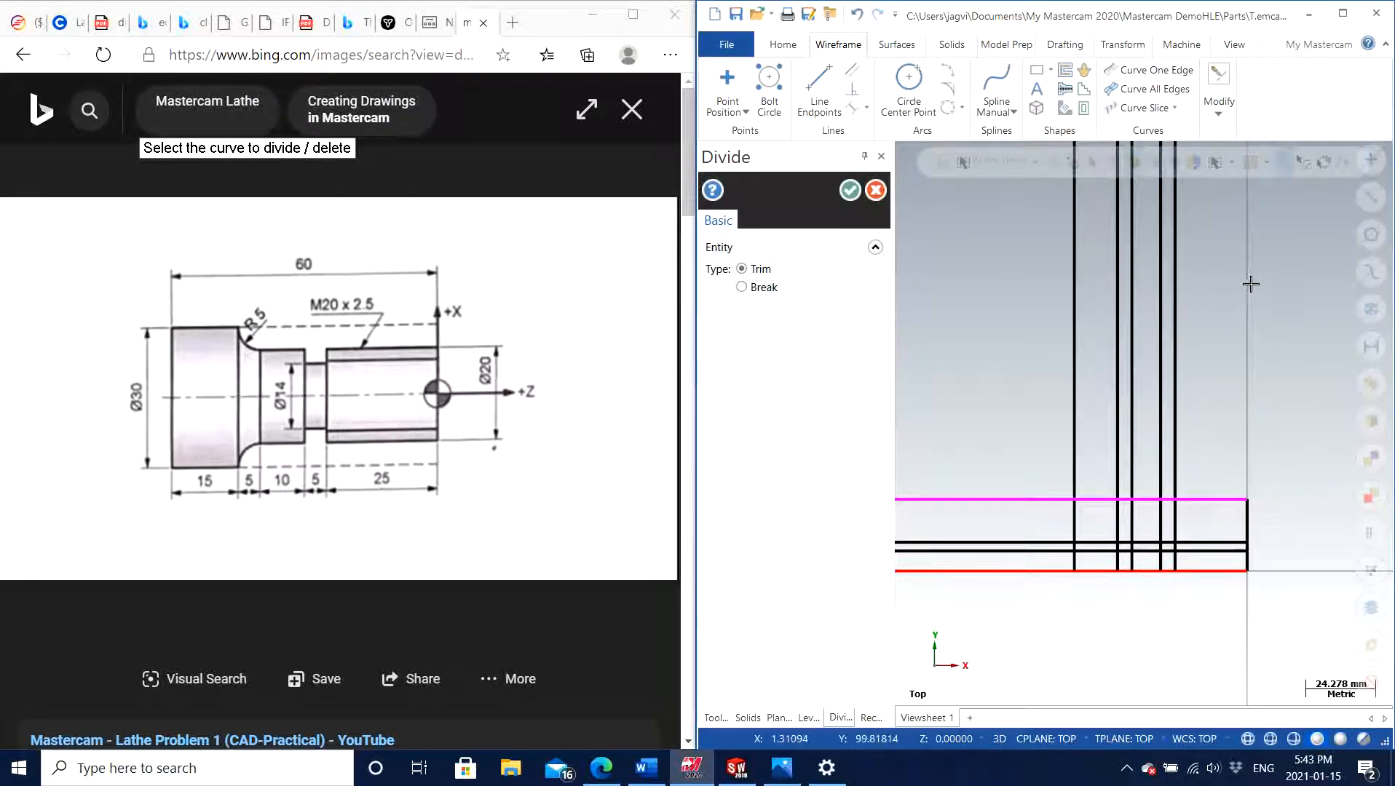
pyautogui.click(1175, 284)
pyautogui.click(1162, 285)
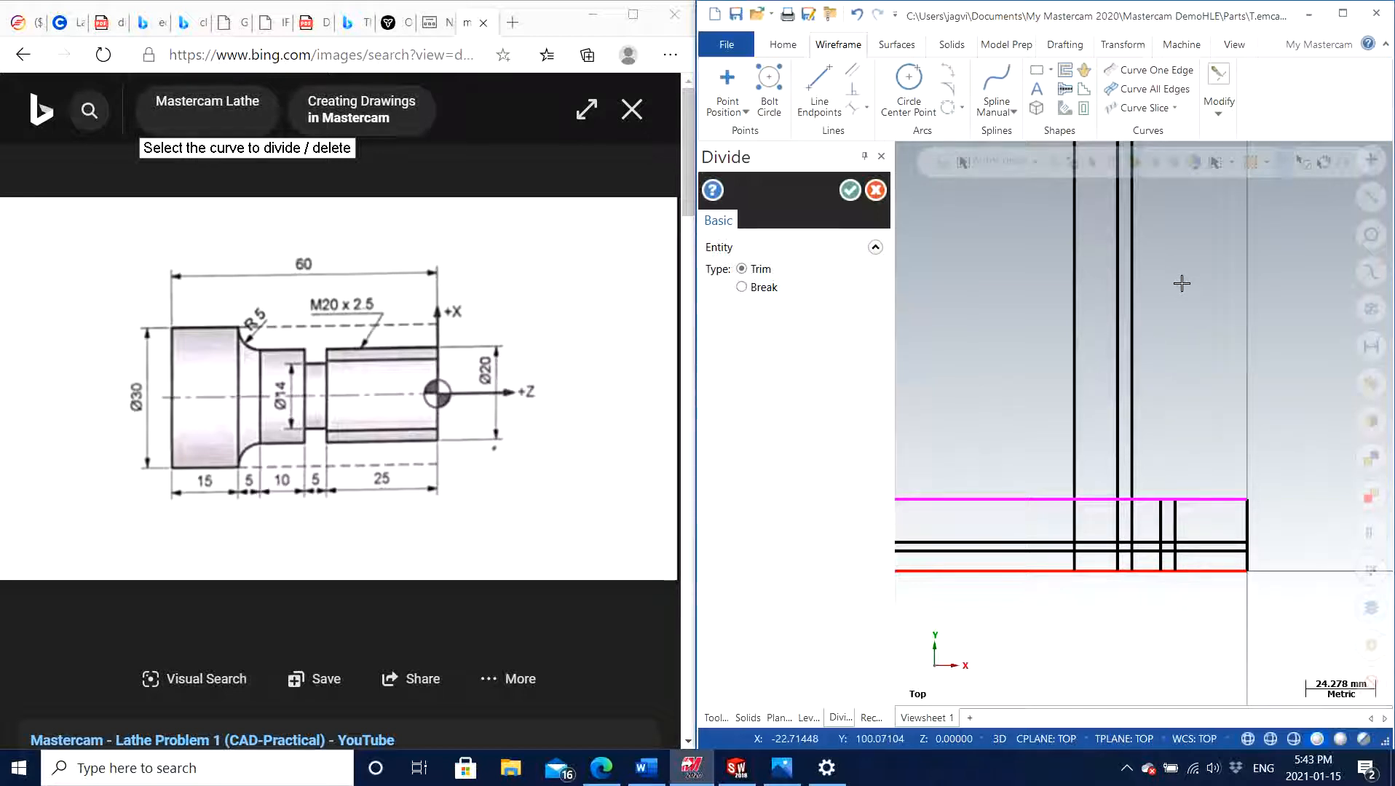
pyautogui.click(1118, 288)
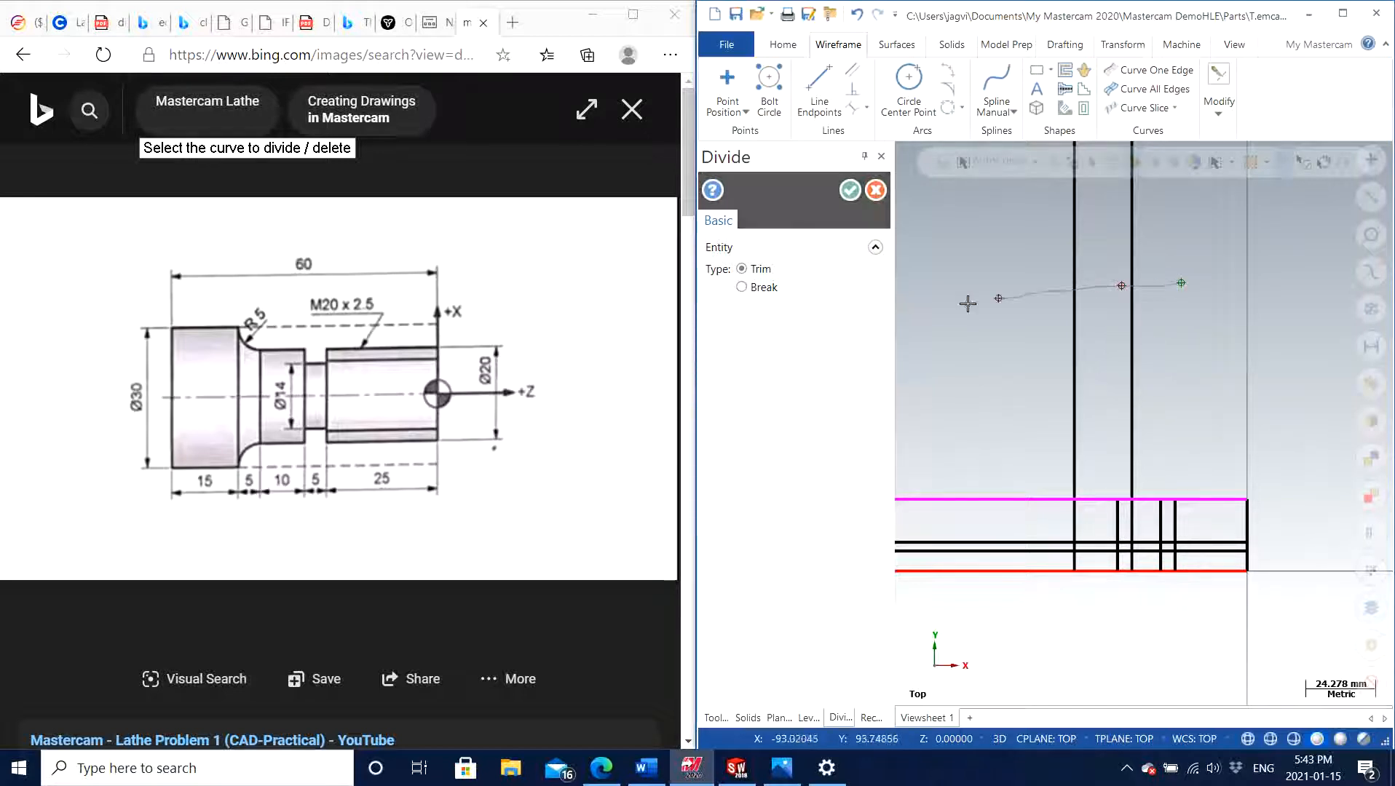
pyautogui.moveTo(1206, 272); pyautogui.dragTo(1007, 294)
# Trim the horizontal lines extending past the outermost negative-X vertical line and finish the Divide command
pyautogui.scroll(-1, 1006, 303)
pyautogui.scroll(2, 1005, 311)
pyautogui.scroll(-1, 1002, 333)
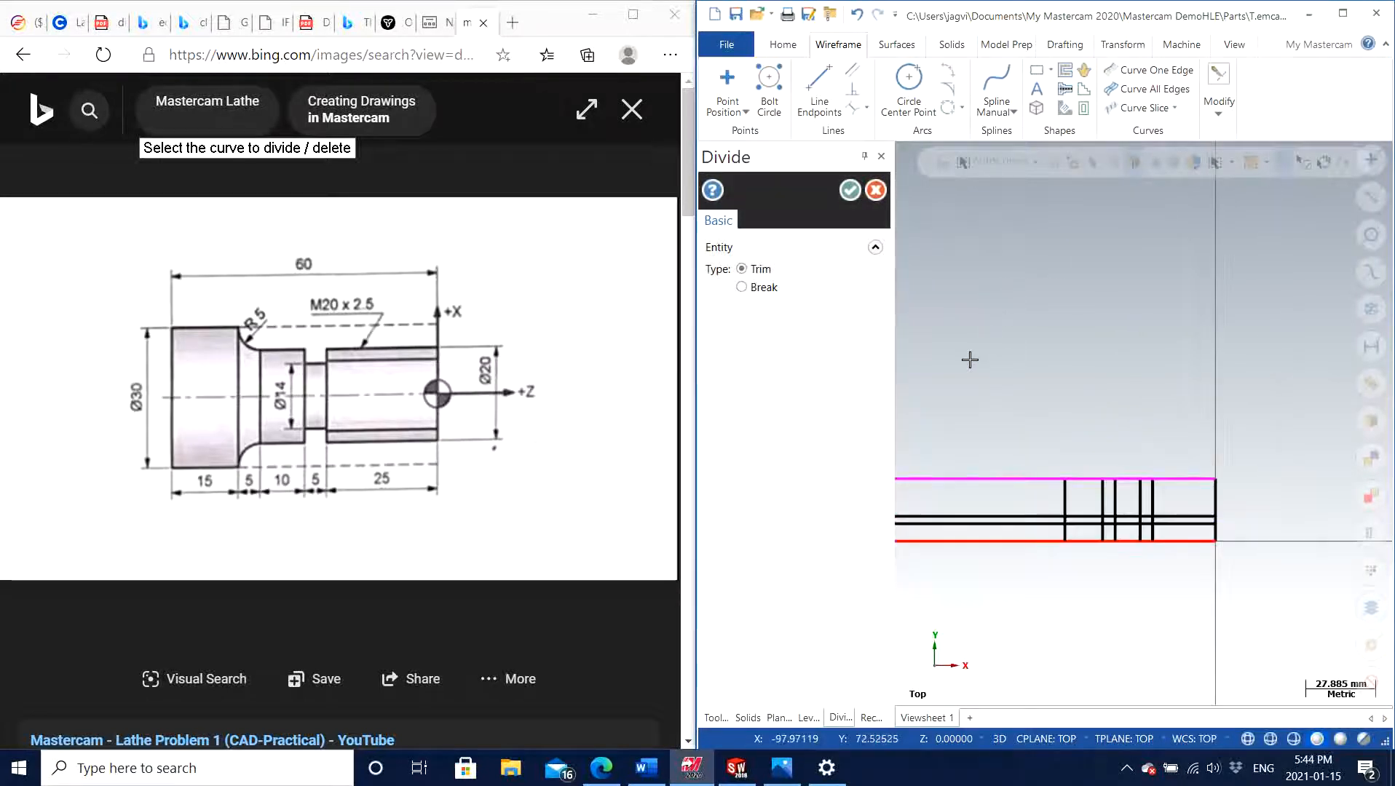
pyautogui.moveTo(969, 367)
pyautogui.mouseDown()
pyautogui.moveTo(955, 625)
pyautogui.moveTo(975, 451)
pyautogui.mouseUp()
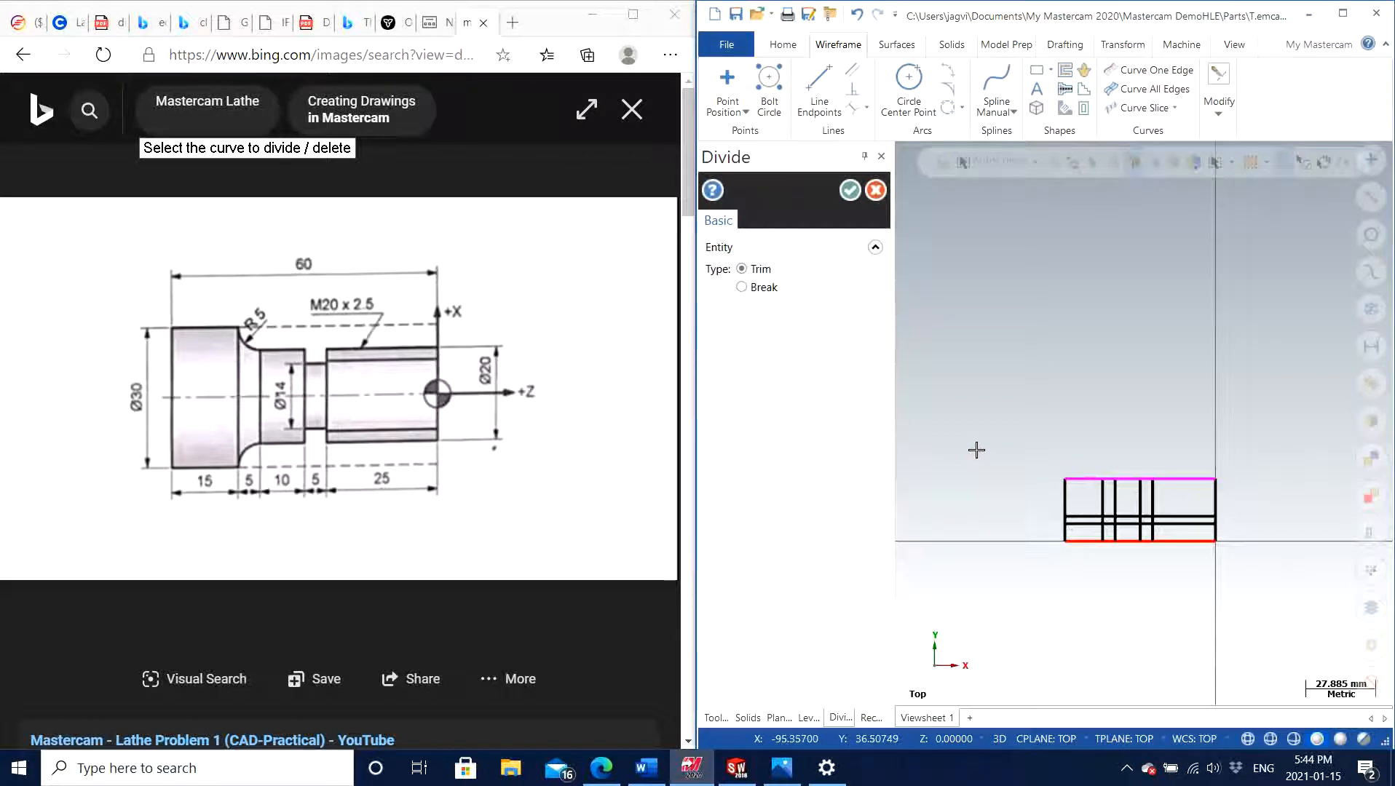
pyautogui.click(849, 190)
# Use Divide to trim the 25 mm-high horizontal line over the 25 mm thread section and the origin vertical above the Ø20 line
pyautogui.scroll(1, 974, 516)
pyautogui.scroll(10, 1323, 558)
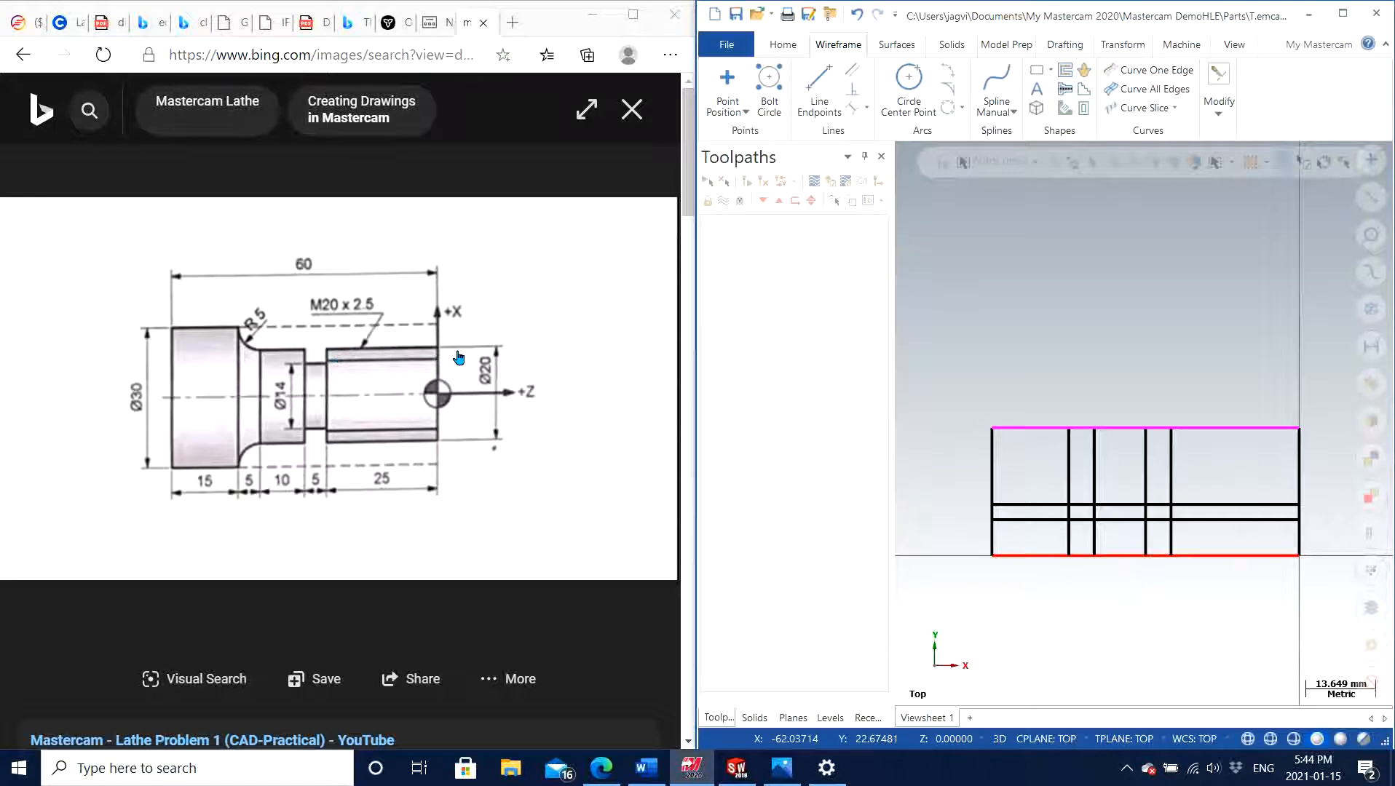
pyautogui.scroll(-1, 1048, 343)
pyautogui.scroll(2, 1077, 346)
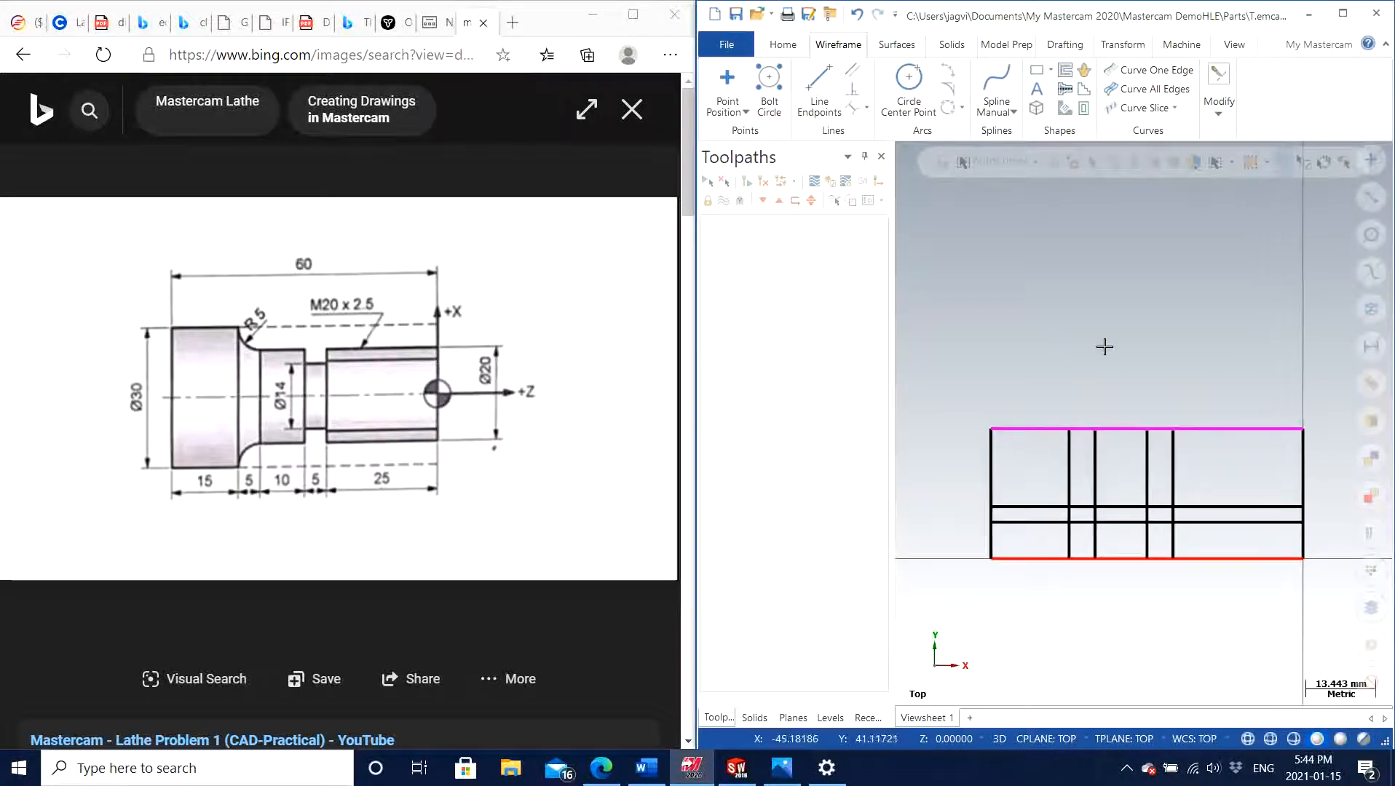
pyautogui.click(1300, 435)
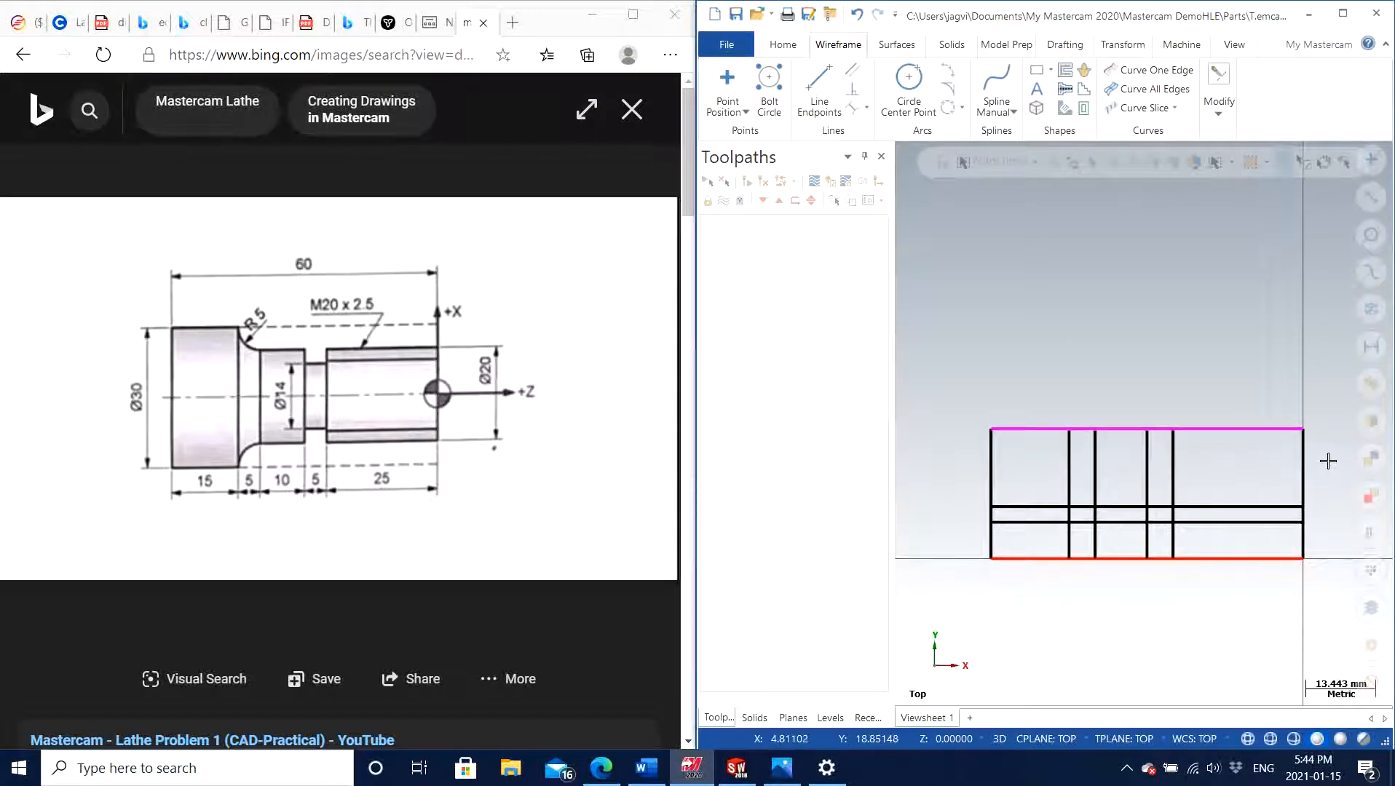
pyautogui.scroll(1, 1330, 462)
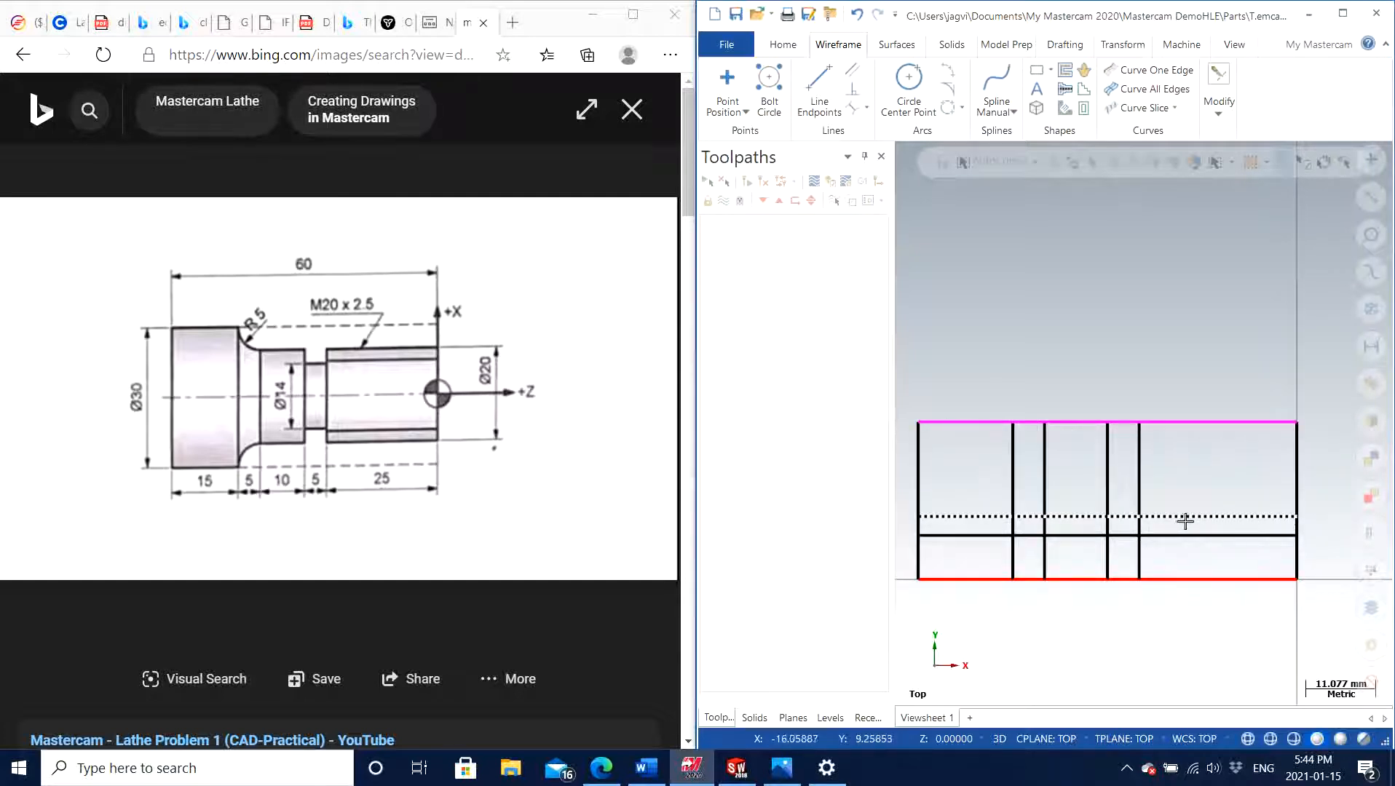
pyautogui.click(1220, 95)
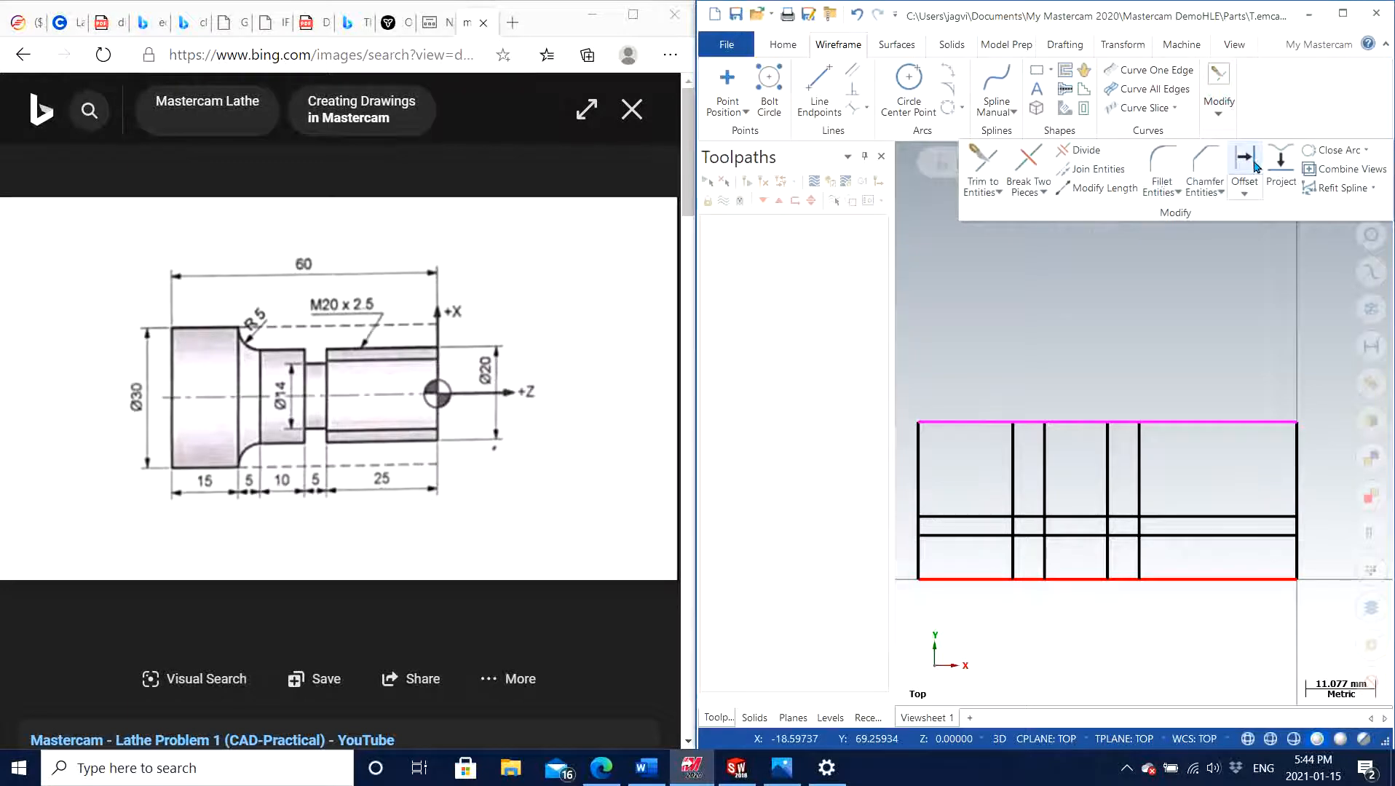
pyautogui.click(1085, 149)
pyautogui.click(1256, 422)
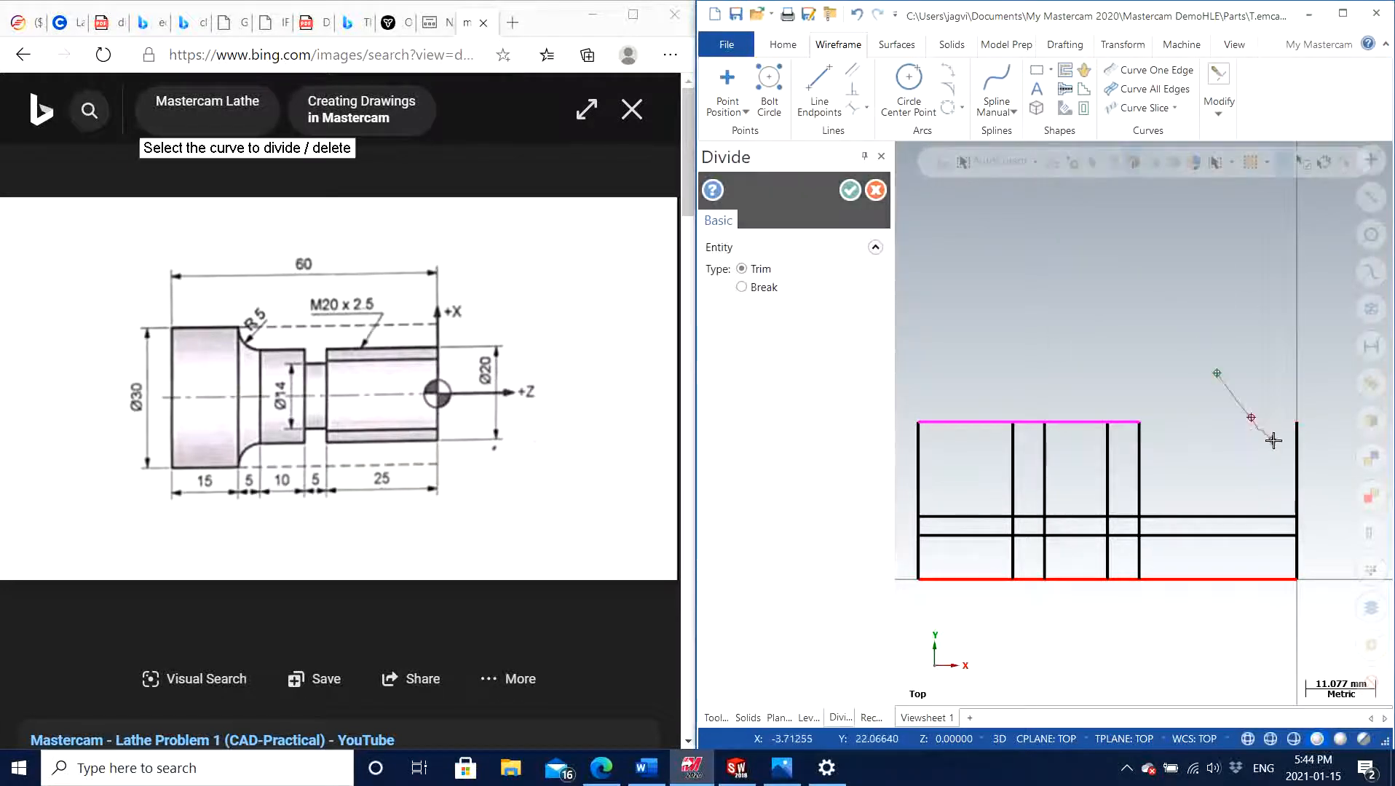
pyautogui.click(1297, 441)
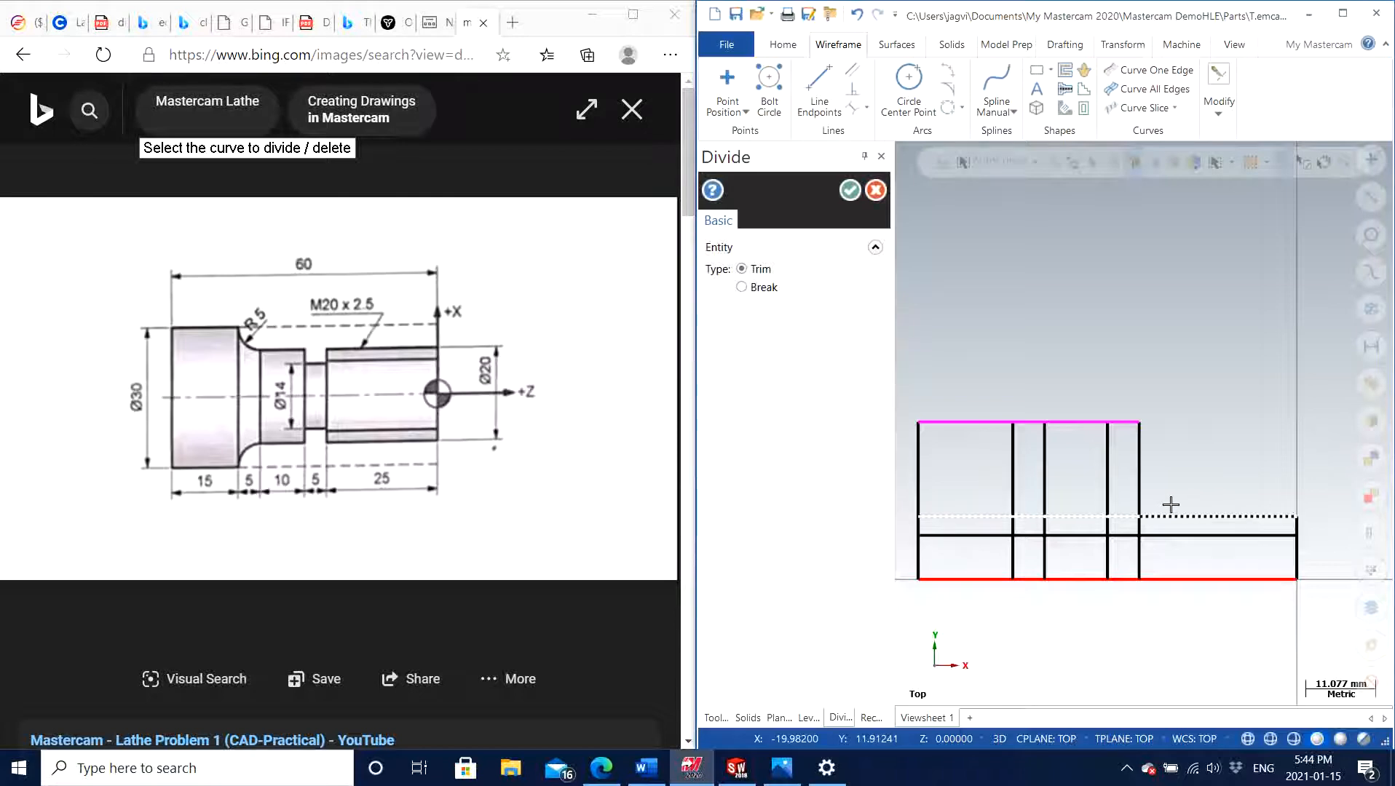
# Trim the groove's thread-side vertical above and below the step, the Ø20 line across the groove, and the Ø14 line inside the thread section
pyautogui.click(1139, 460)
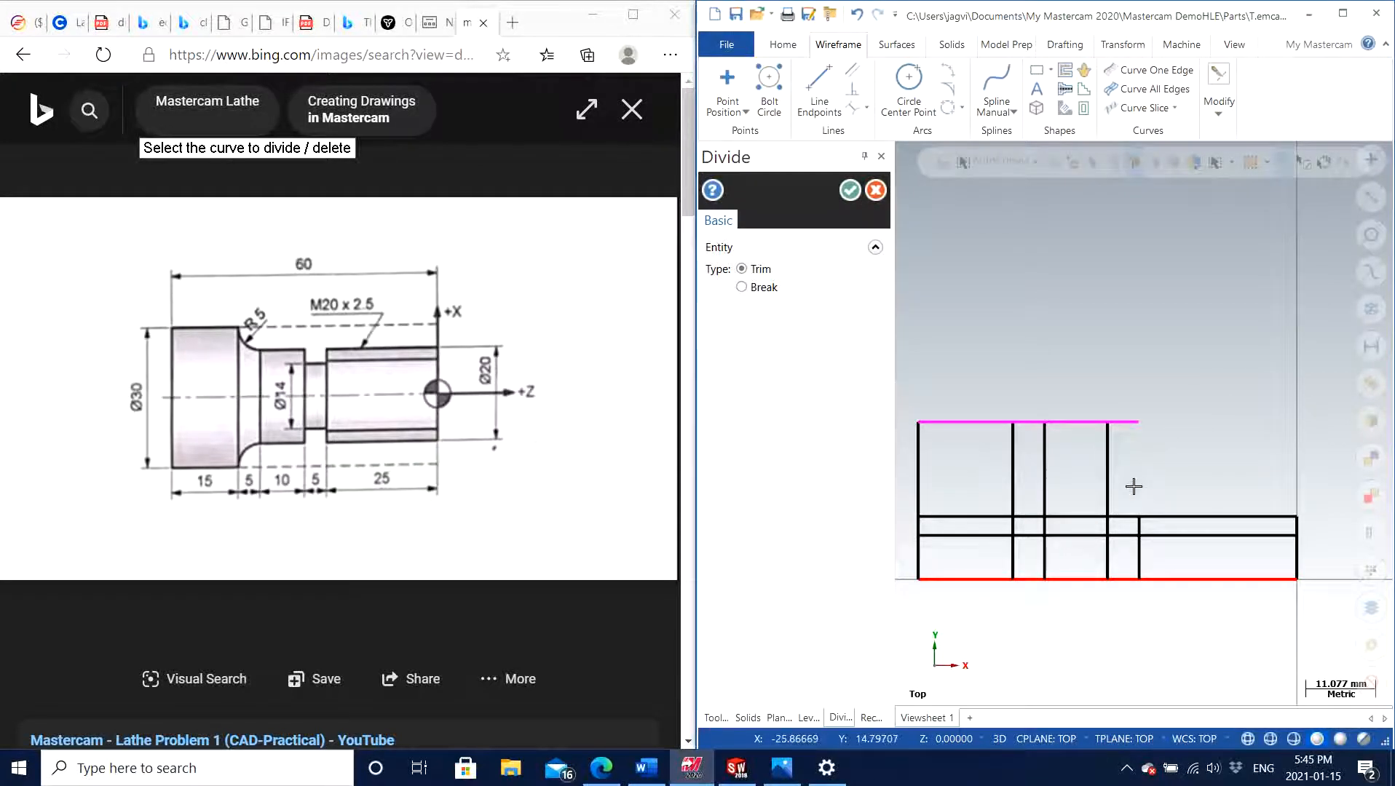
pyautogui.click(1125, 515)
pyautogui.click(1229, 536)
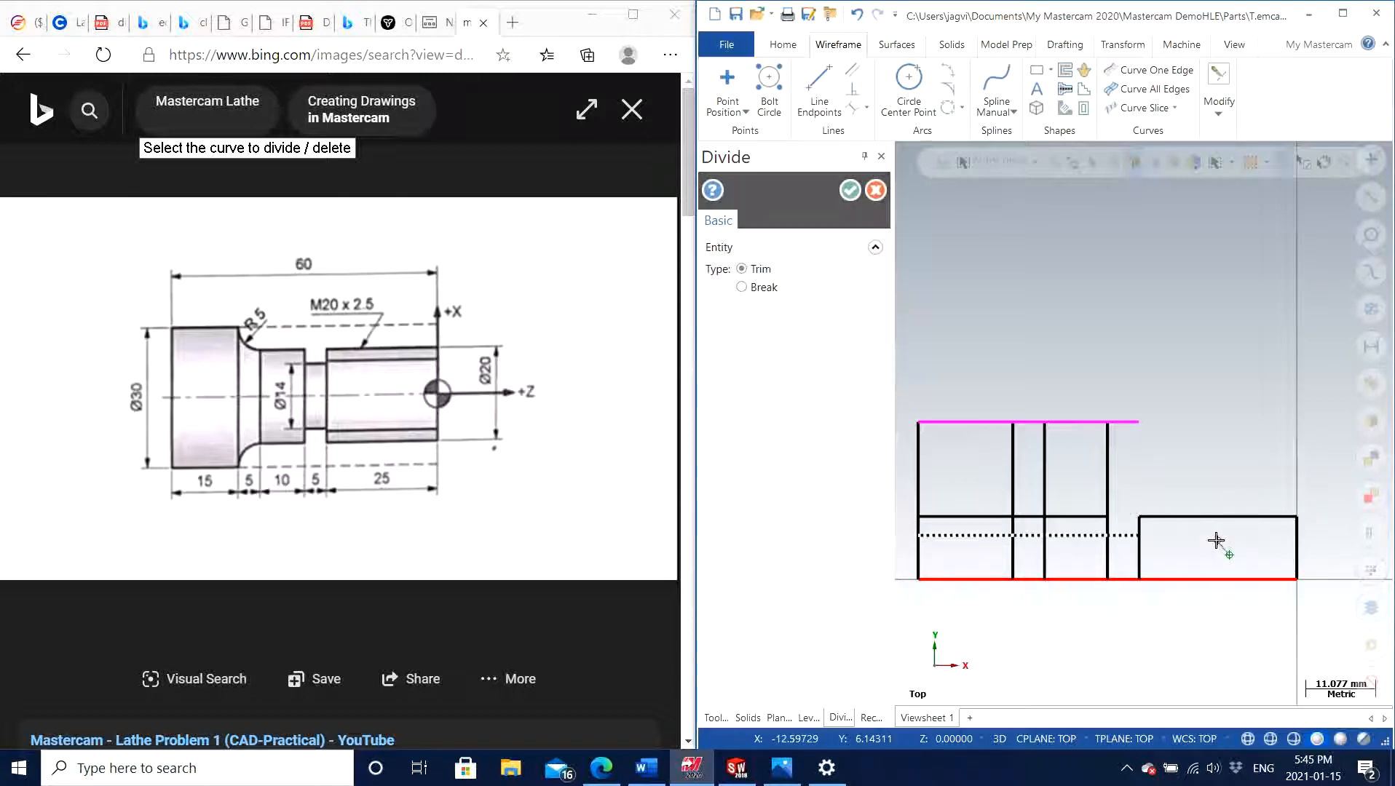
pyautogui.click(1140, 560)
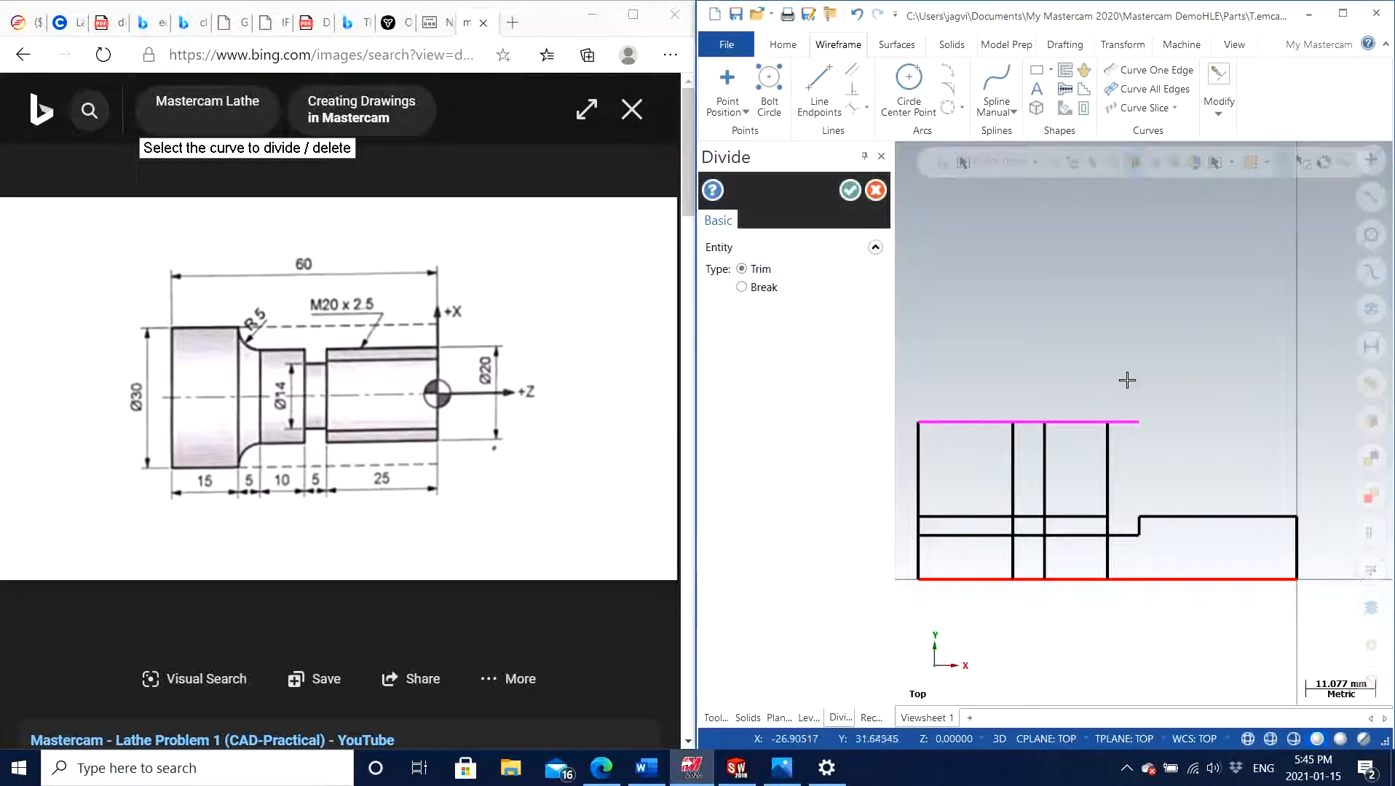
# Trim the excess lines around the groove's other wall and over the 10 mm section back to the shoulder, and finish the Divide command
pyautogui.click(1125, 422)
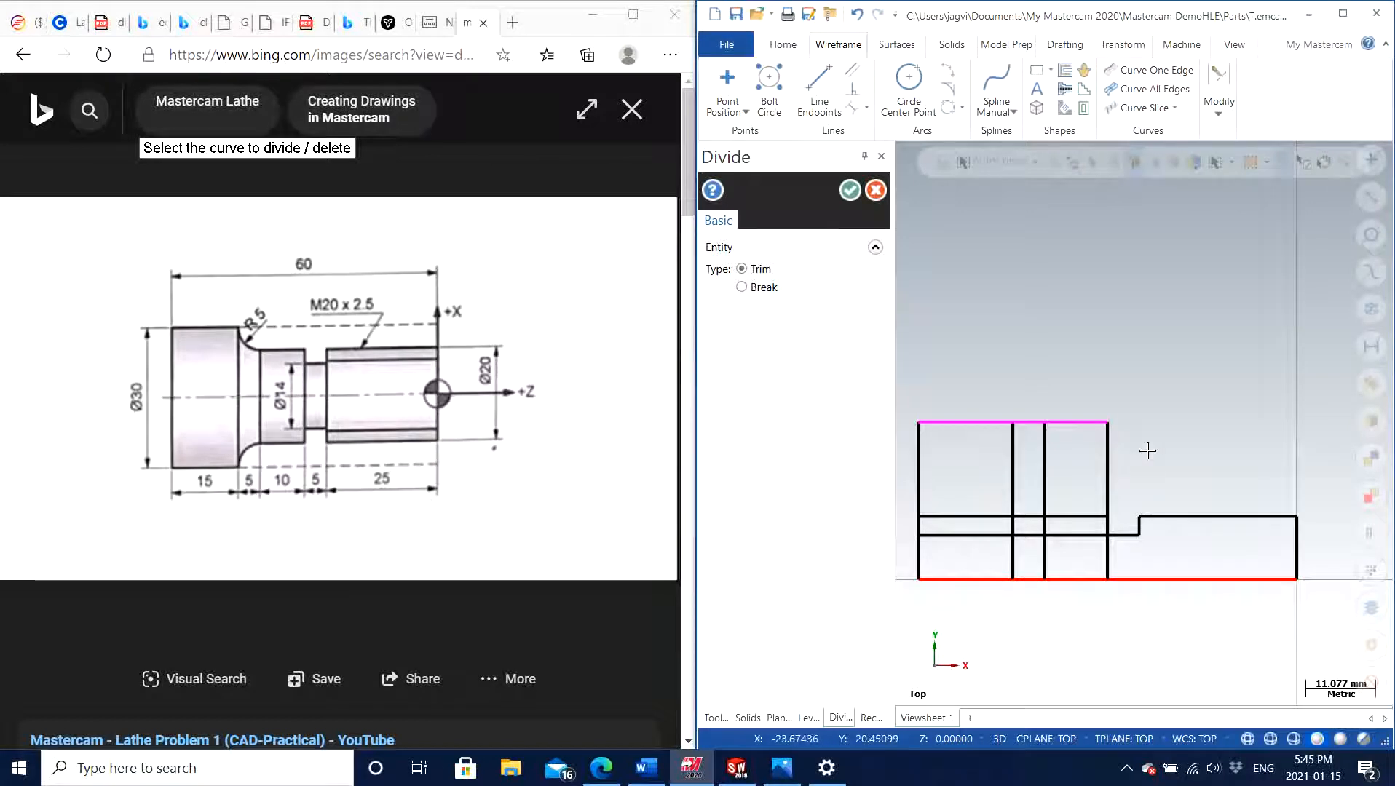
pyautogui.click(1107, 452)
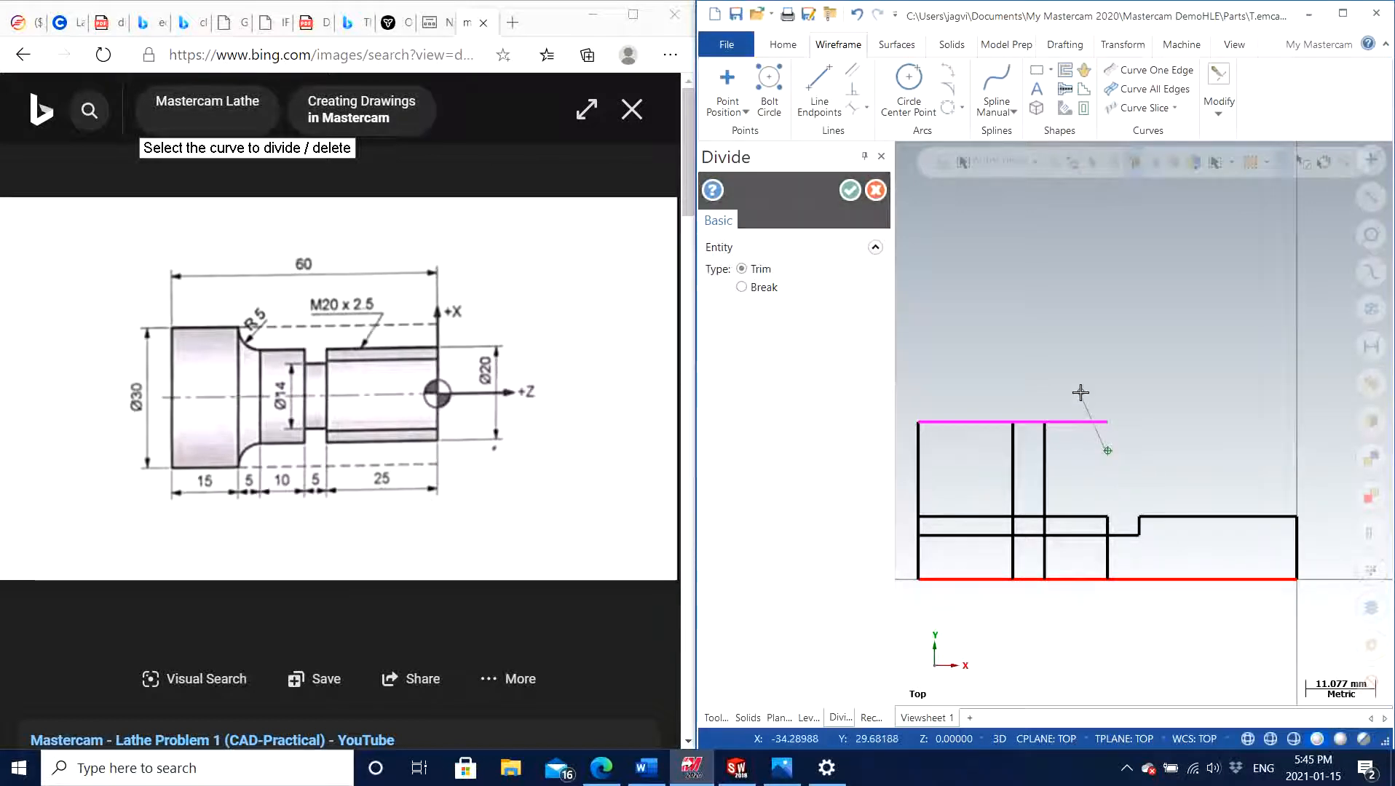
pyautogui.click(1088, 420)
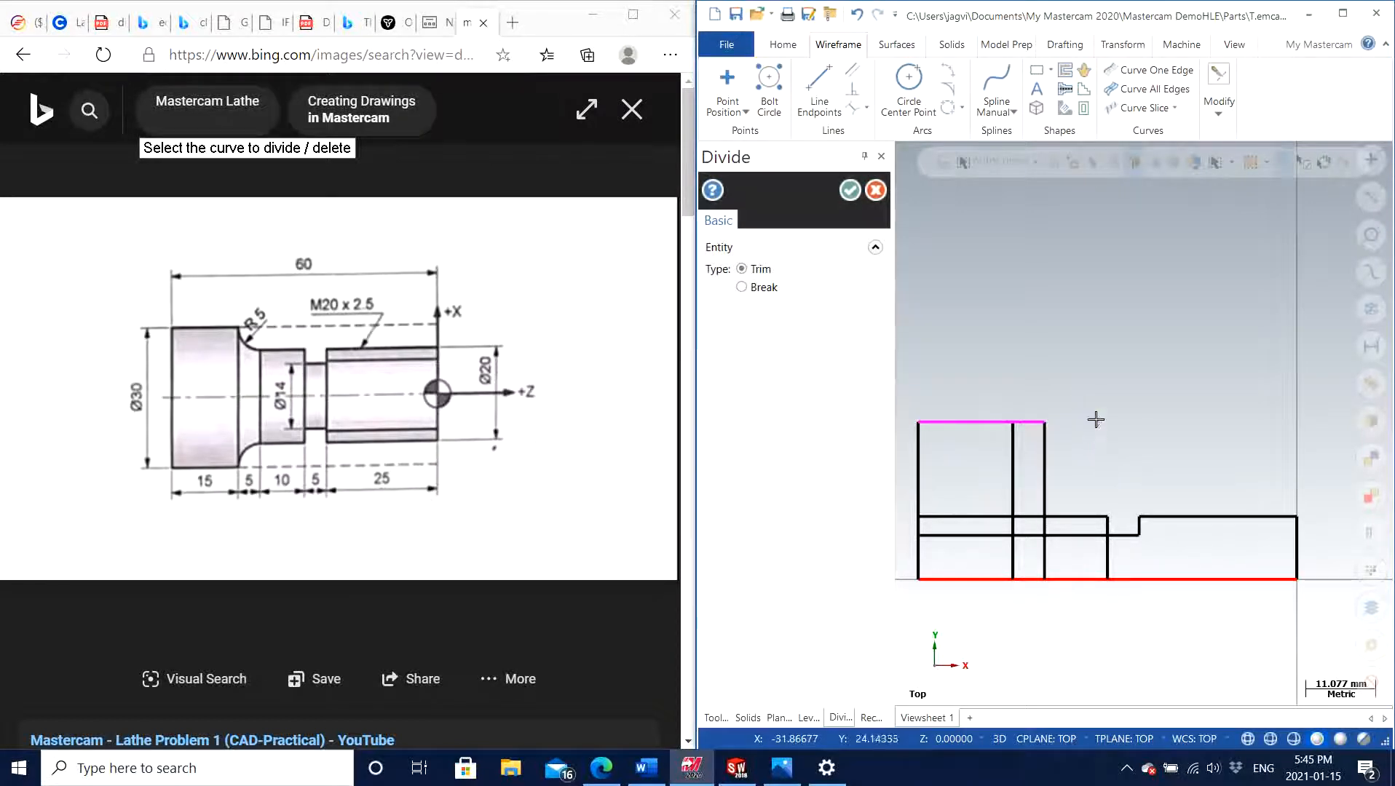
pyautogui.click(1108, 557)
pyautogui.scroll(-1, 1145, 374)
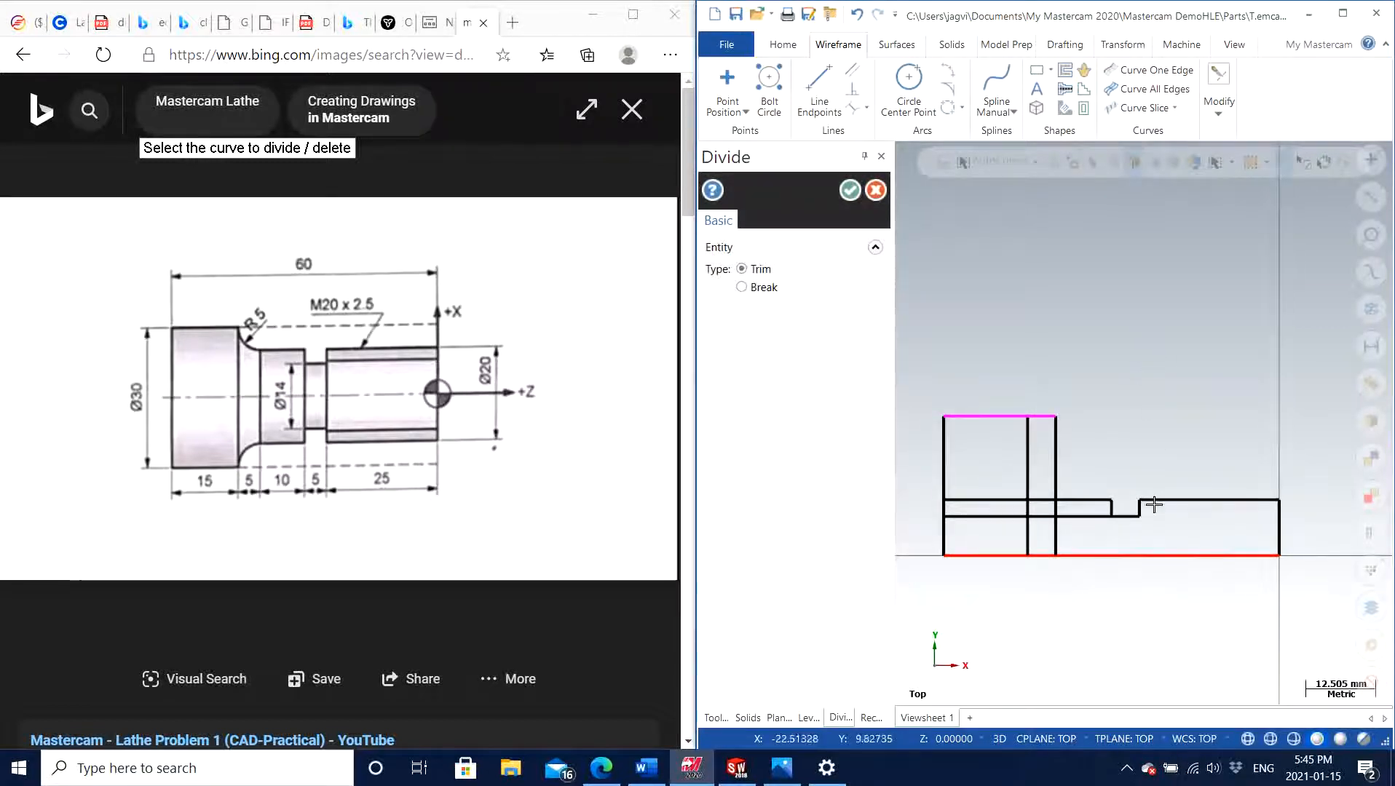
pyautogui.scroll(2, 1154, 505)
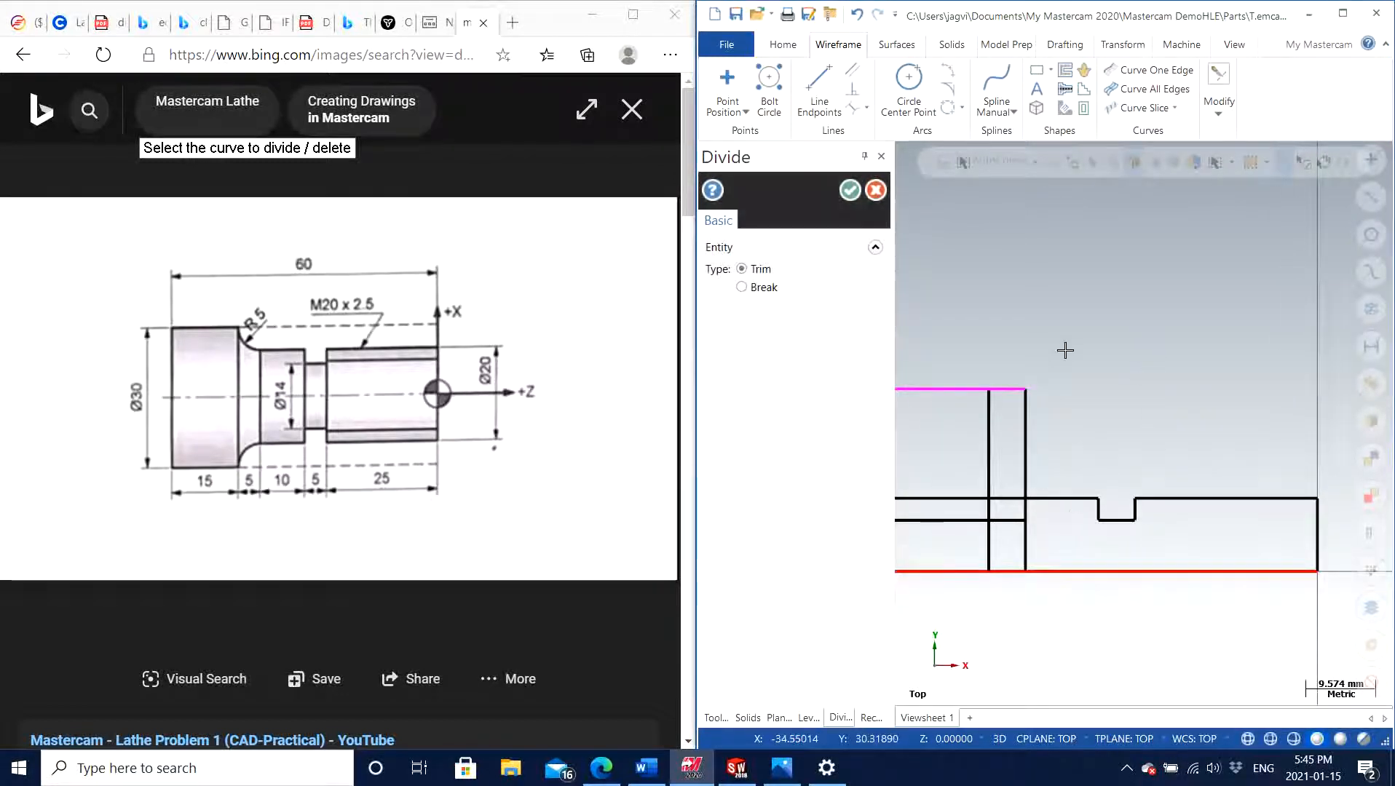
pyautogui.scroll(-1, 1071, 362)
pyautogui.scroll(-1, 1071, 361)
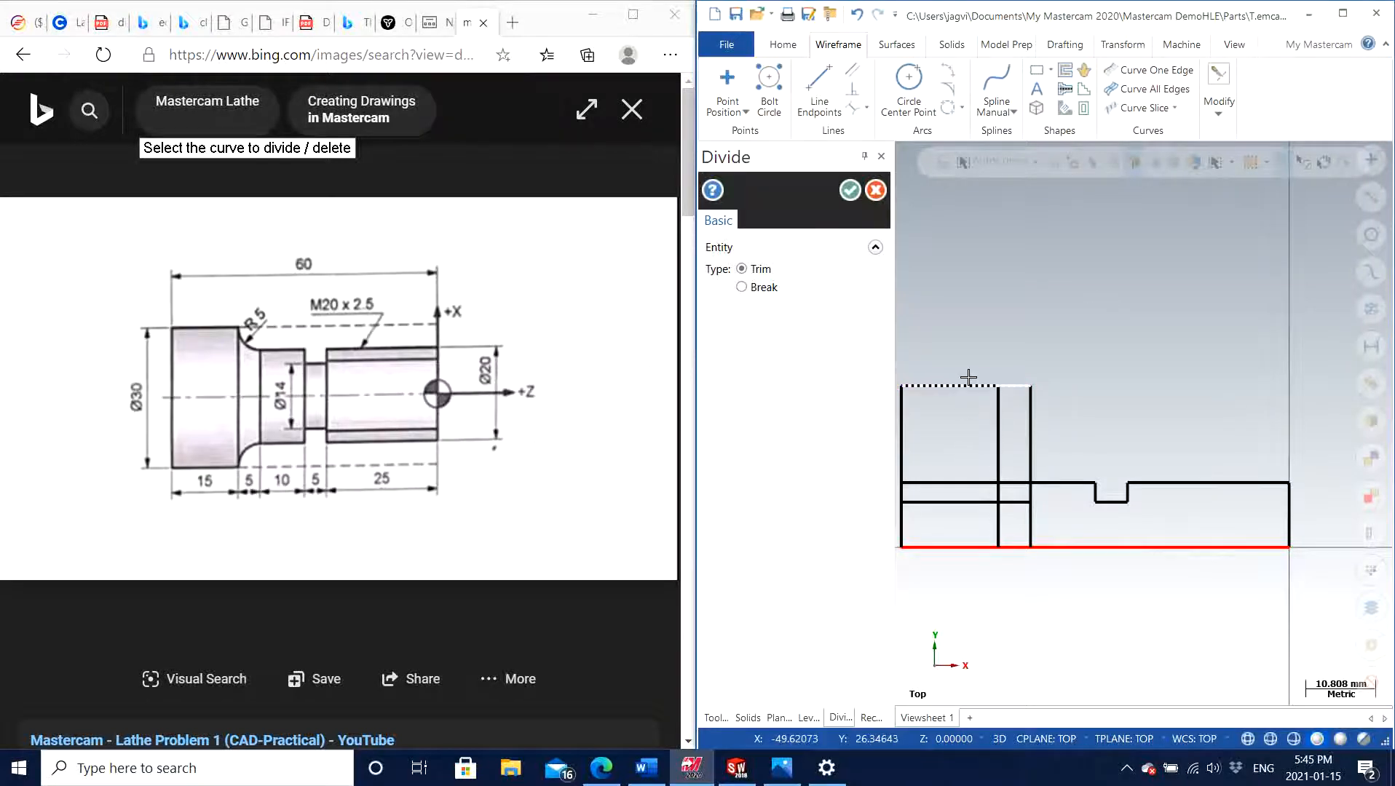
pyautogui.click(851, 192)
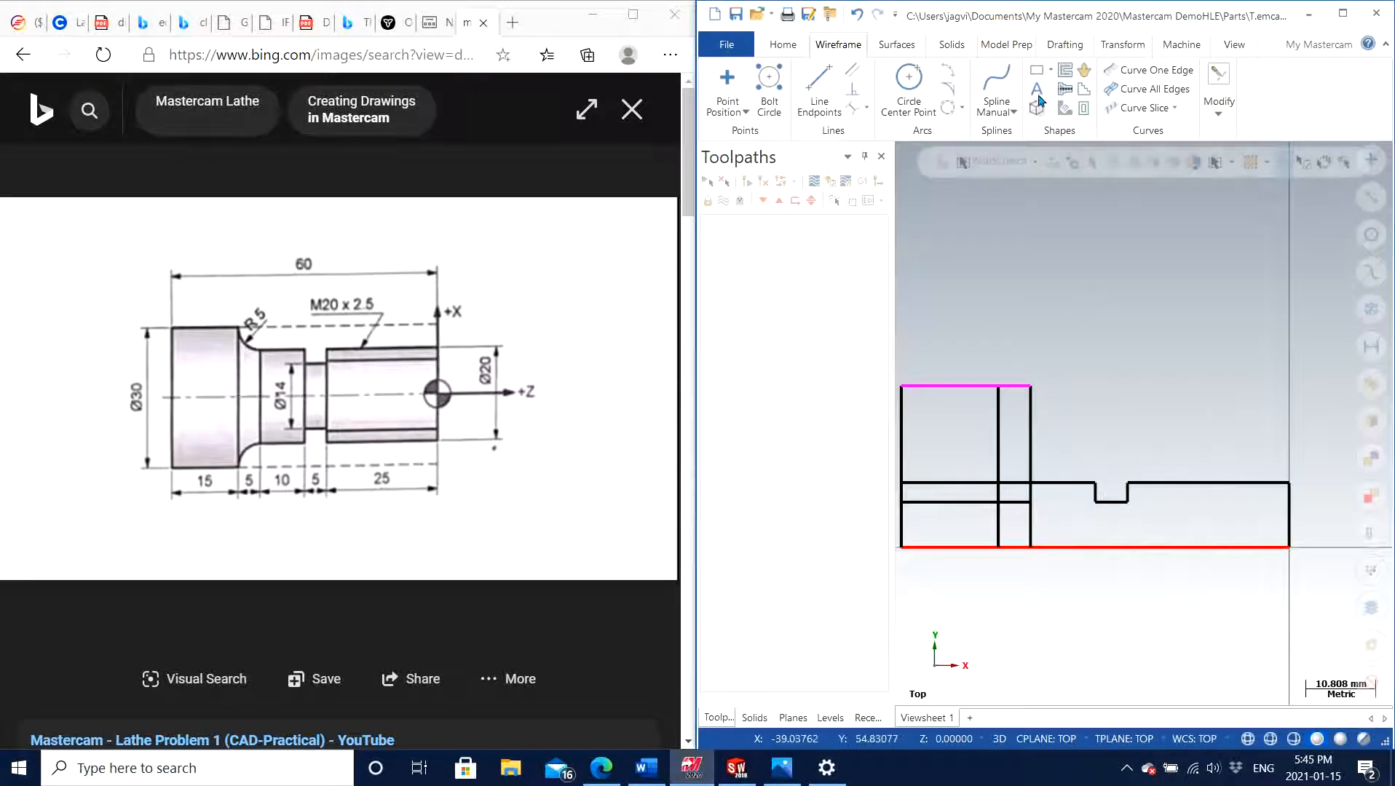
# Check the distance between the uppermost horizontal line and the axis line with Smart Dimension, leaving without placing the dimension
pyautogui.click(1061, 45)
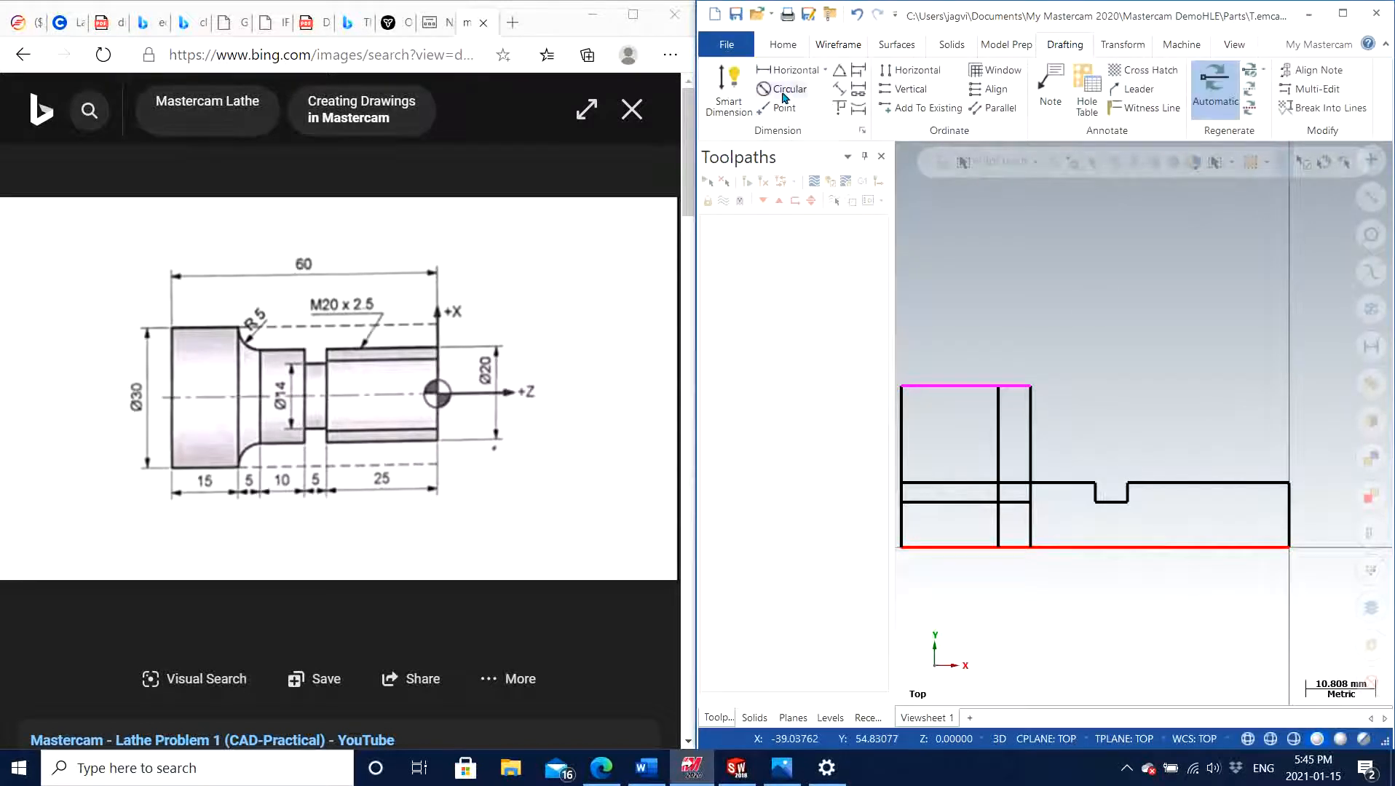
pyautogui.click(724, 91)
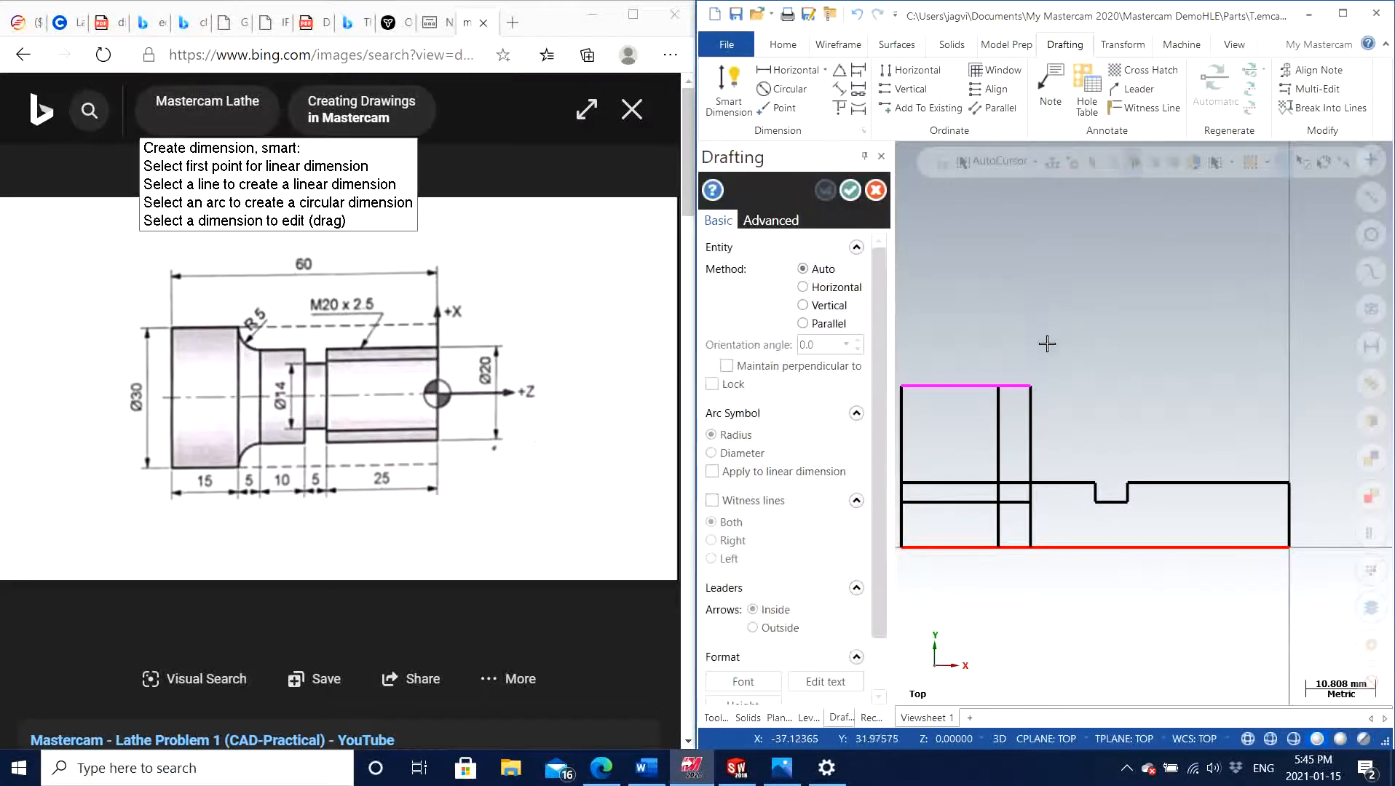
pyautogui.click(961, 387)
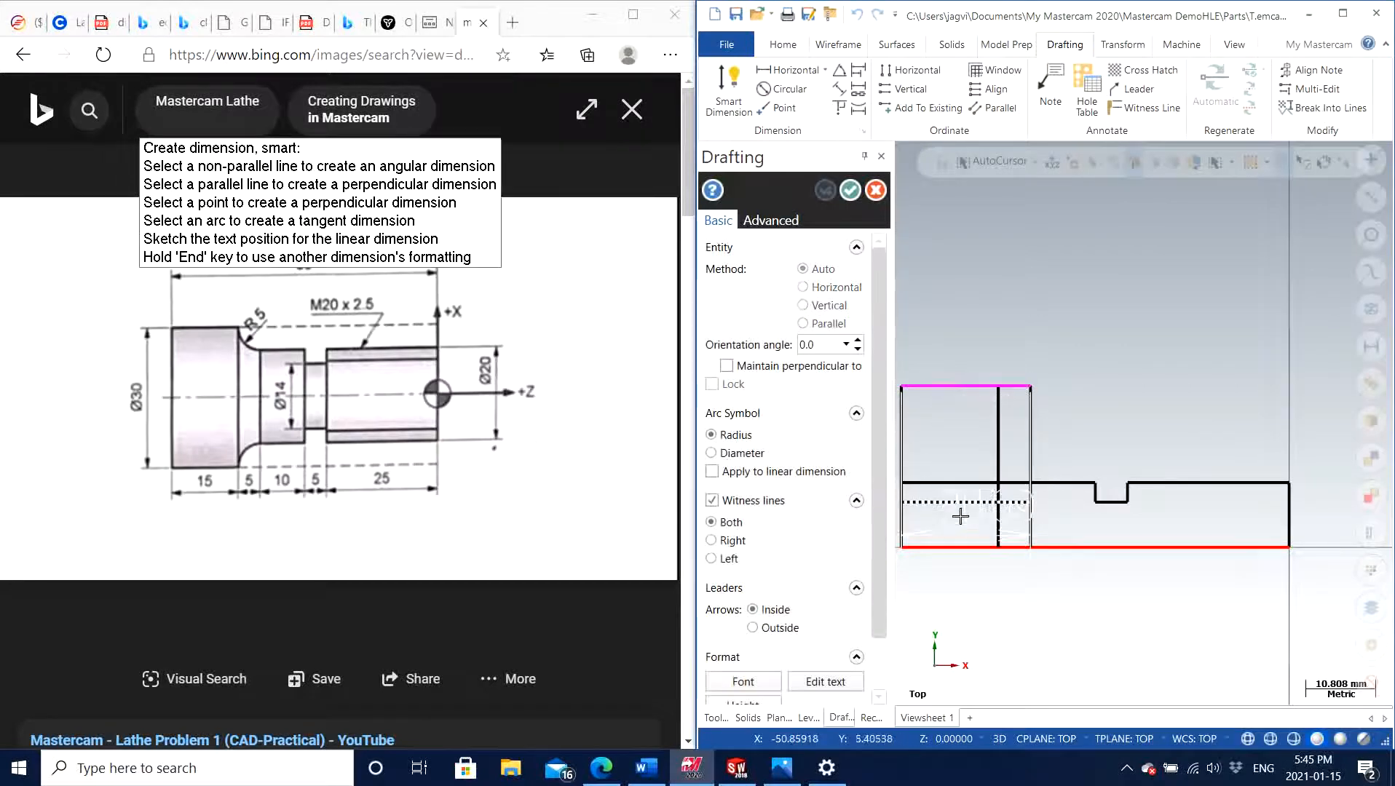
pyautogui.click(959, 543)
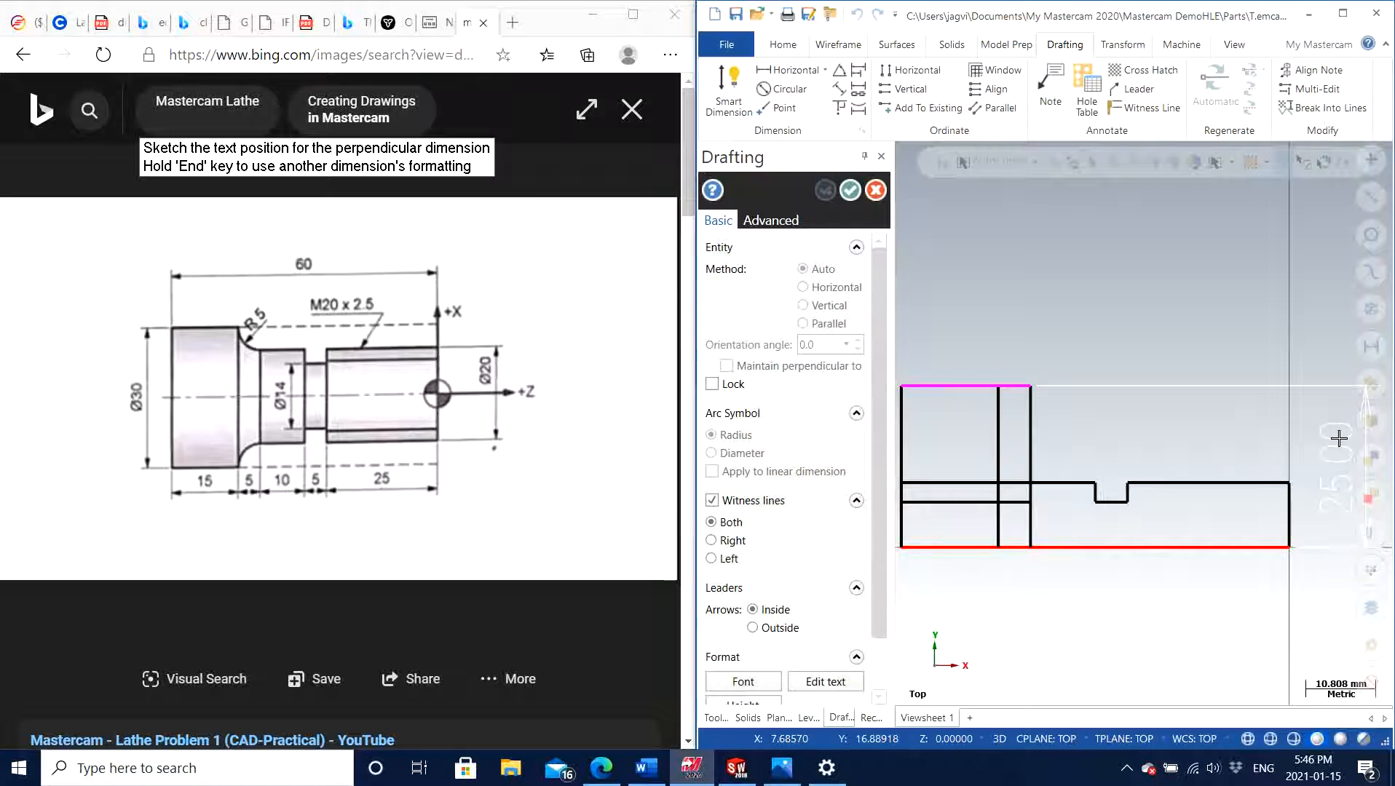
pyautogui.press('Escape')
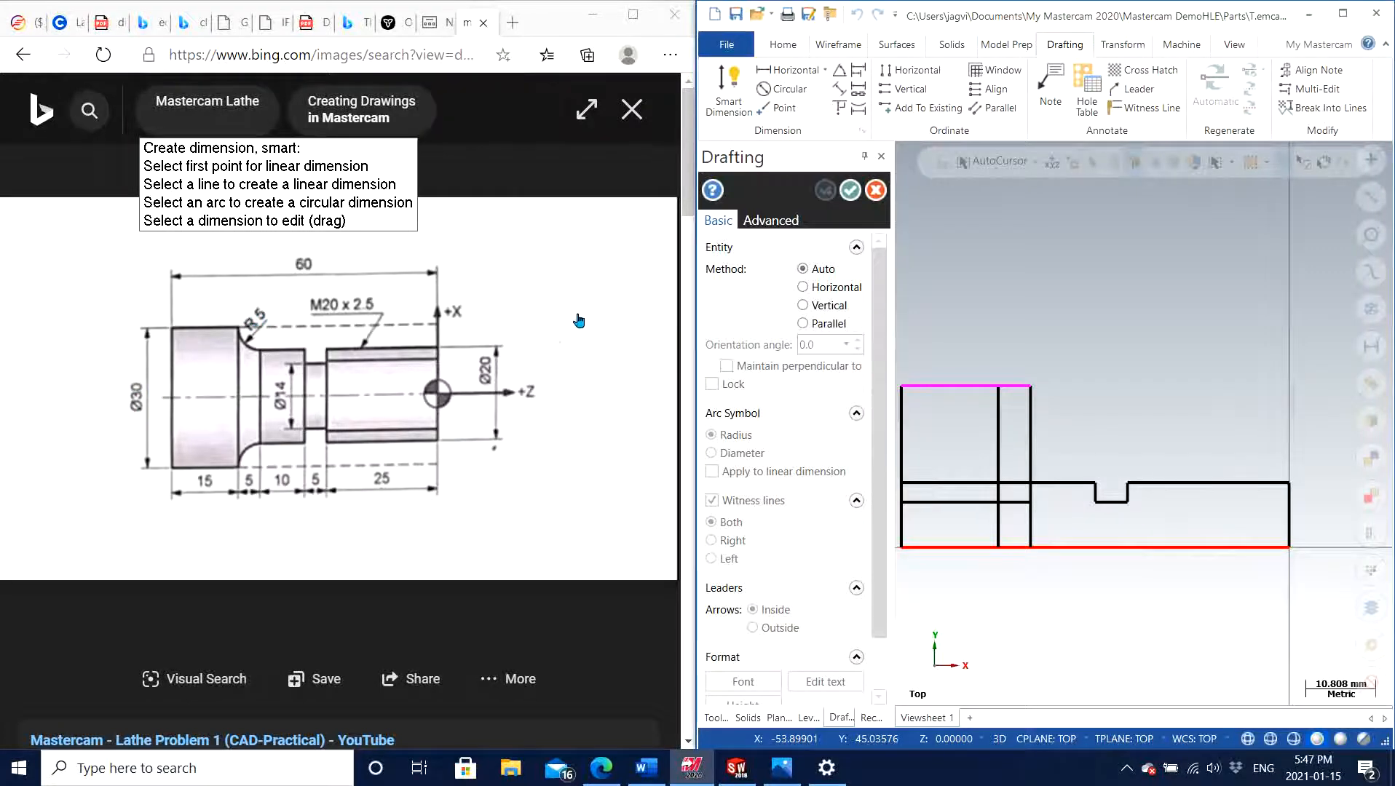
pyautogui.click(940, 386)
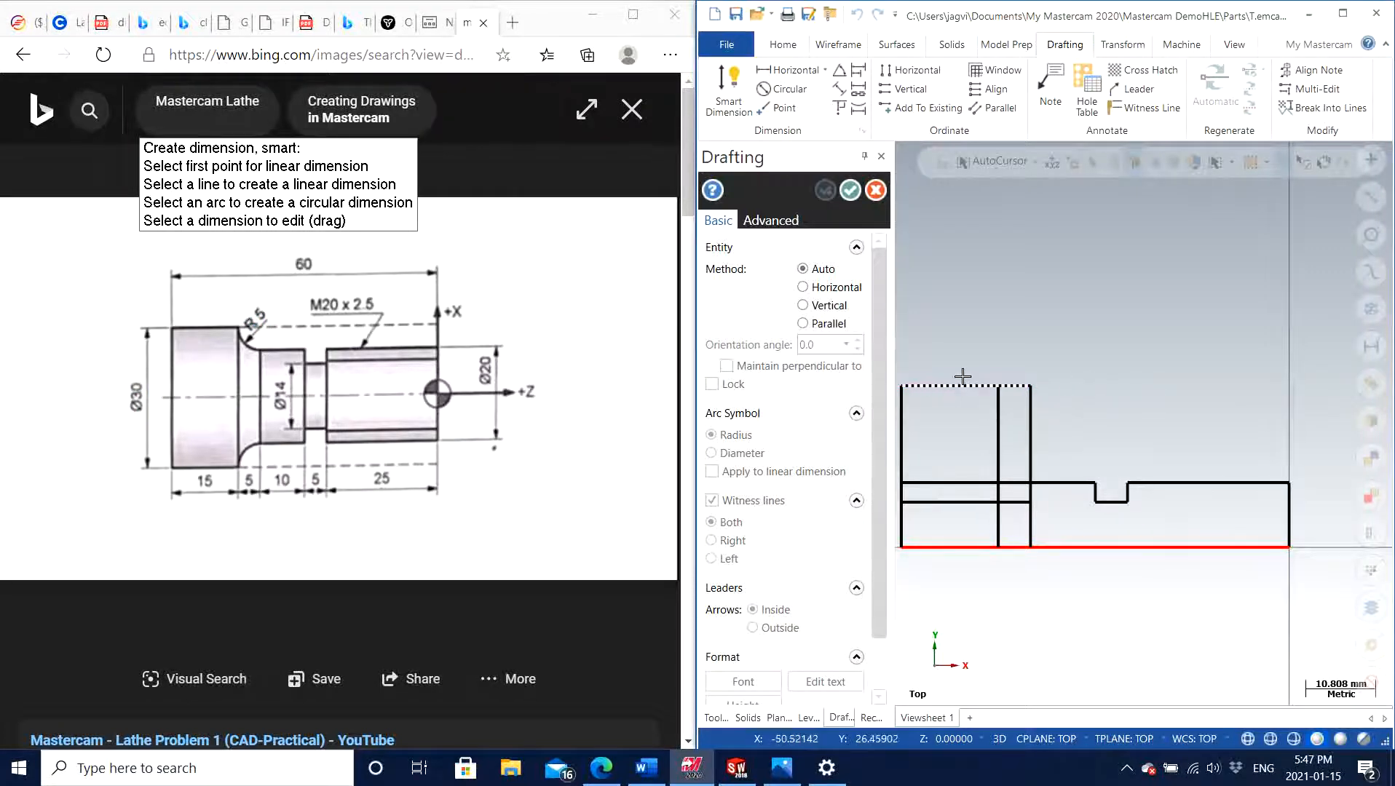
pyautogui.press('Escape')
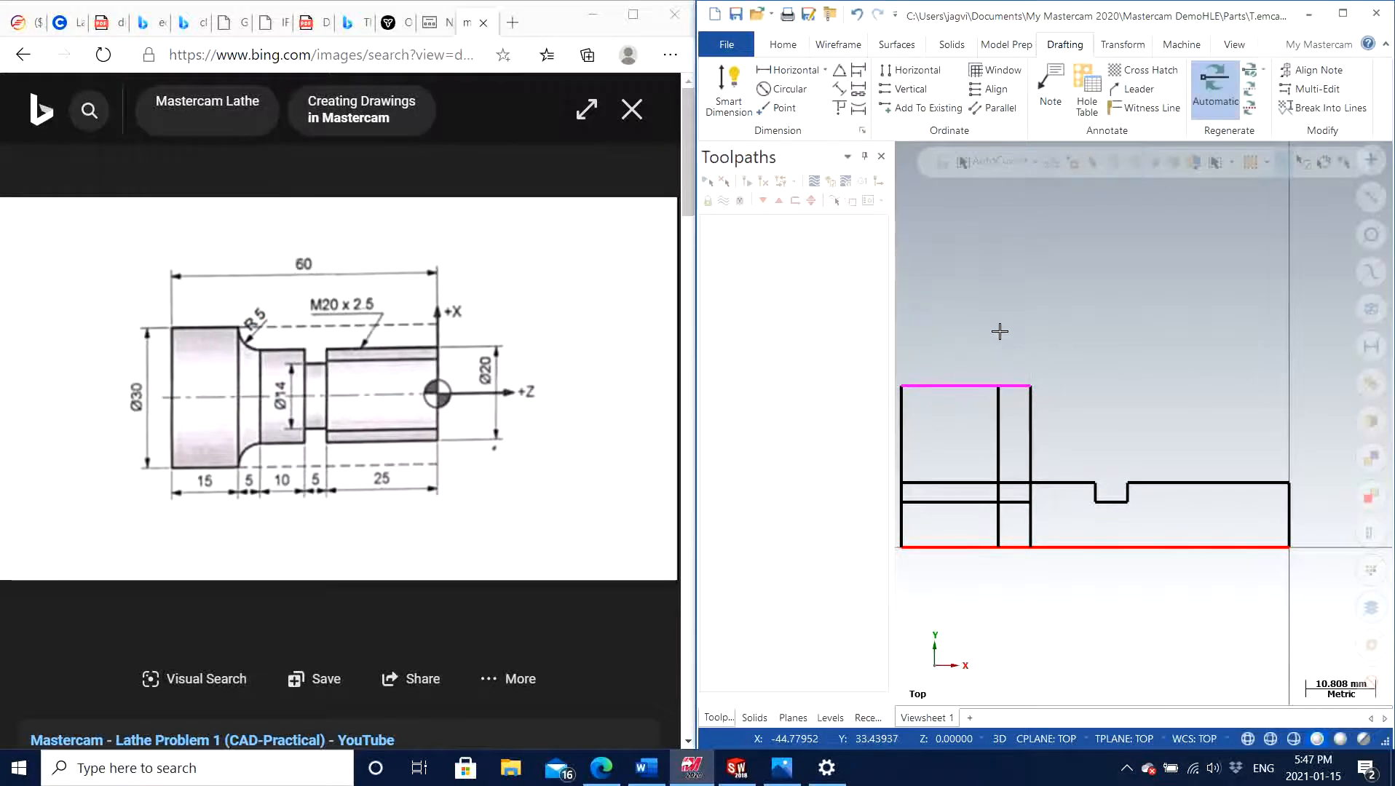
# Delete the uppermost horizontal line and offset a copy of the axis line by 15 mm in positive Y
pyautogui.press('Delete')
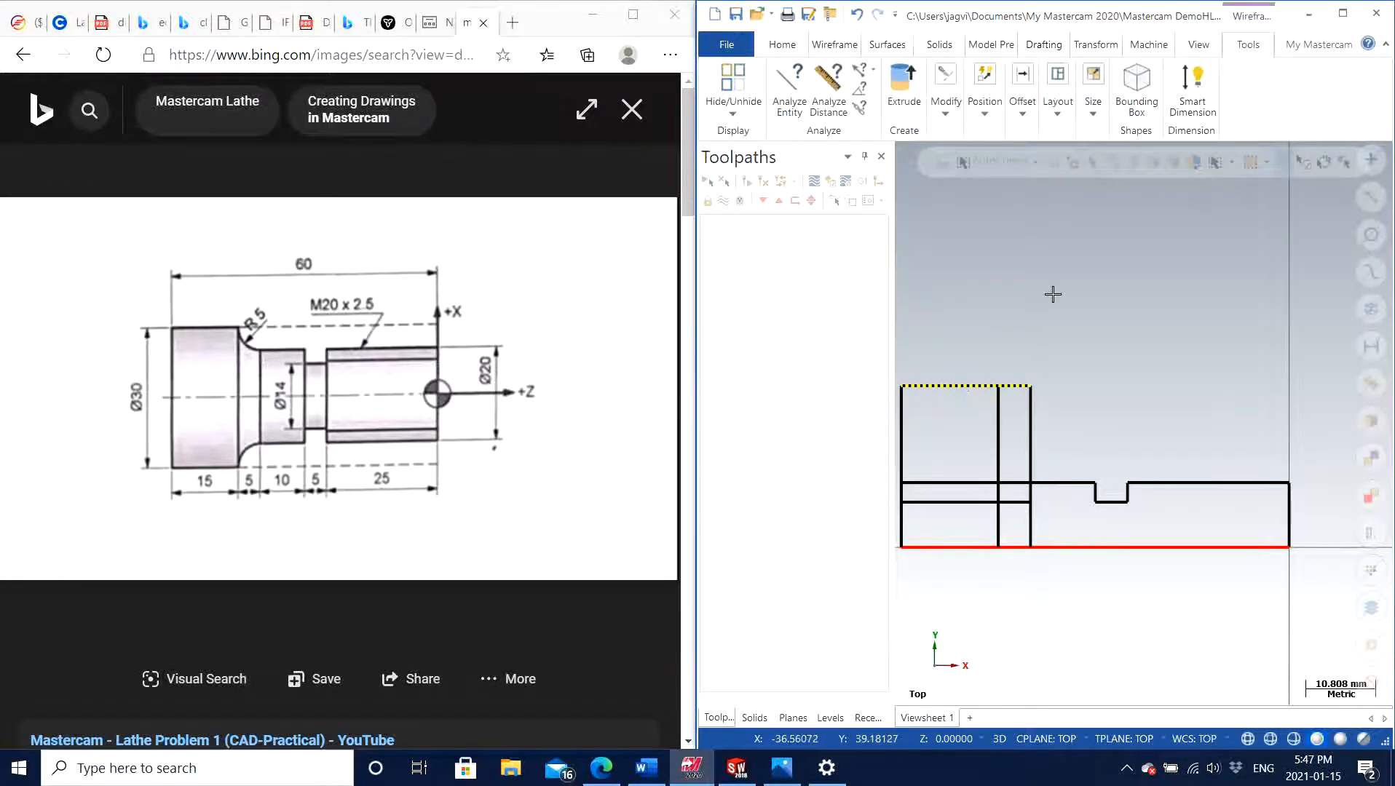
pyautogui.click(848, 47)
pyautogui.click(1218, 98)
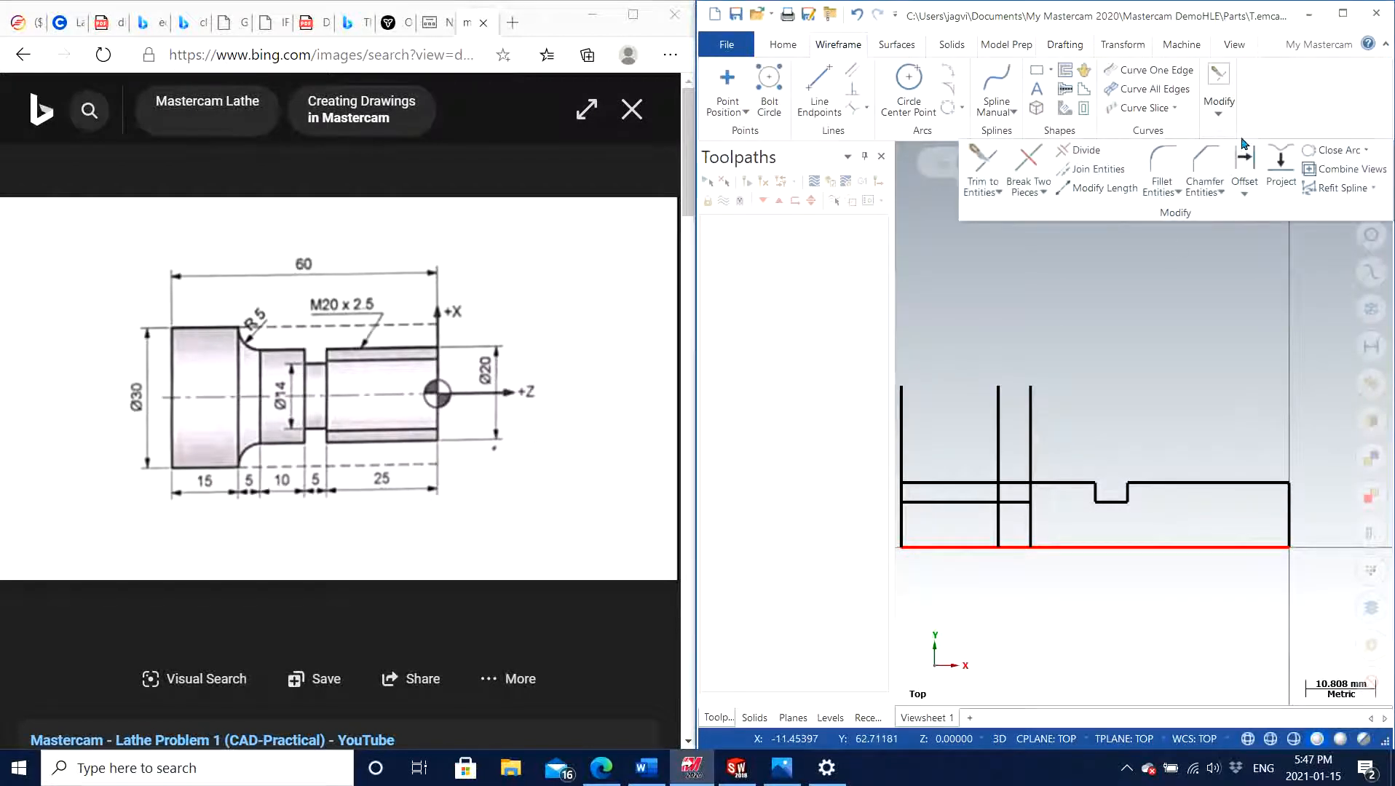
pyautogui.click(1245, 166)
pyautogui.click(1183, 546)
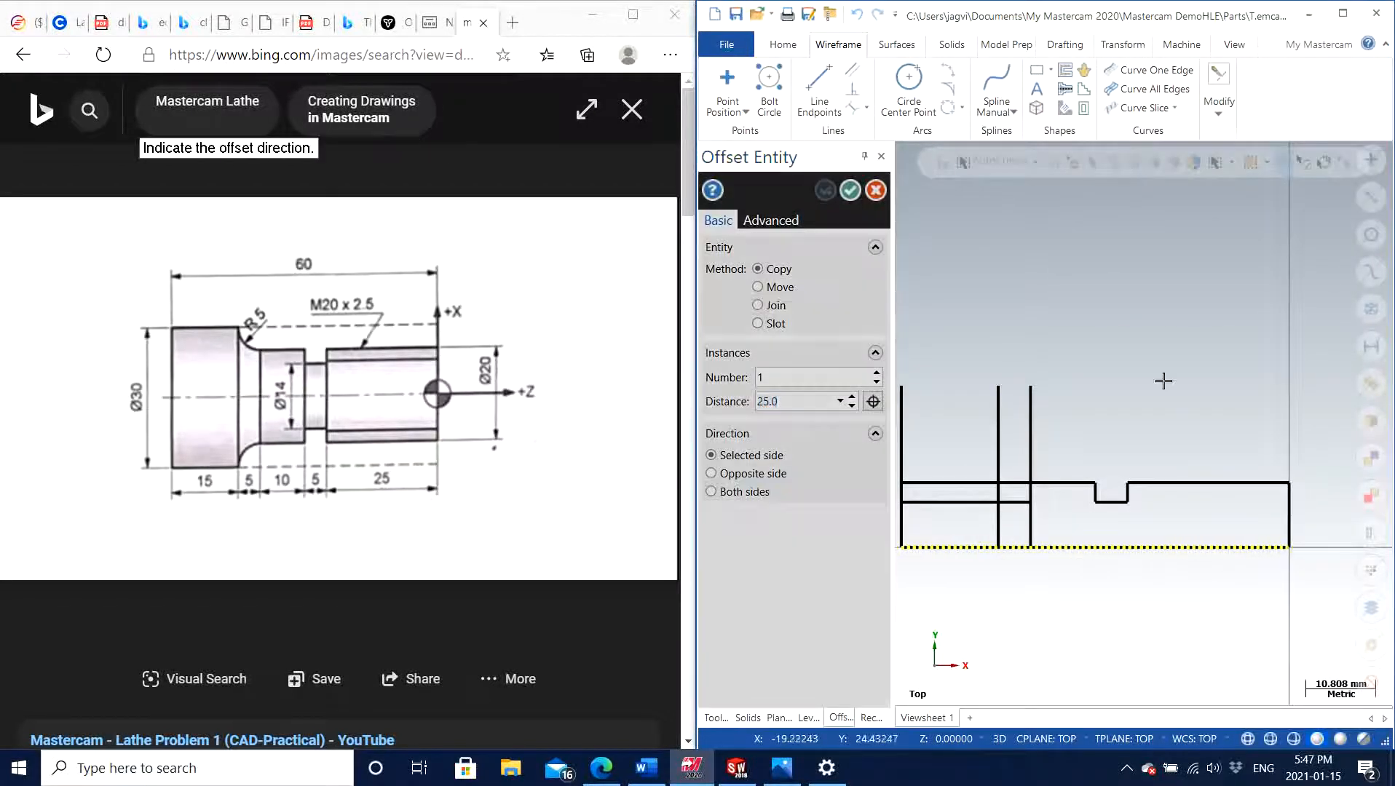
pyautogui.click(1162, 377)
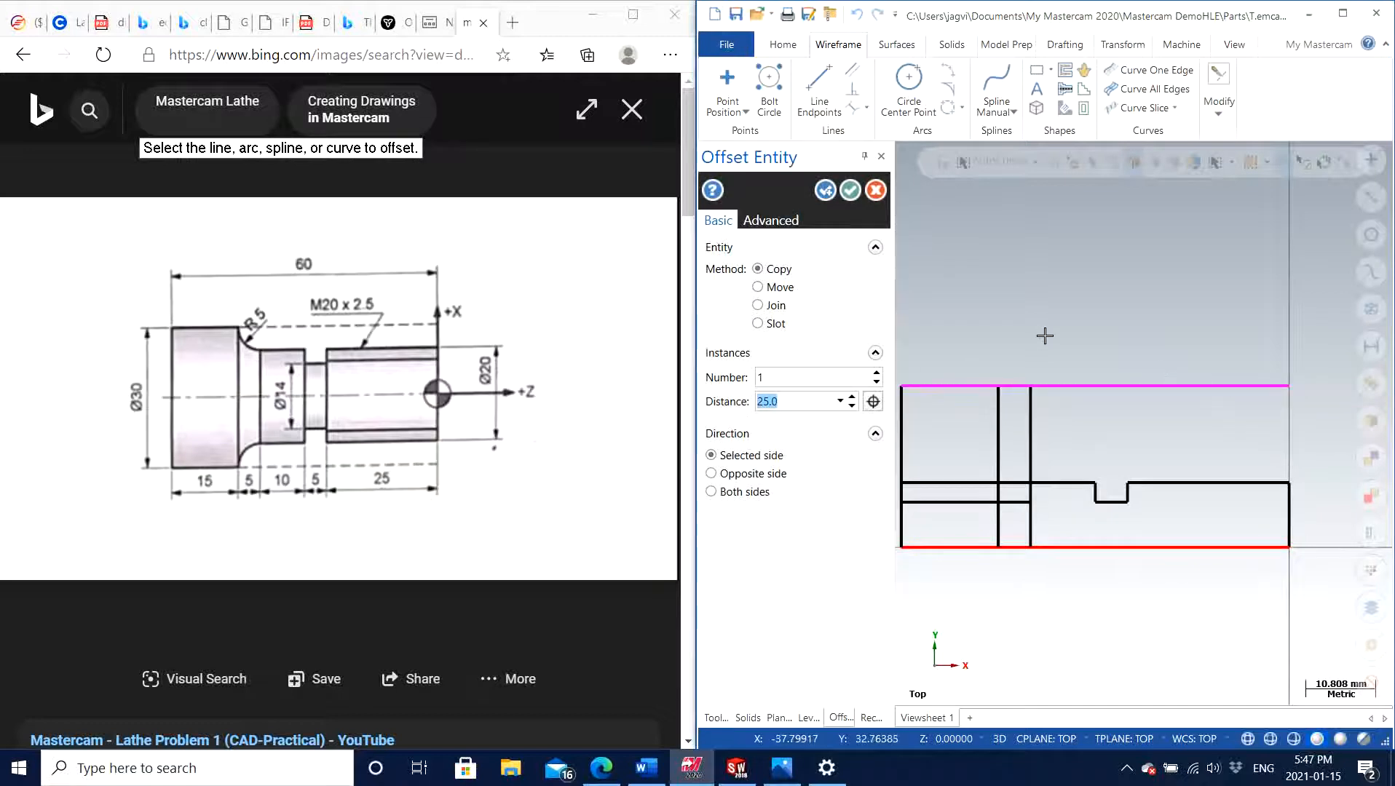
pyautogui.write('2')
pyautogui.press('Return')
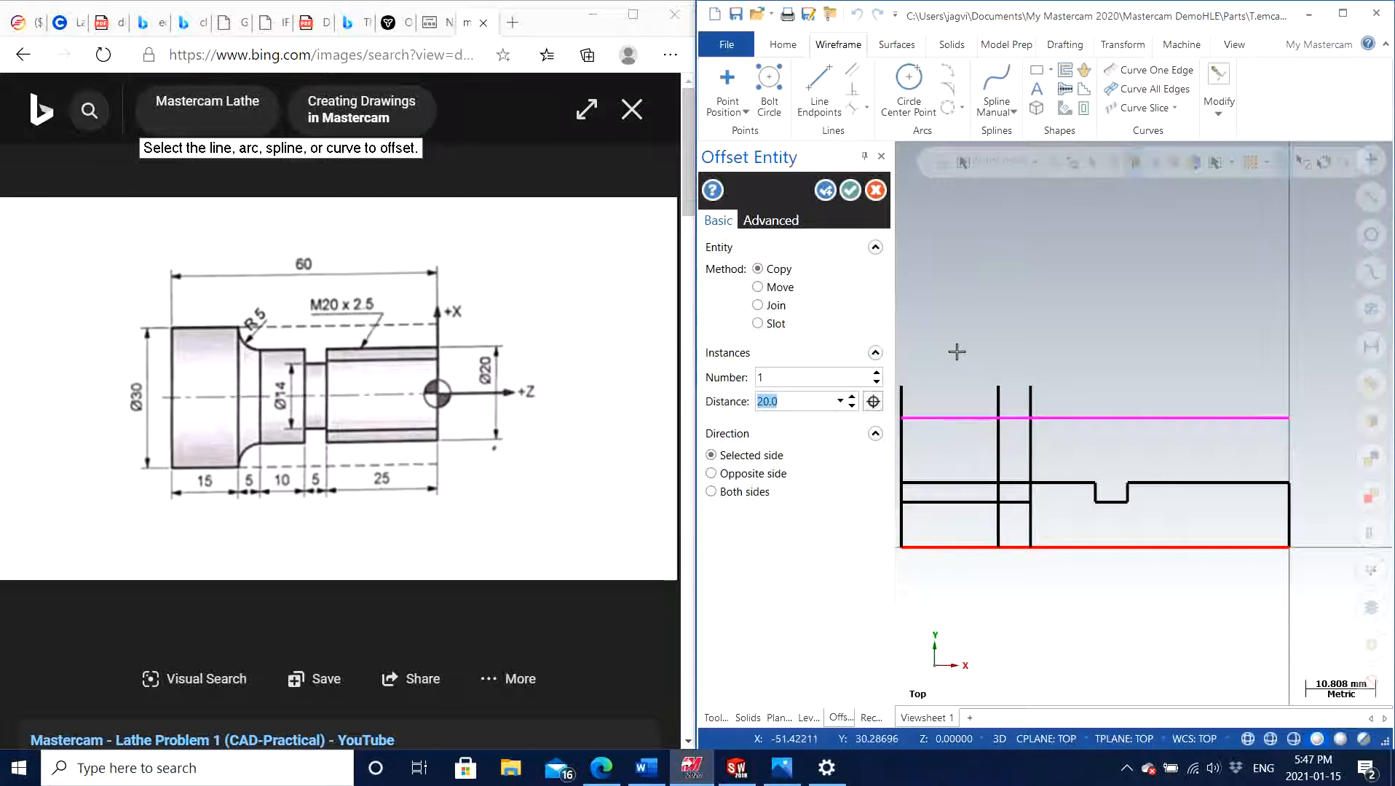
pyautogui.write('15')
pyautogui.press('Return')
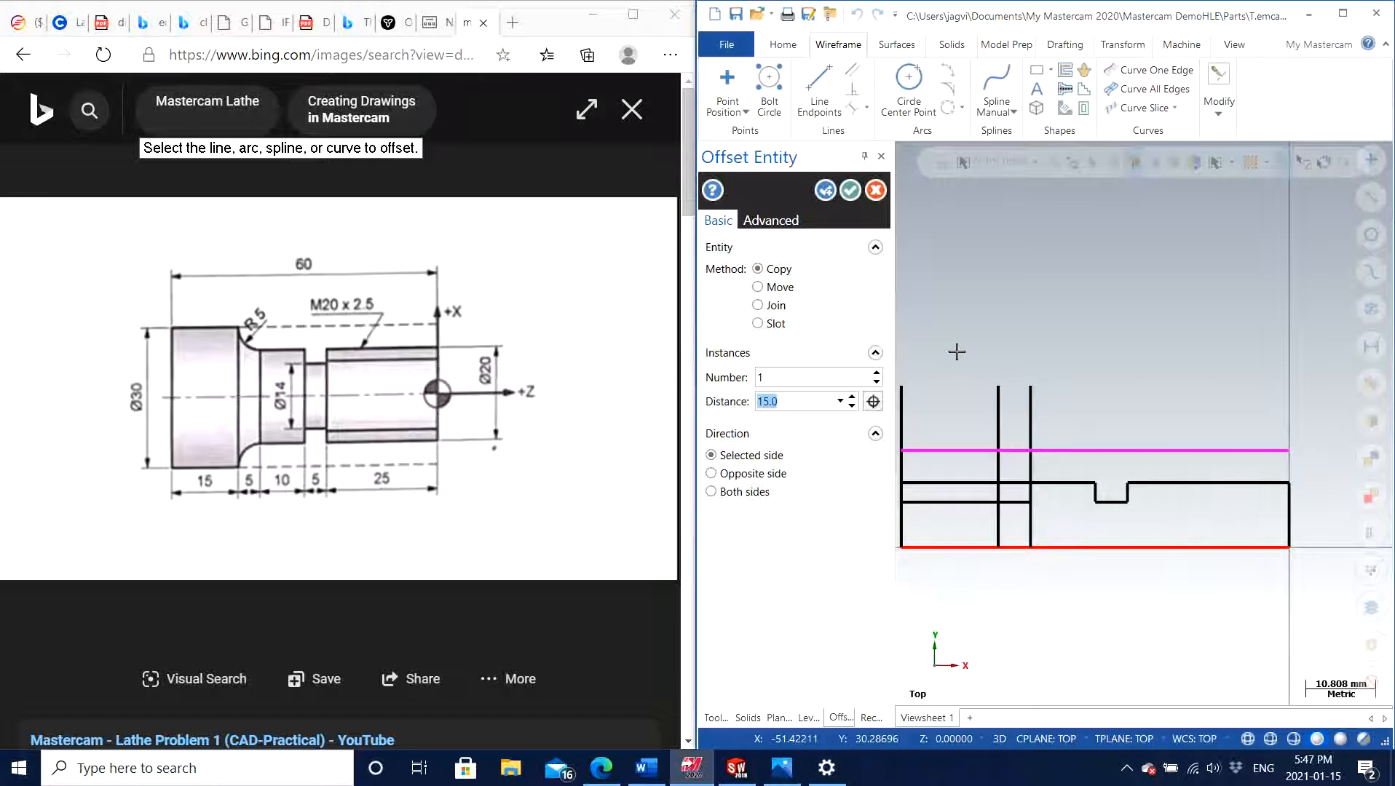
pyautogui.click(850, 190)
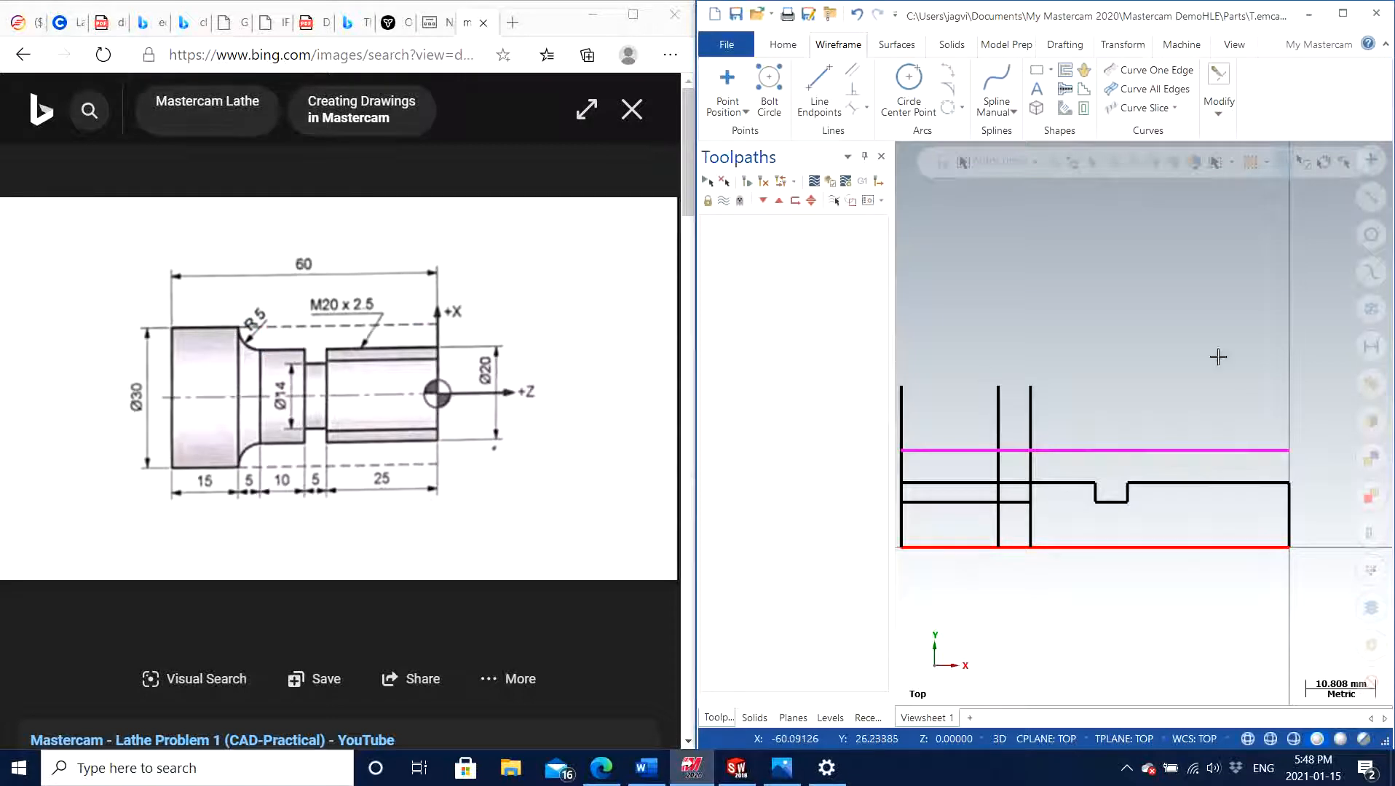
# Use Divide to trim the 15 mm offset line back to the nearest tall vertical and remove the three verticals' portions above it
pyautogui.scroll(-2, 1151, 371)
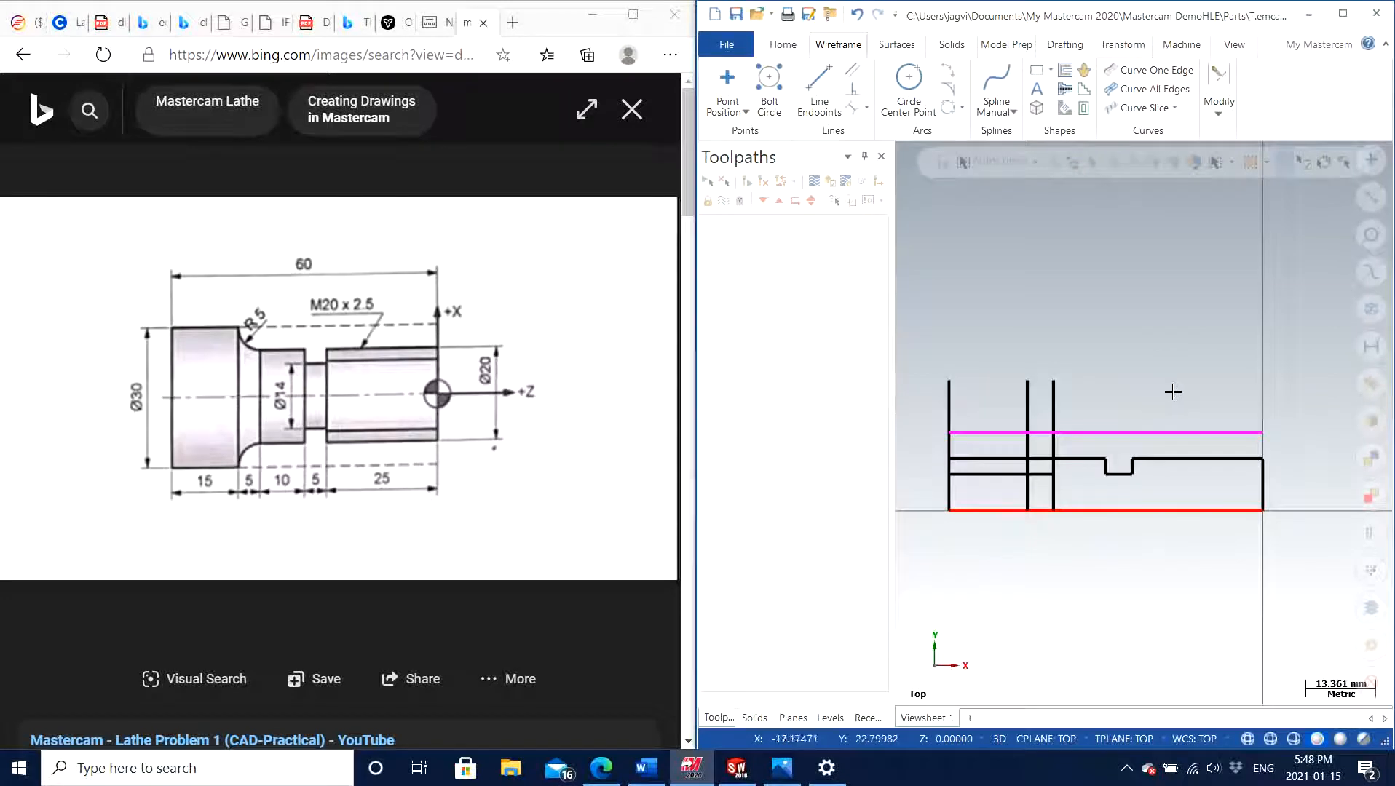
pyautogui.click(1218, 102)
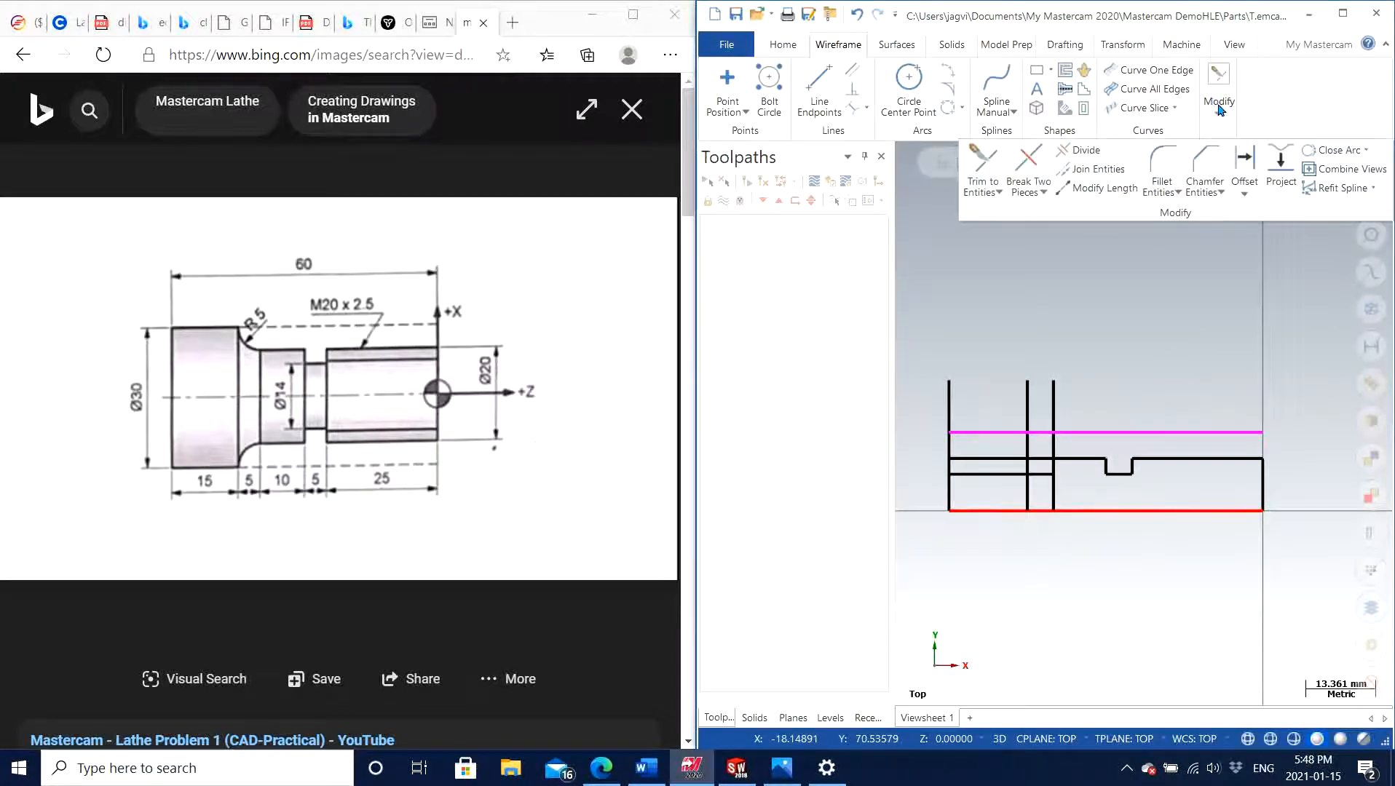
pyautogui.click(1083, 150)
pyautogui.click(1172, 433)
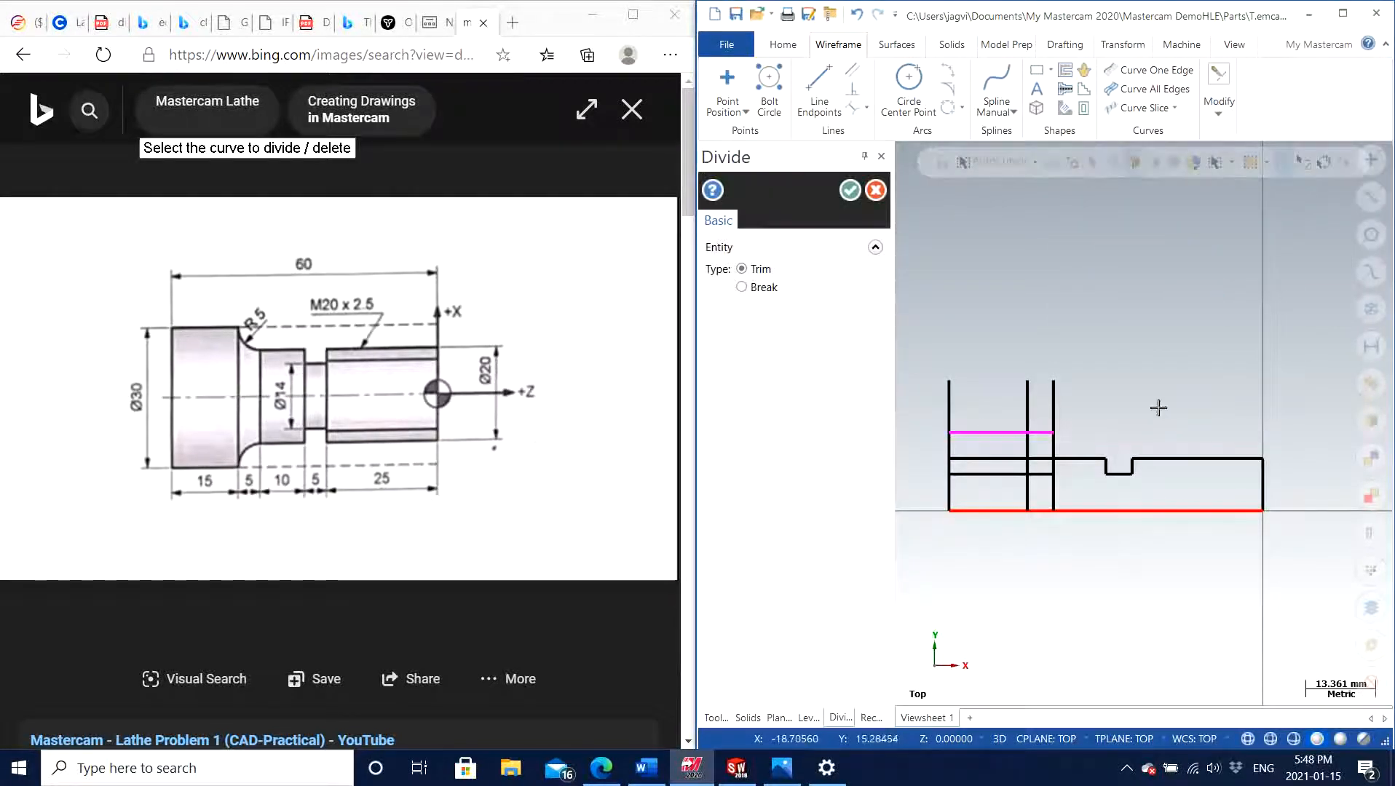
pyautogui.moveTo(1205, 391); pyautogui.dragTo(897, 393)
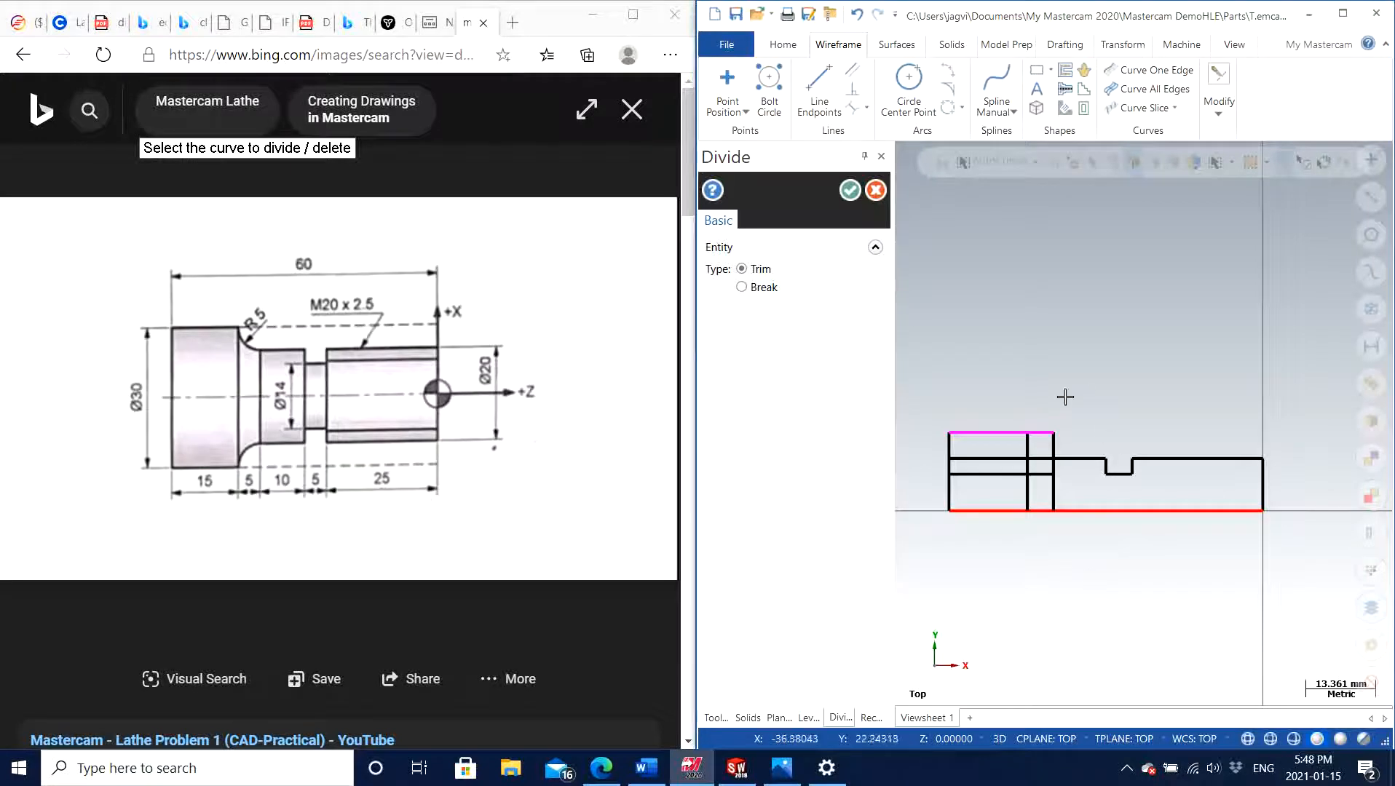
# Trim the 15 mm offset line with Divide back to the vertical that ends the 15 mm long head section
pyautogui.click(1049, 433)
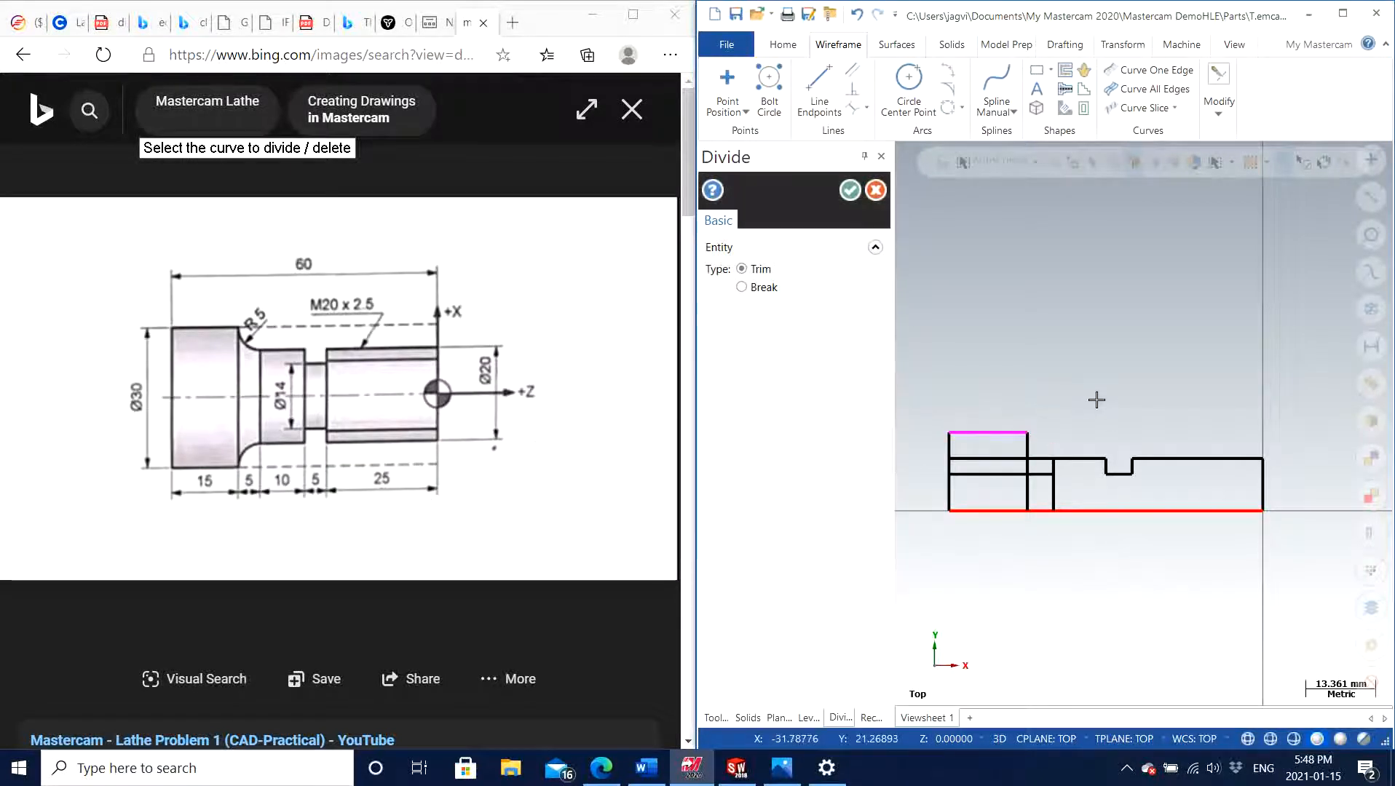
pyautogui.moveTo(1074, 498)
pyautogui.mouseDown()
pyautogui.moveTo(1039, 477)
pyautogui.moveTo(1006, 482)
pyautogui.mouseUp()
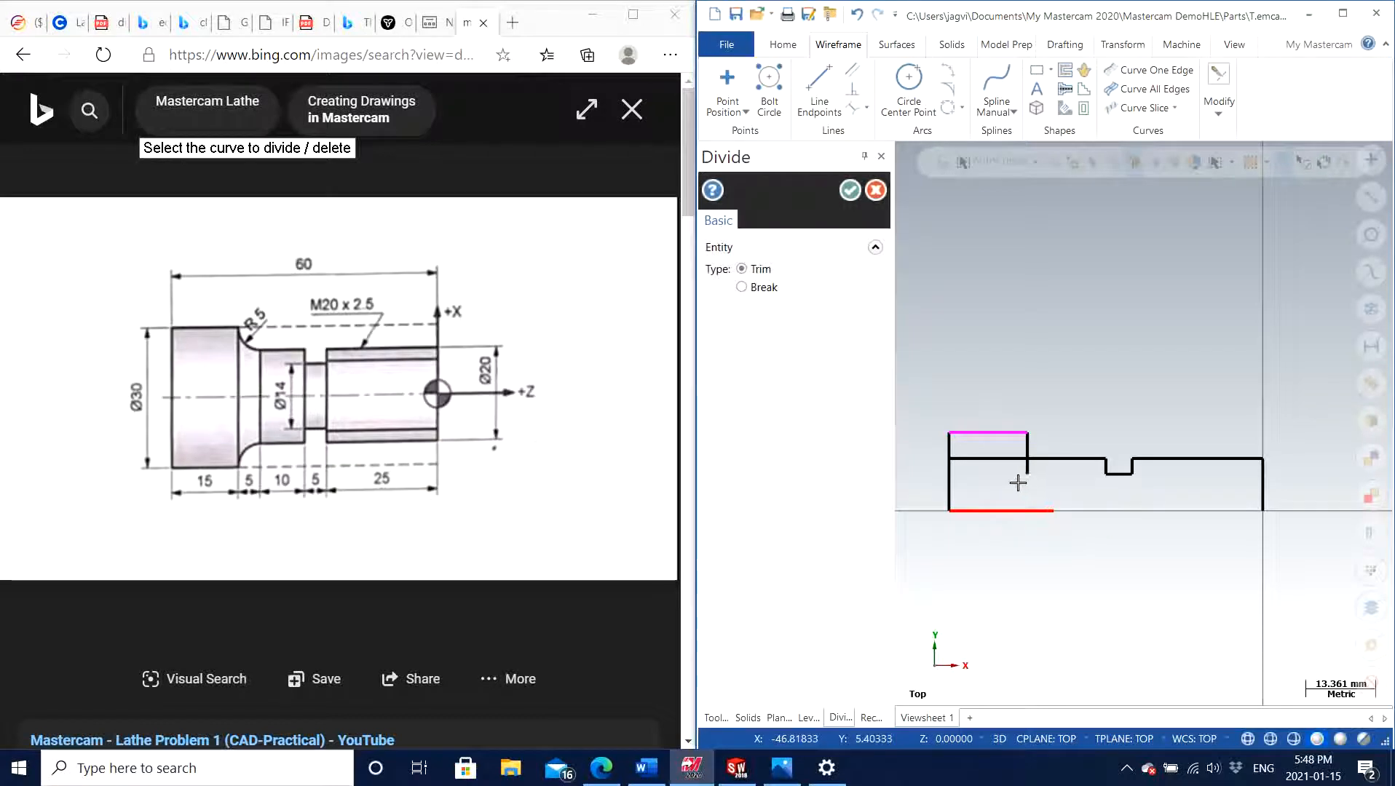
pyautogui.hotkey('ctrl', 'z')
pyautogui.hotkey('ctrl', 'z')
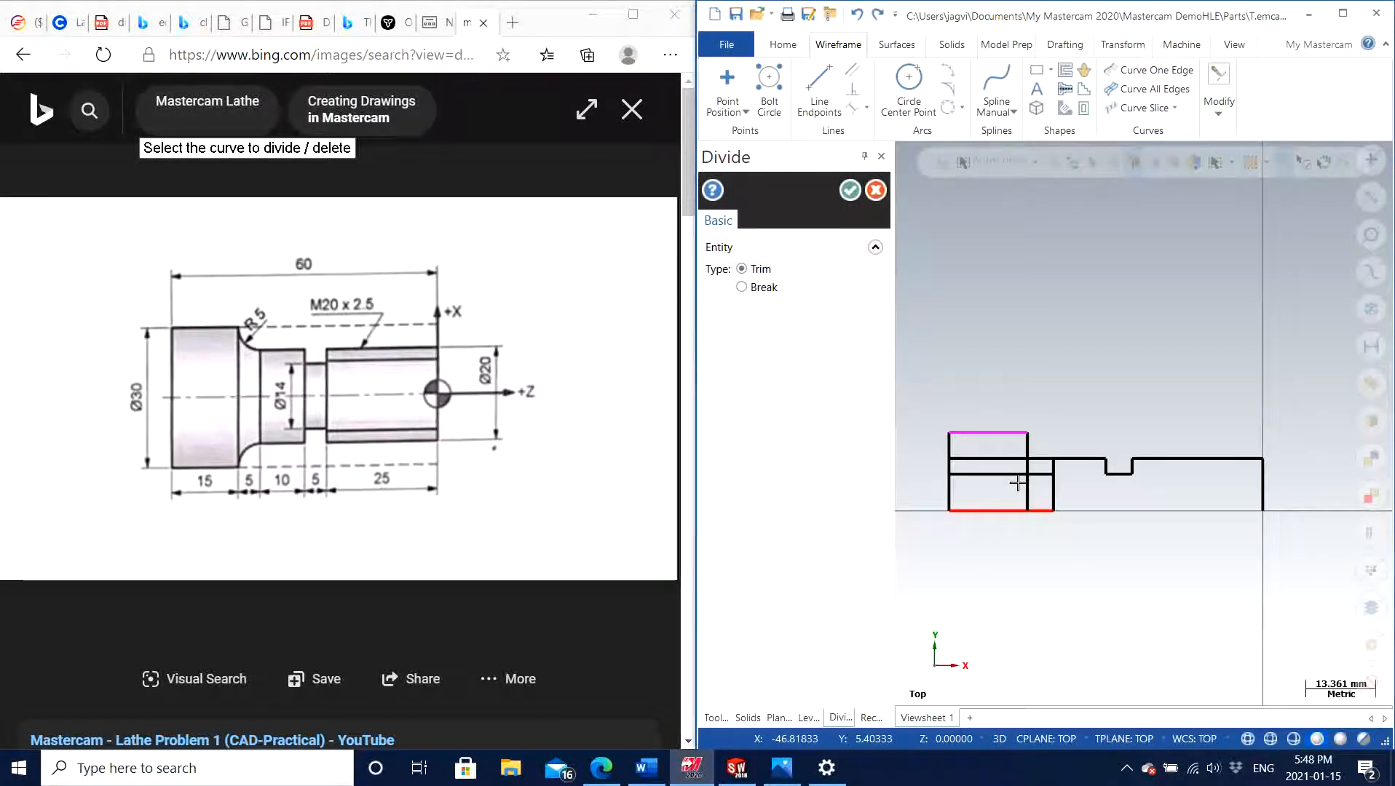
pyautogui.hotkey('ctrl', 'z')
# Trim the leftover inner line segments around the head section and shoulder, keeping the outer profile and the axis line, and finish Divide
pyautogui.scroll(-1, 1074, 502)
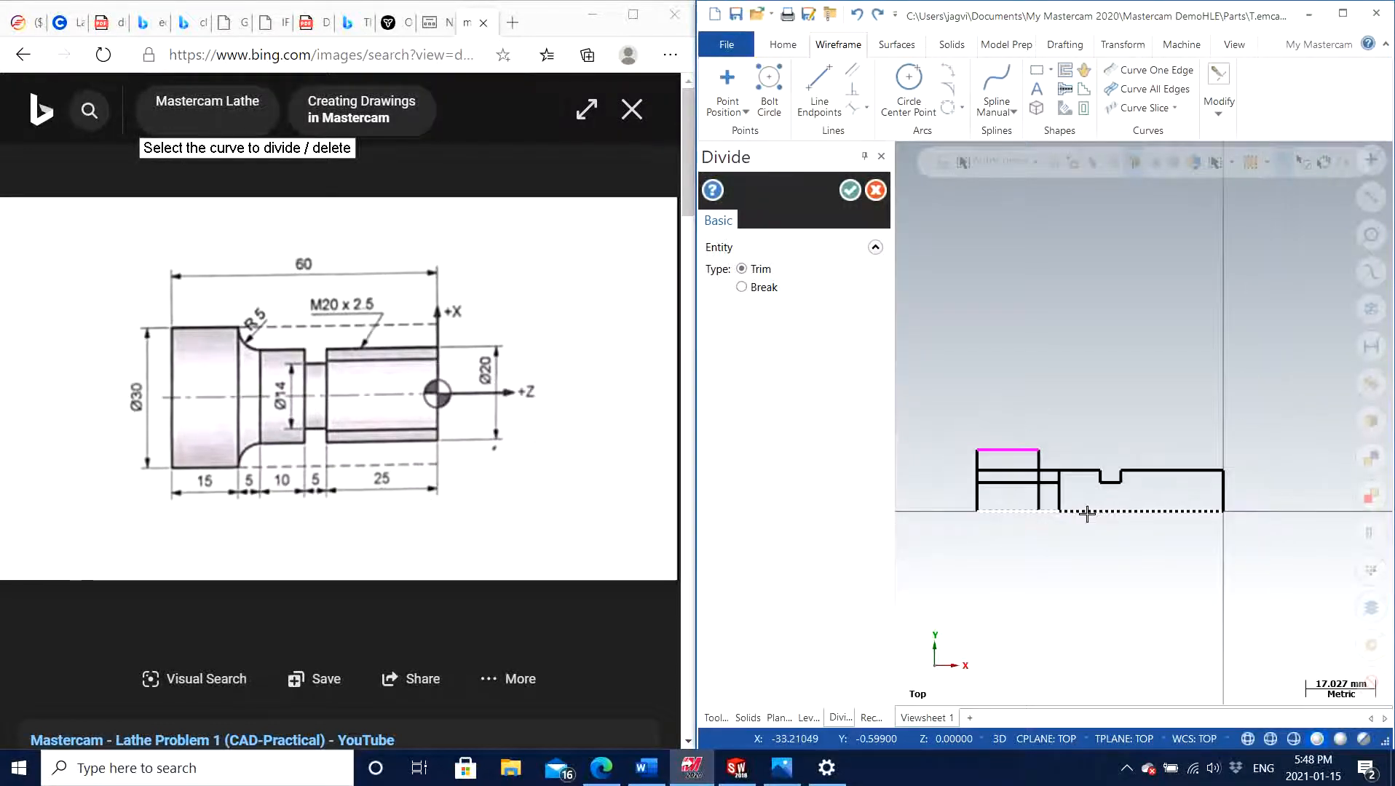
pyautogui.scroll(3, 1088, 517)
pyautogui.moveTo(1073, 471)
pyautogui.mouseDown()
pyautogui.moveTo(973, 471)
pyautogui.moveTo(1030, 447)
pyautogui.moveTo(966, 450)
pyautogui.moveTo(977, 438)
pyautogui.mouseUp()
pyautogui.scroll(-4, 996, 459)
pyautogui.click(849, 191)
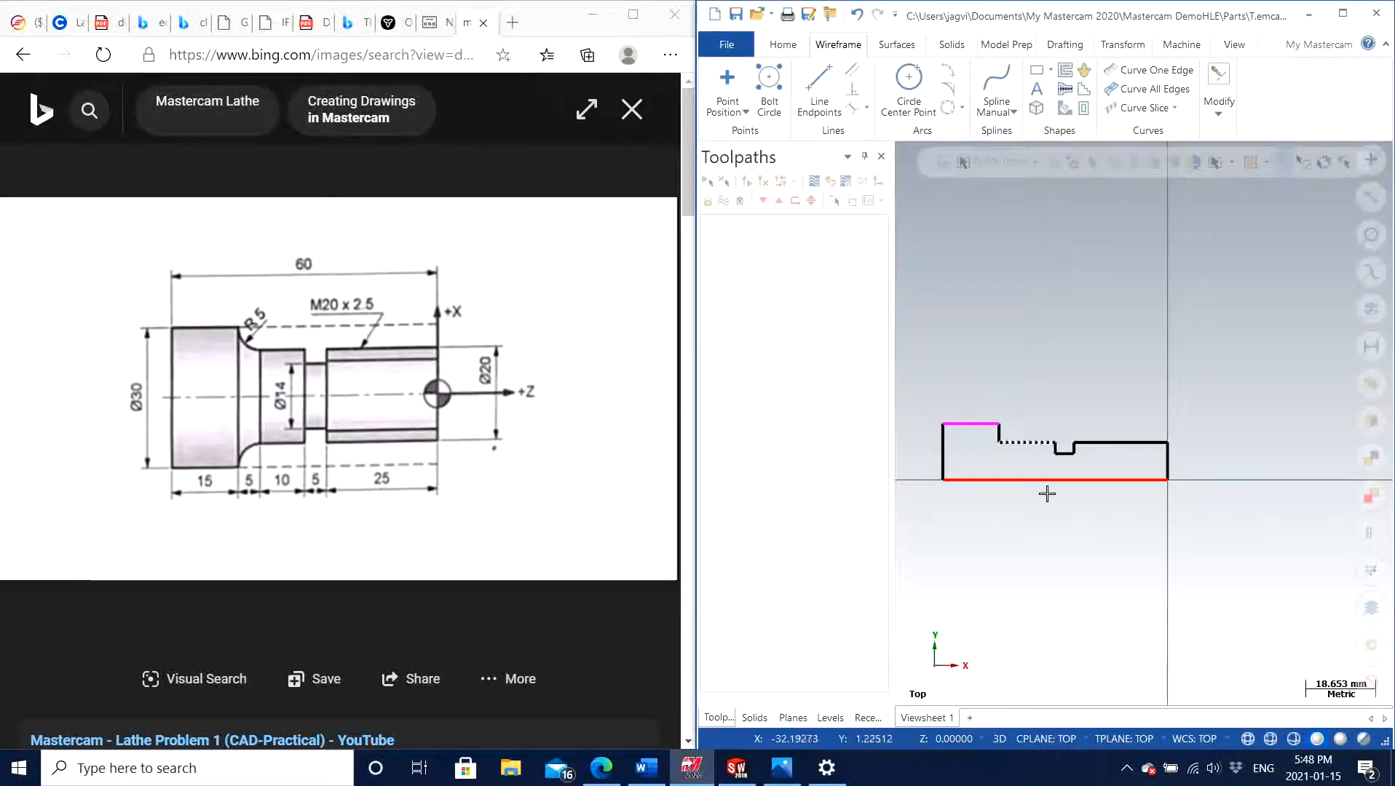
# Fillet the corner between the shoulder vertical and the adjacent horizontal line with a 5 mm radius, trimming the entities
pyautogui.scroll(2, 1046, 487)
pyautogui.scroll(3, 970, 426)
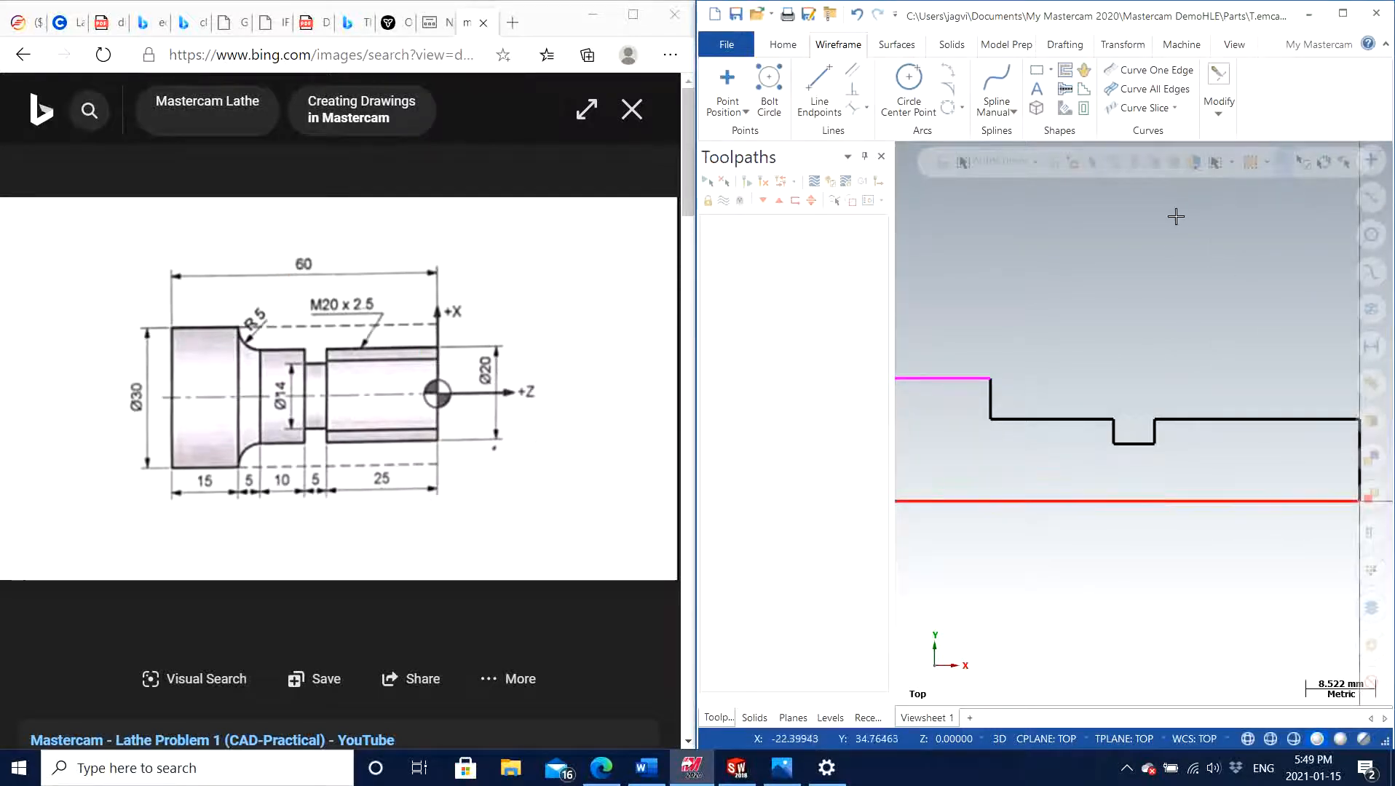
pyautogui.click(1218, 115)
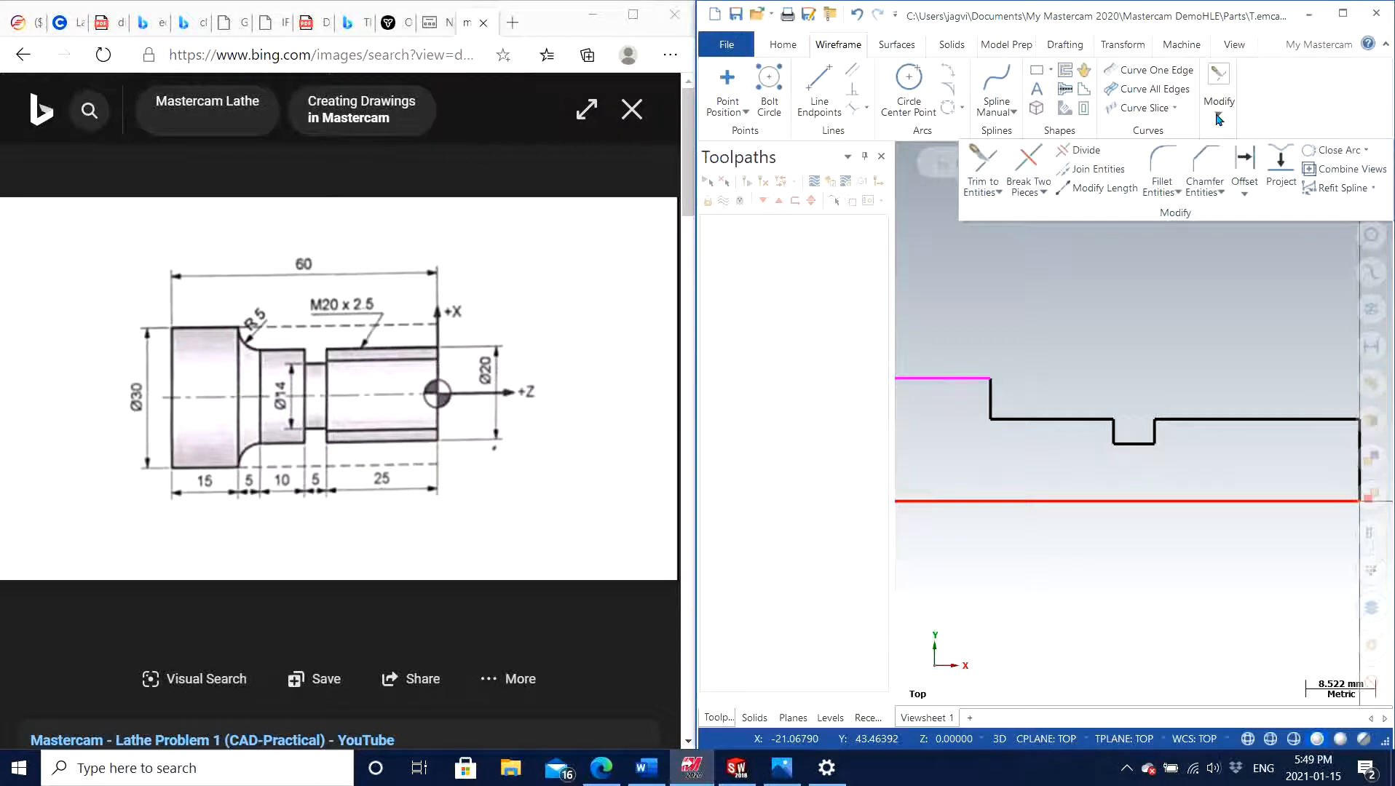
pyautogui.click(1167, 164)
pyautogui.scroll(1, 1053, 398)
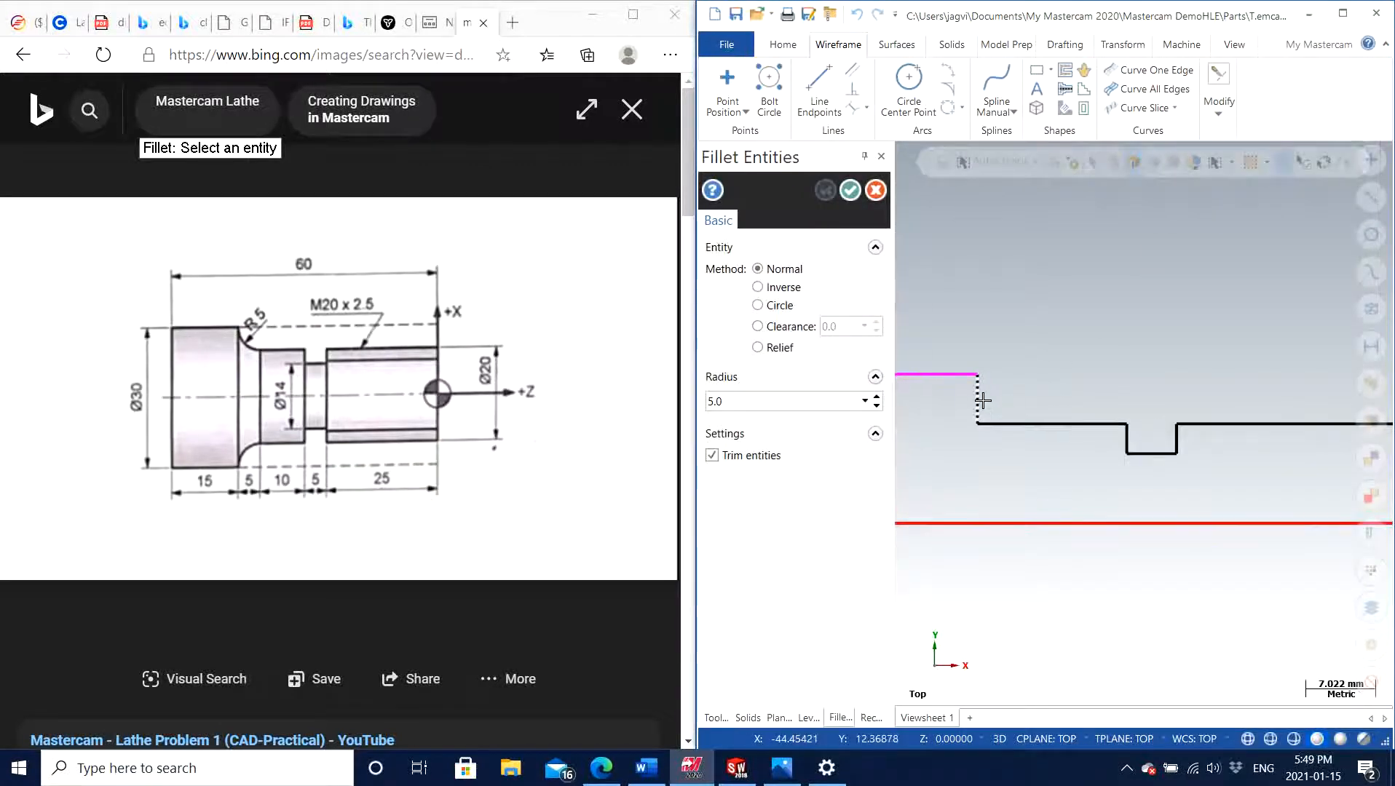
pyautogui.click(978, 399)
pyautogui.click(1012, 424)
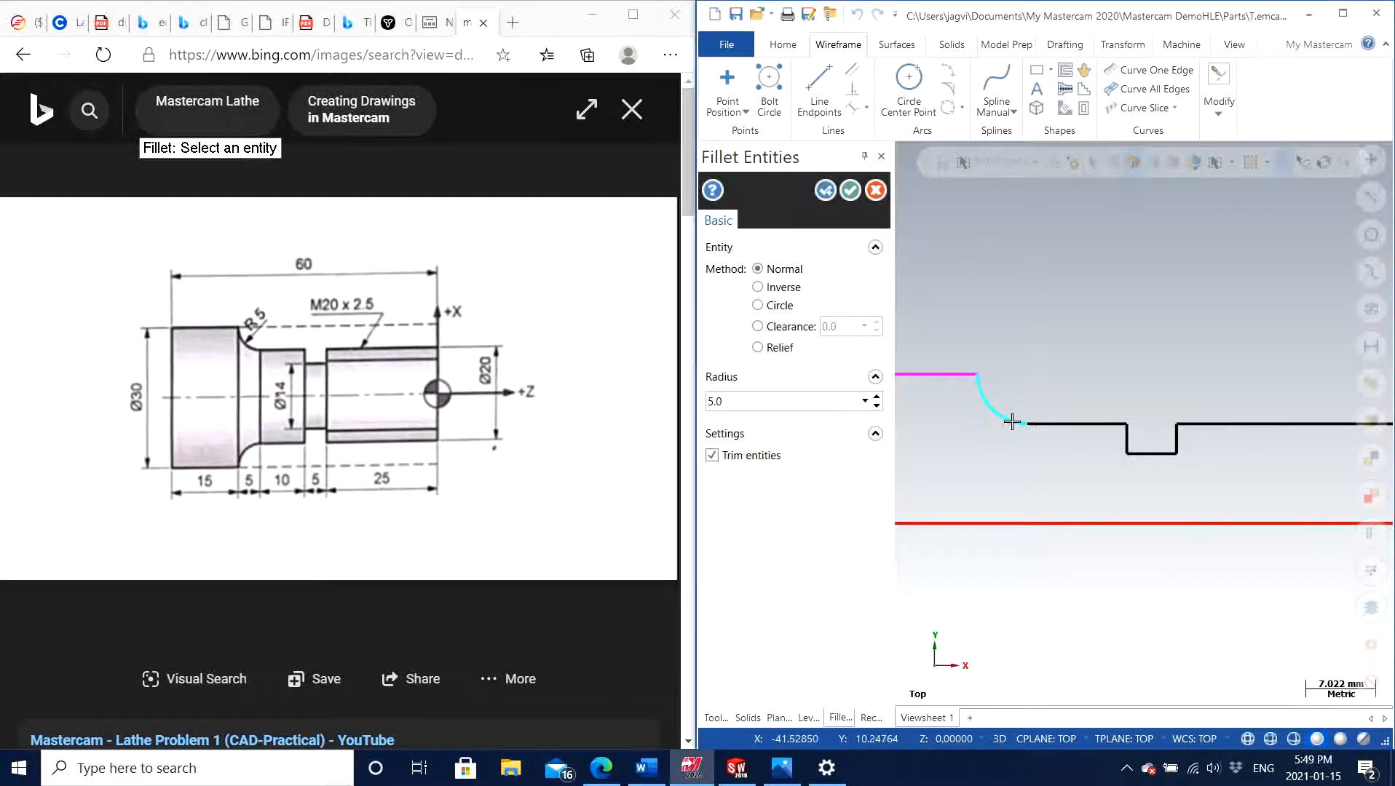
pyautogui.click(854, 191)
# Use Smart Dimension to place dimensions from the axis line to the front section's upper line and to the groove floor
pyautogui.scroll(-3, 1102, 335)
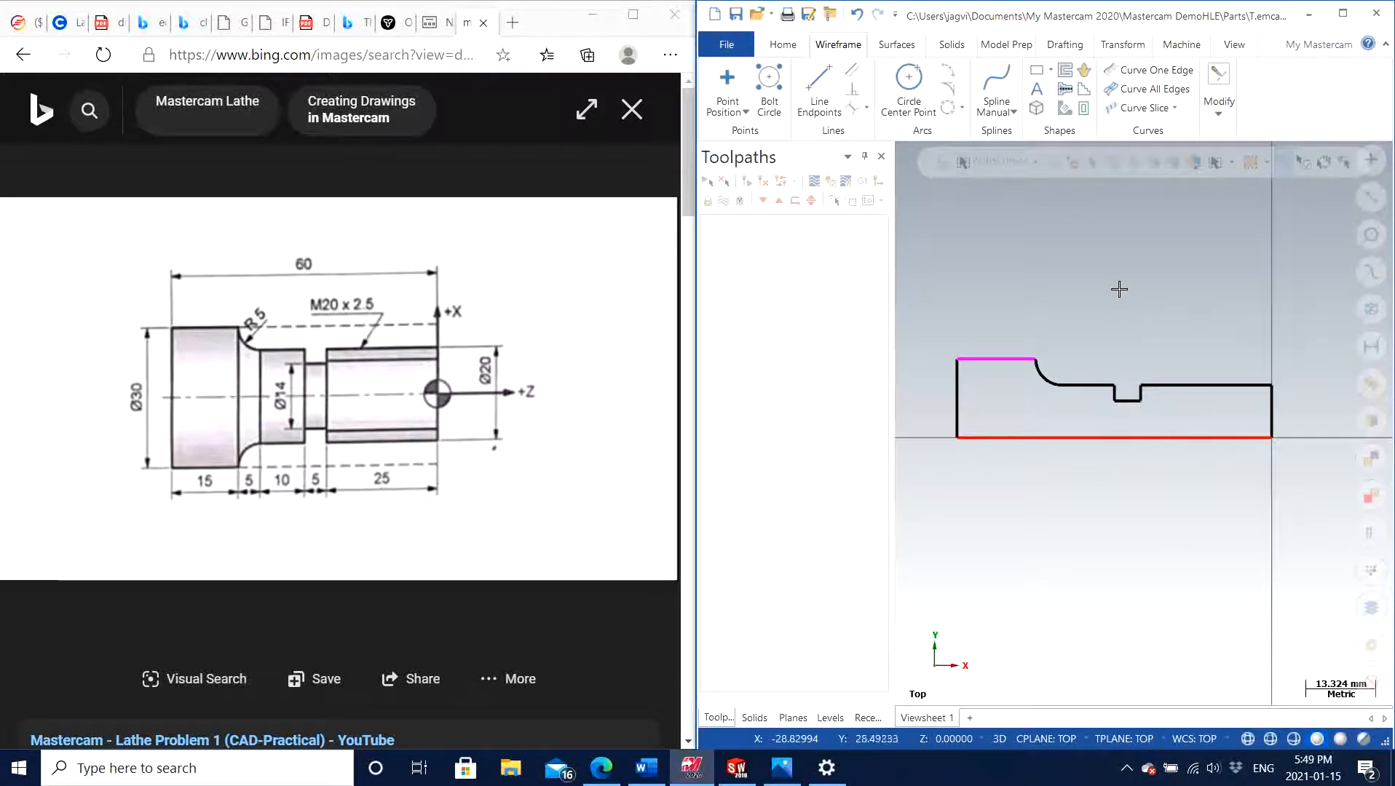
pyautogui.click(1064, 45)
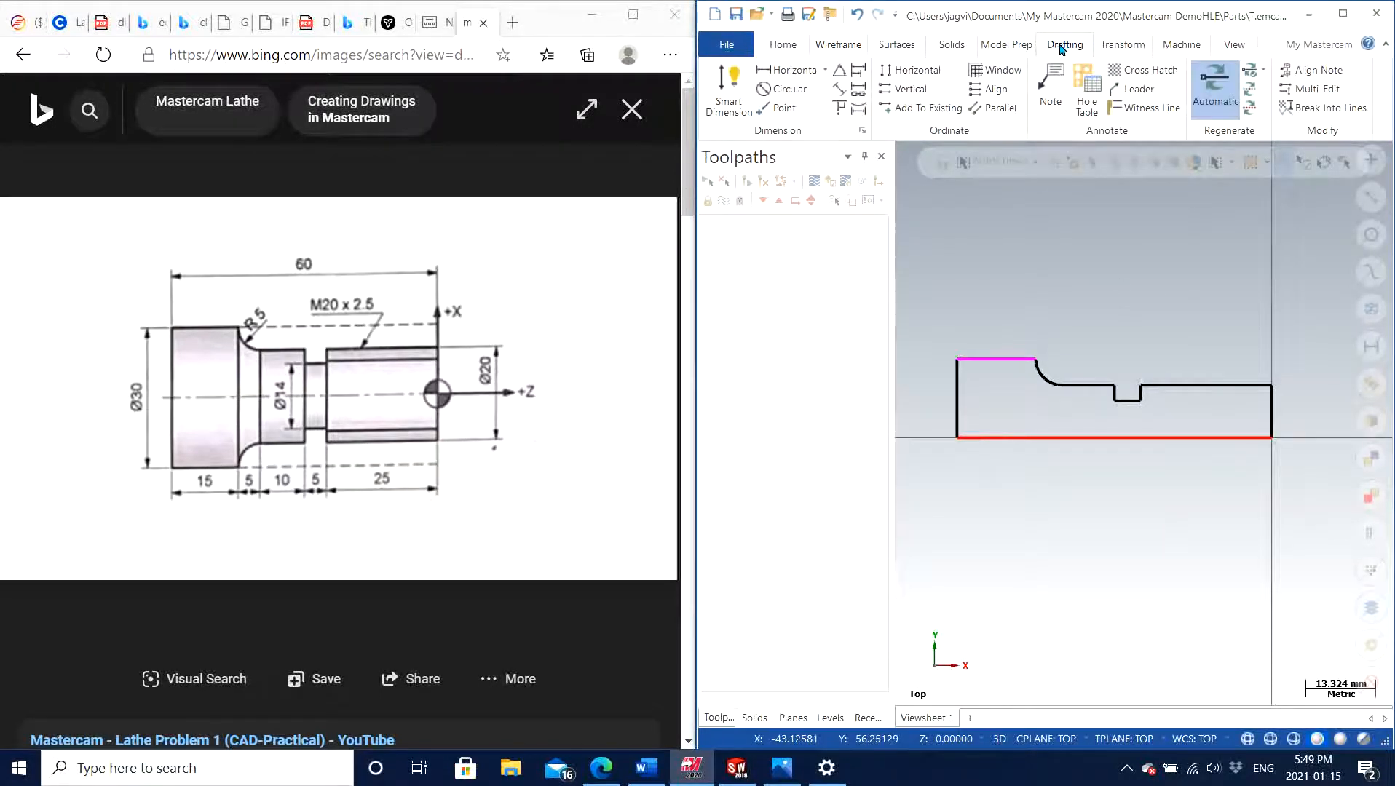
pyautogui.click(731, 86)
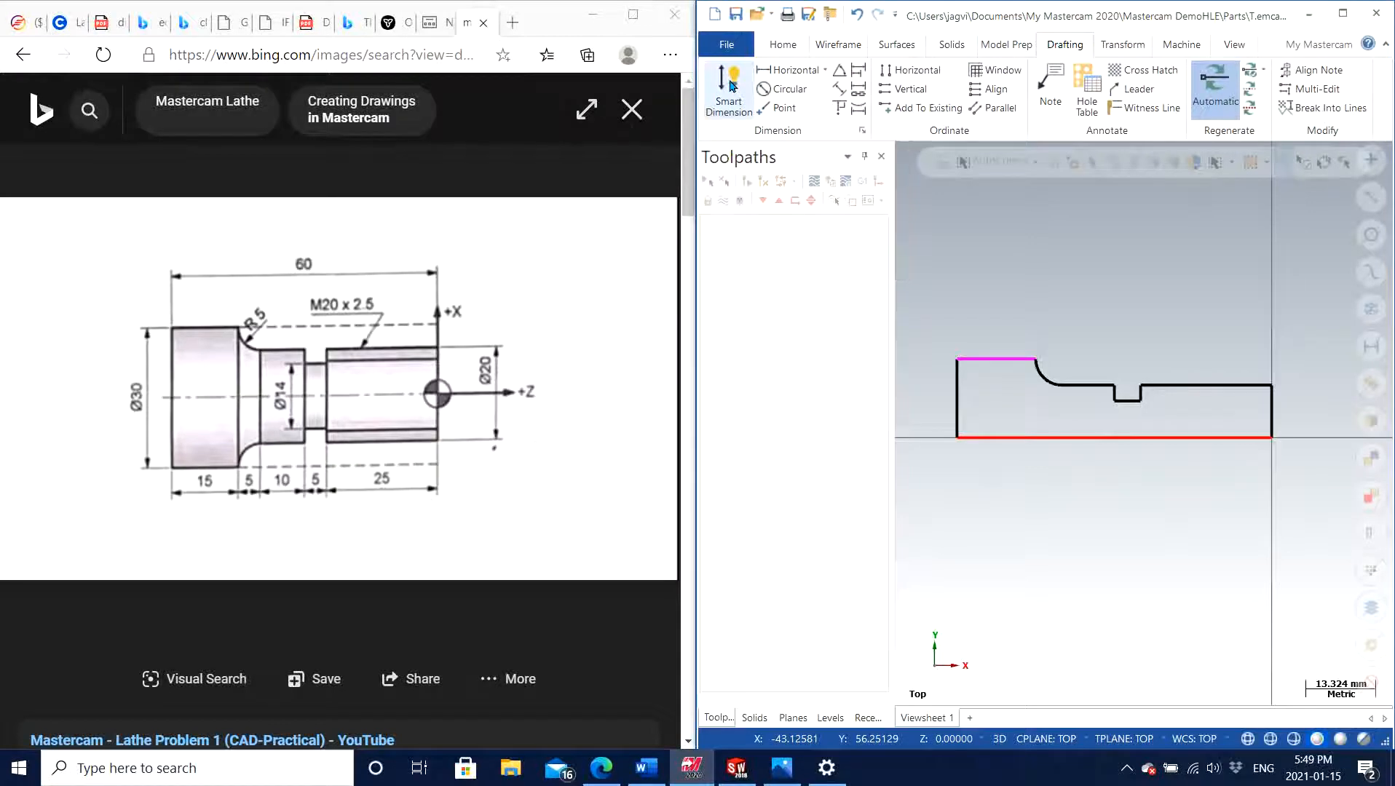
pyautogui.click(1207, 438)
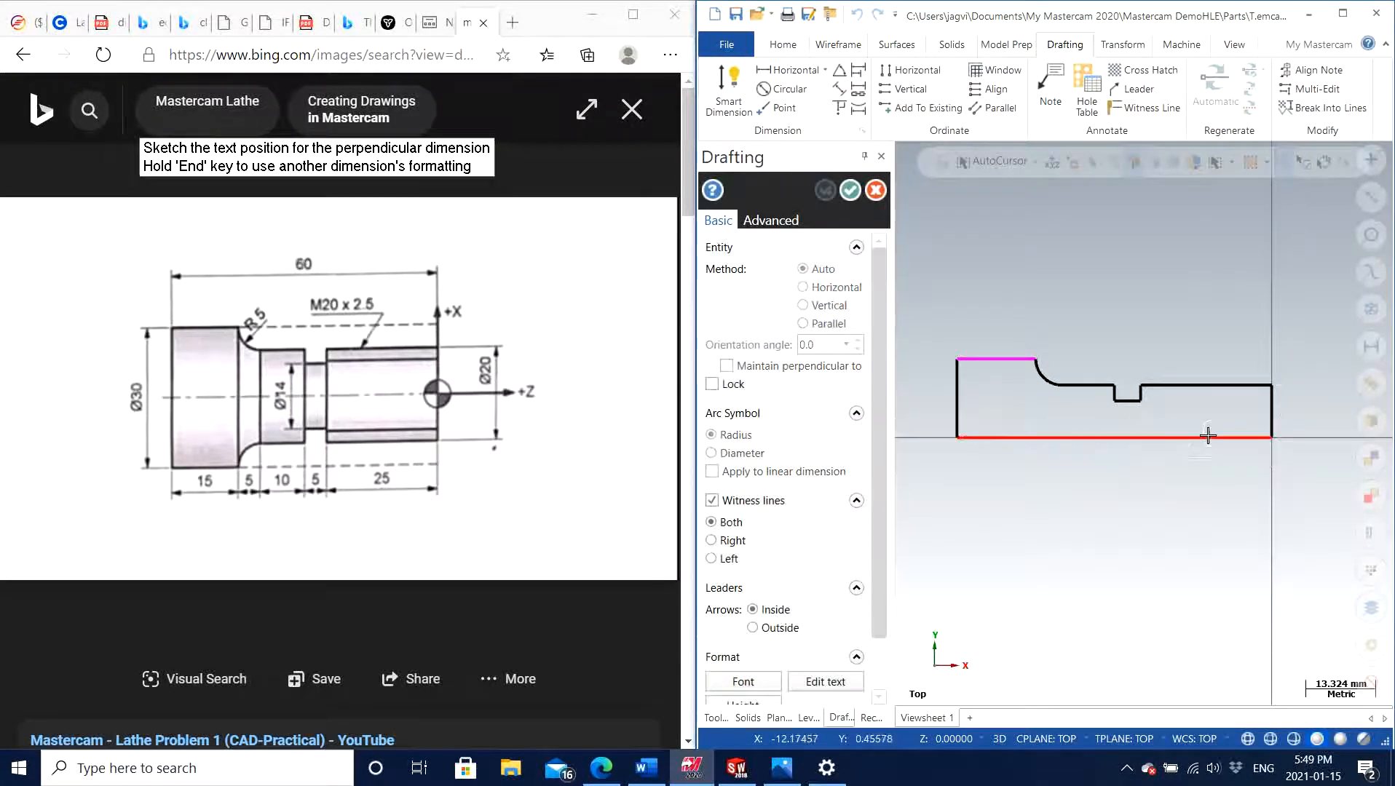
pyautogui.click(1321, 409)
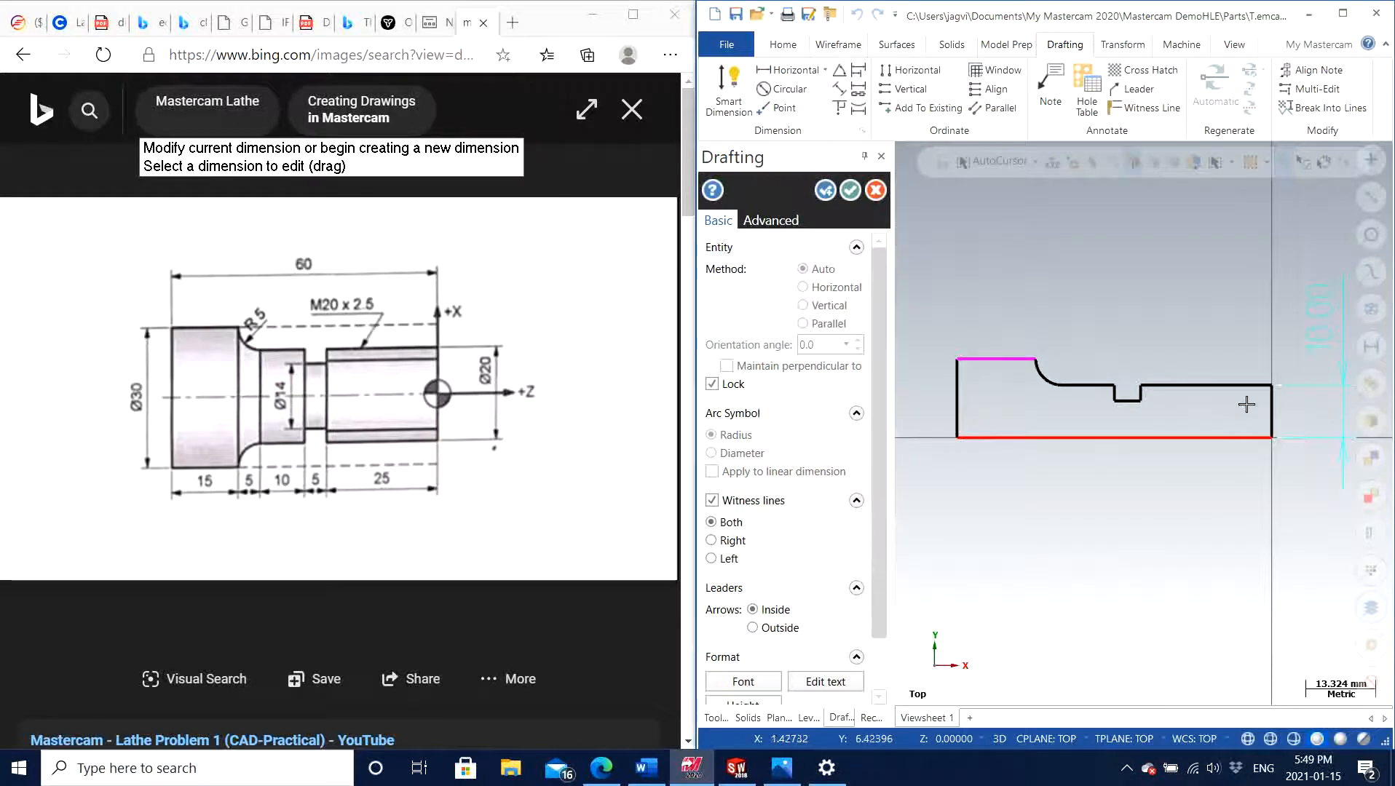
pyautogui.click(1137, 402)
pyautogui.click(1158, 438)
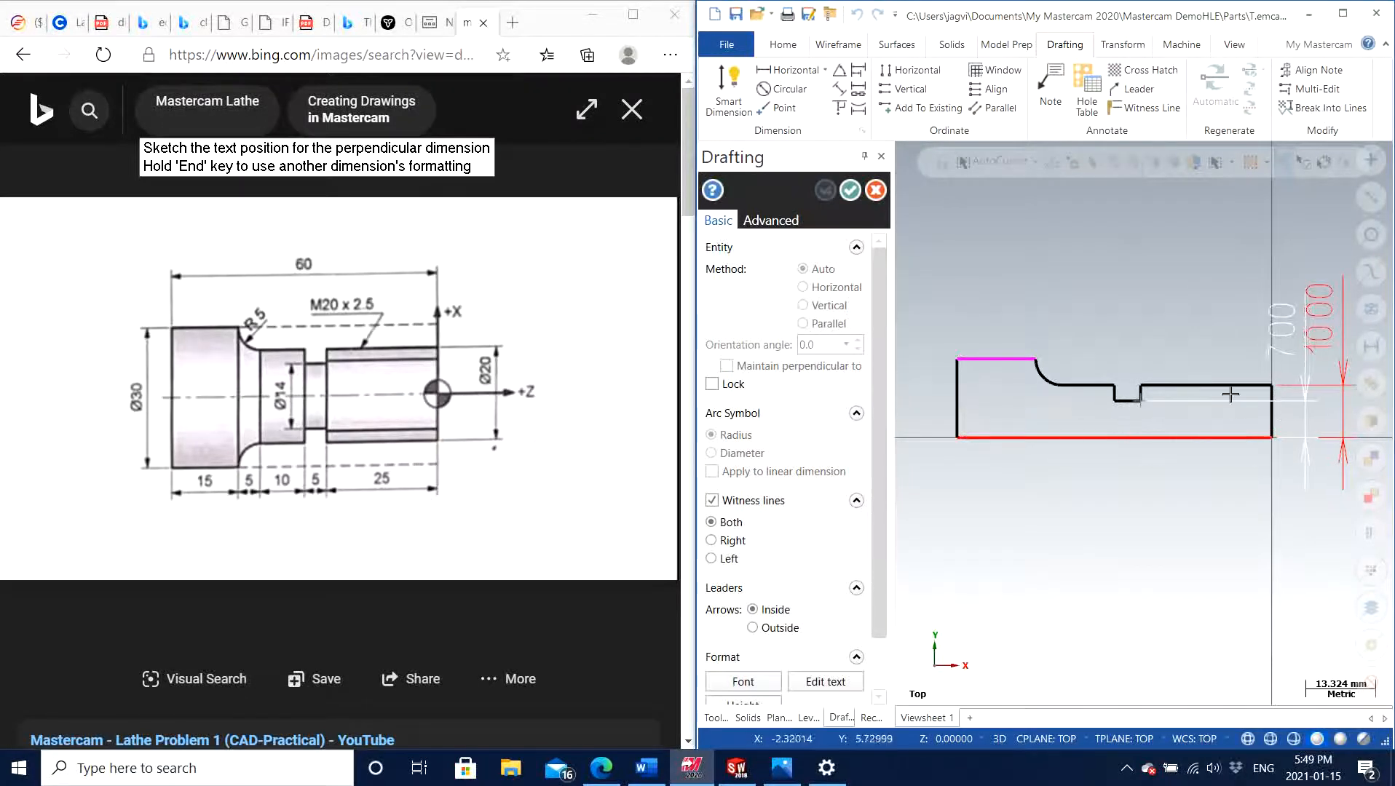
pyautogui.click(1292, 412)
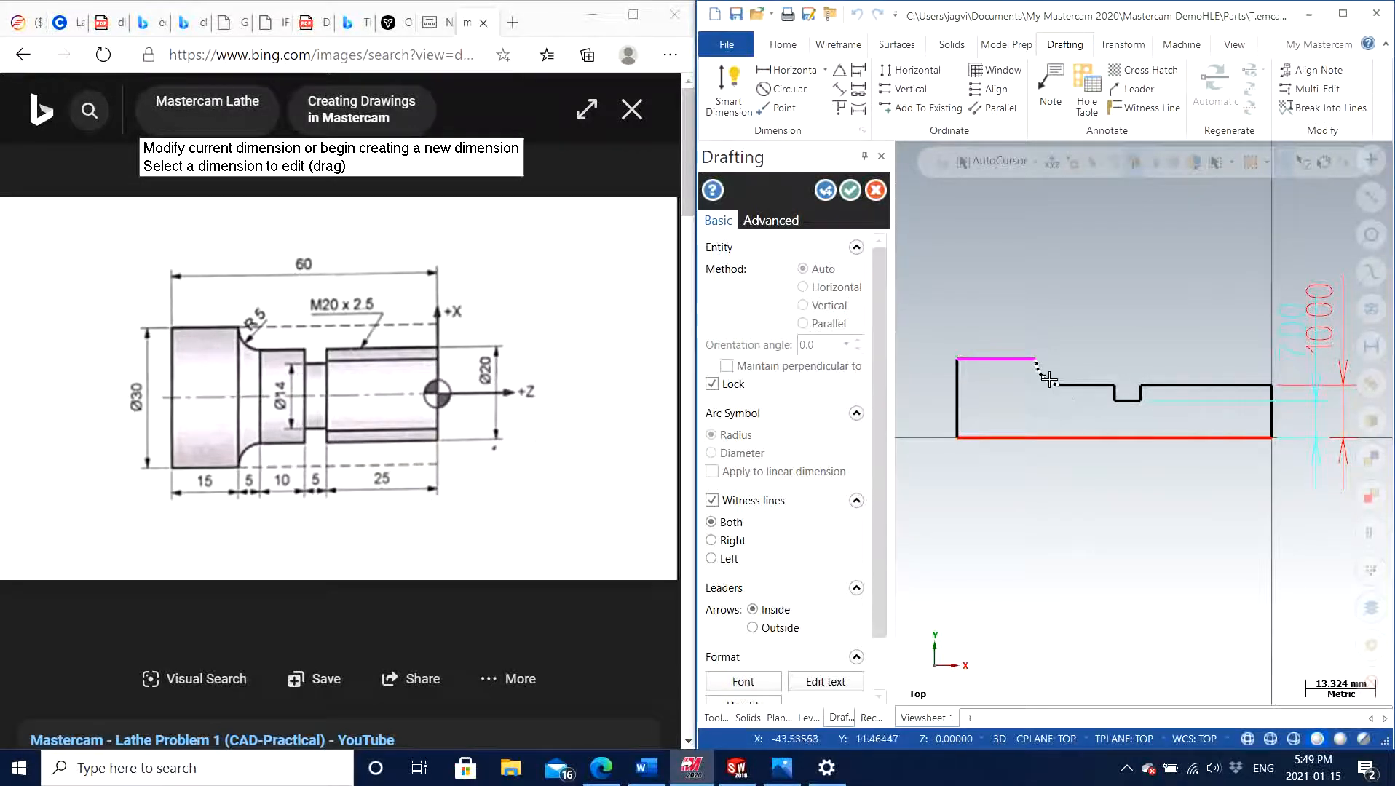
# Place a Circular dimension on the fillet arc to give its radius
pyautogui.click(1054, 382)
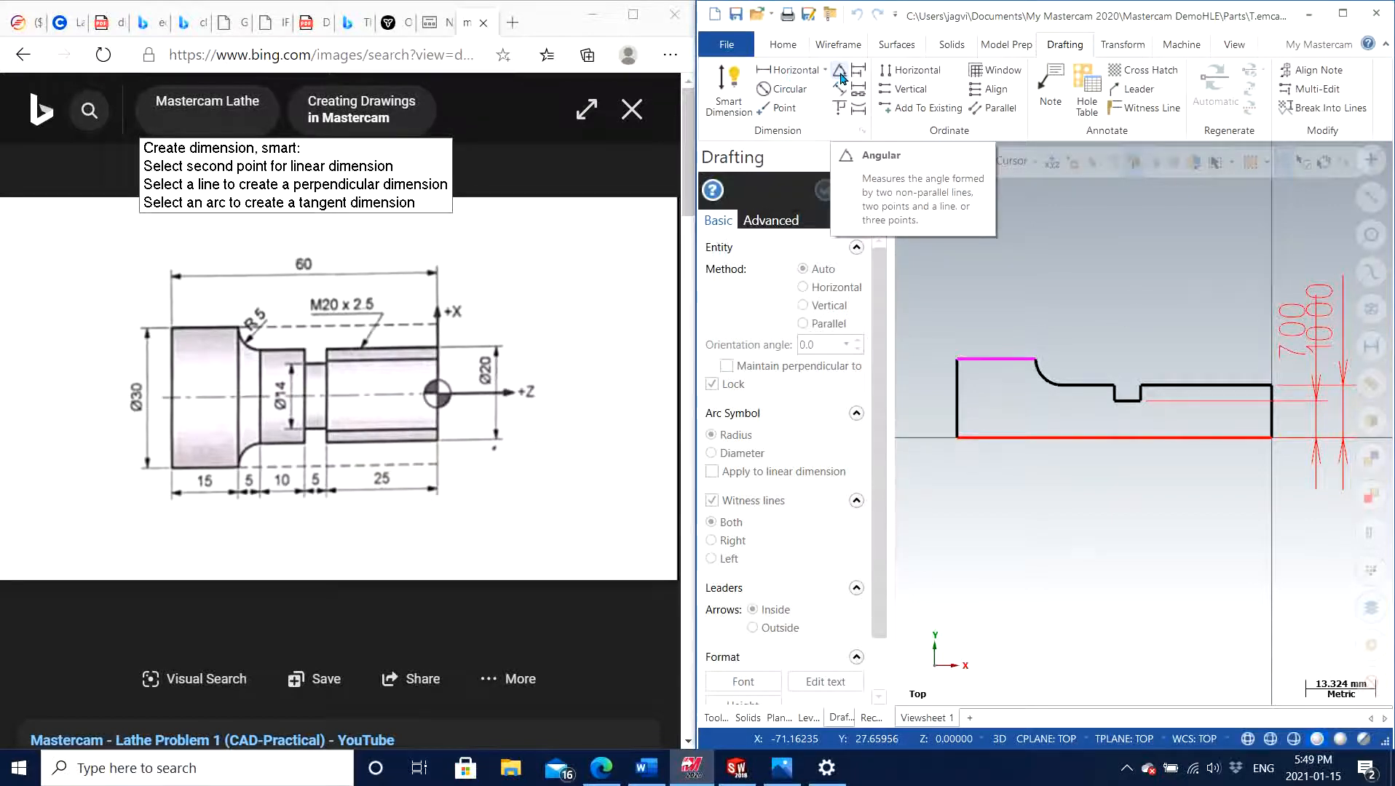
pyautogui.click(1343, 14)
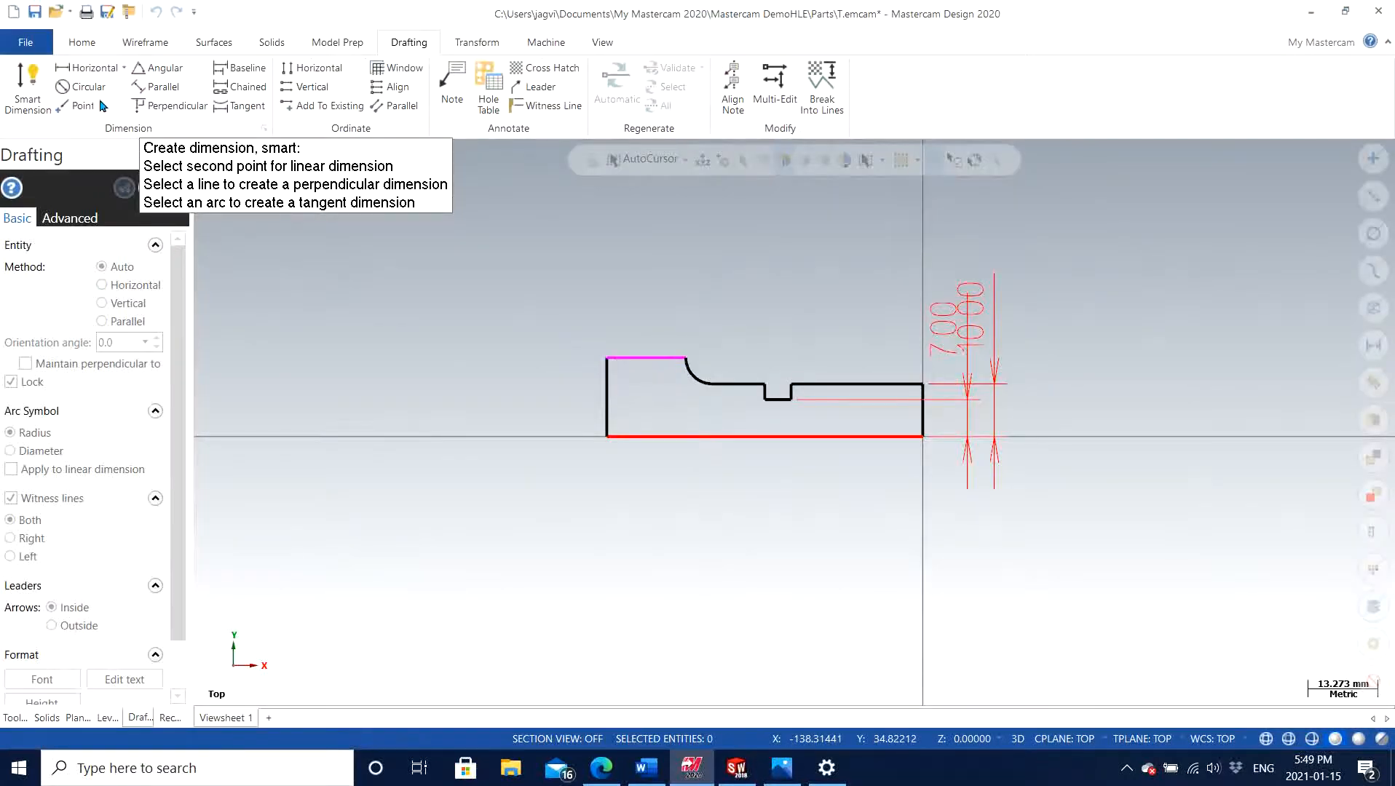
pyautogui.click(82, 87)
pyautogui.click(701, 380)
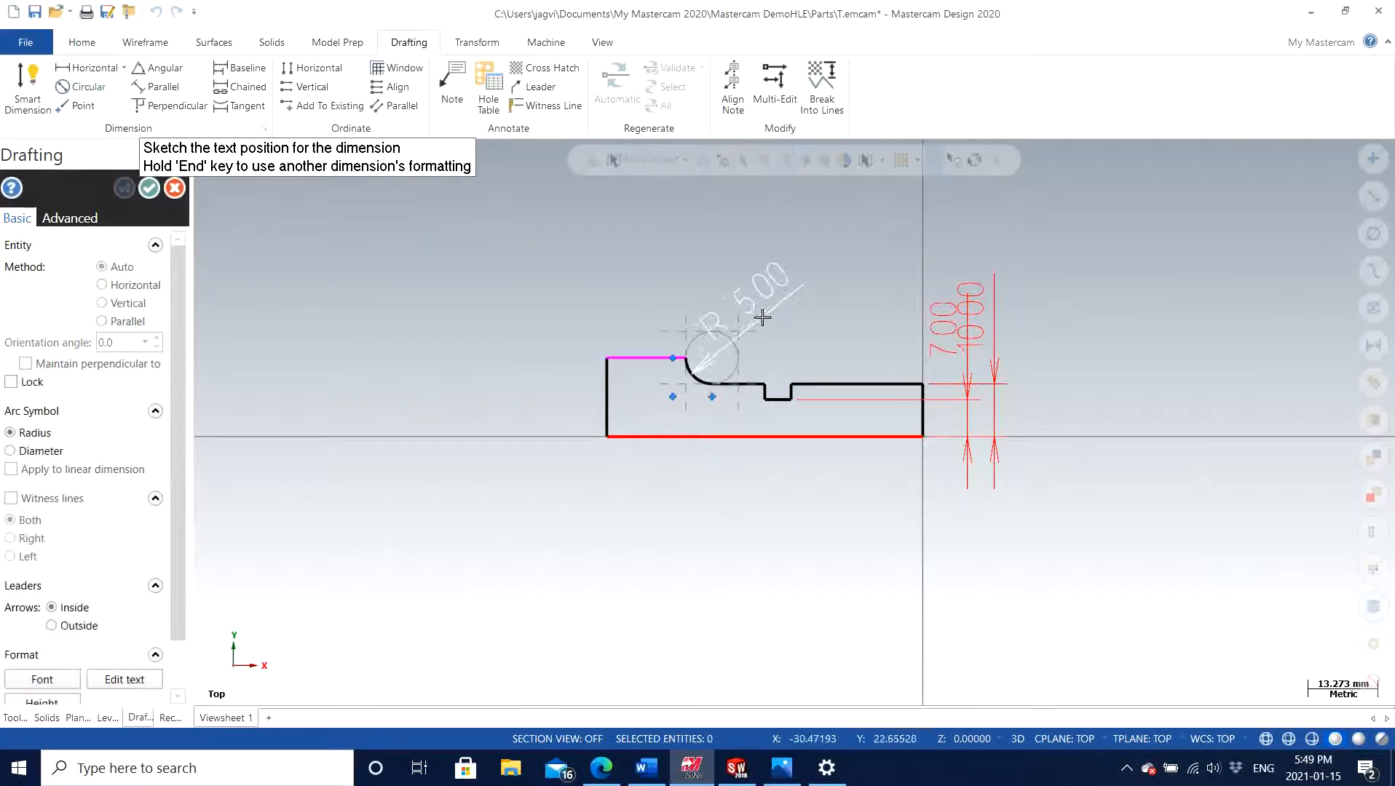
pyautogui.click(770, 313)
pyautogui.moveTo(570, 6); pyautogui.dragTo(1392, 291)
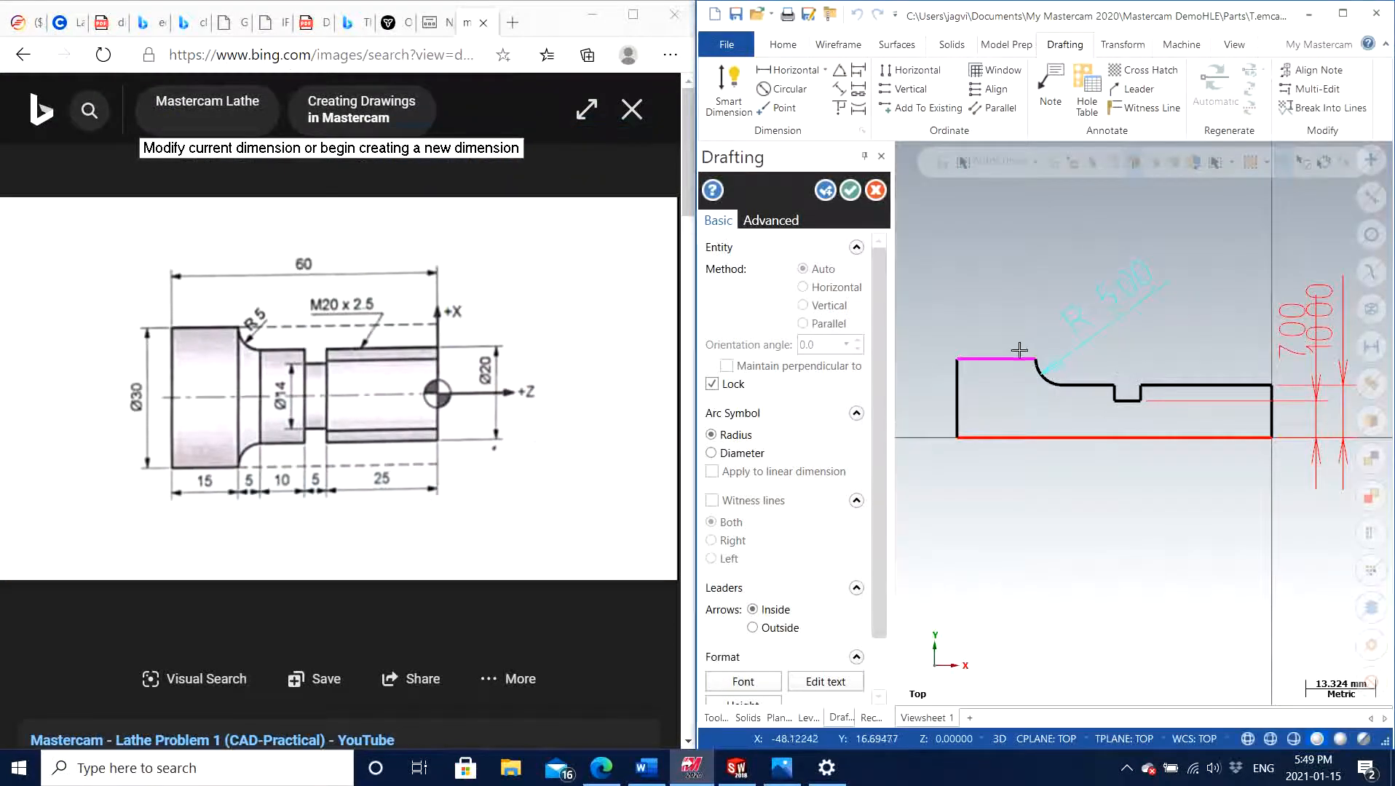
# Use Smart Dimension to place the distance between the head section's upper line and the axis line, and finish dimensioning
pyautogui.click(729, 86)
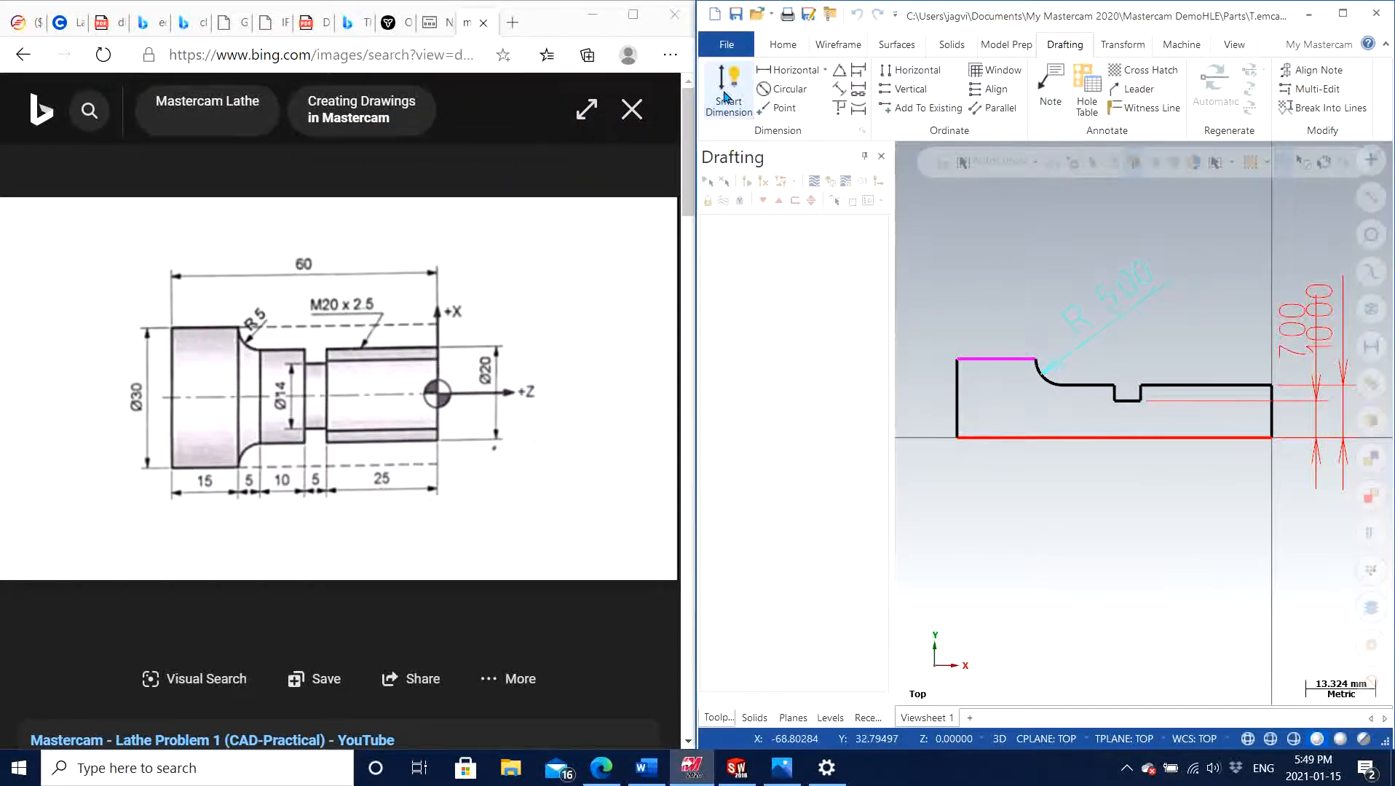
pyautogui.click(998, 360)
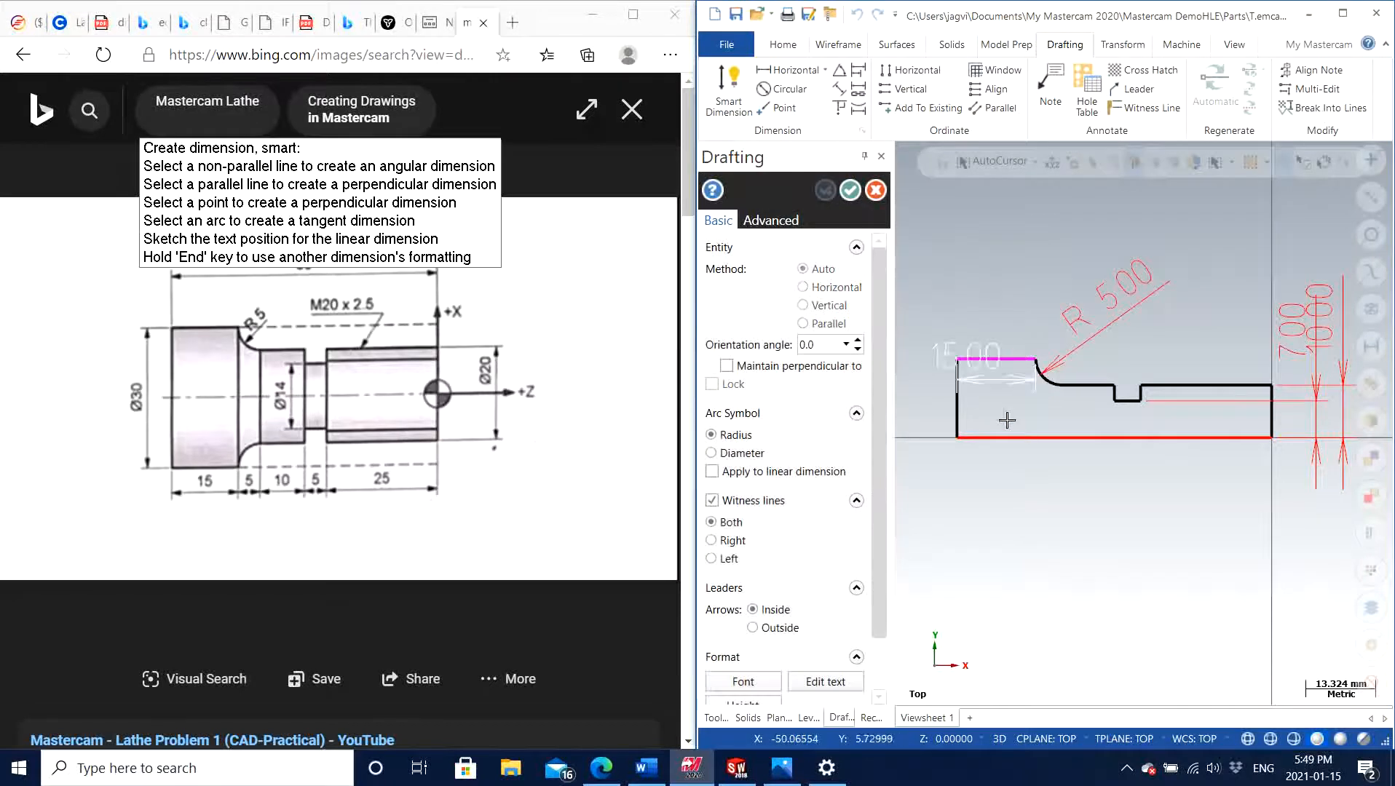
pyautogui.click(968, 438)
pyautogui.click(912, 392)
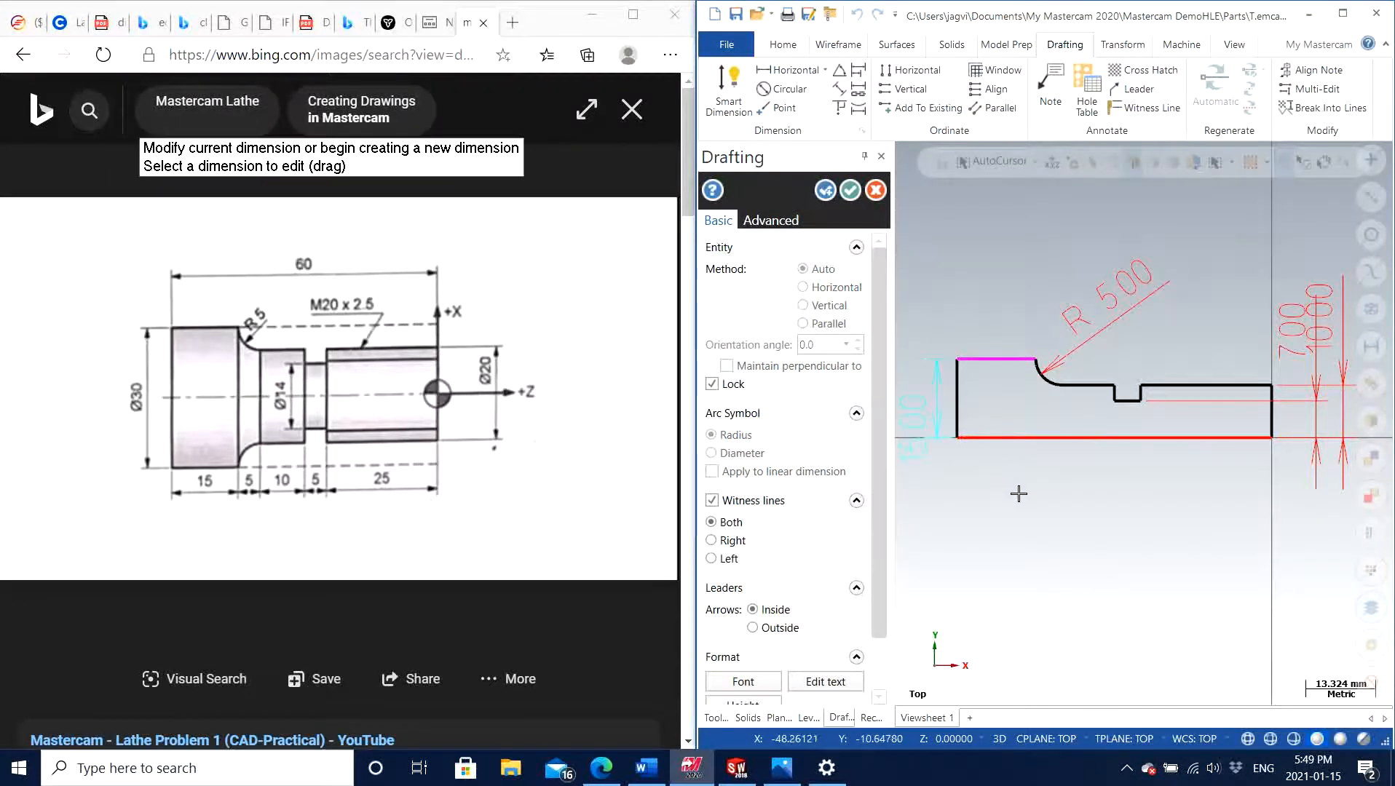
pyautogui.click(850, 190)
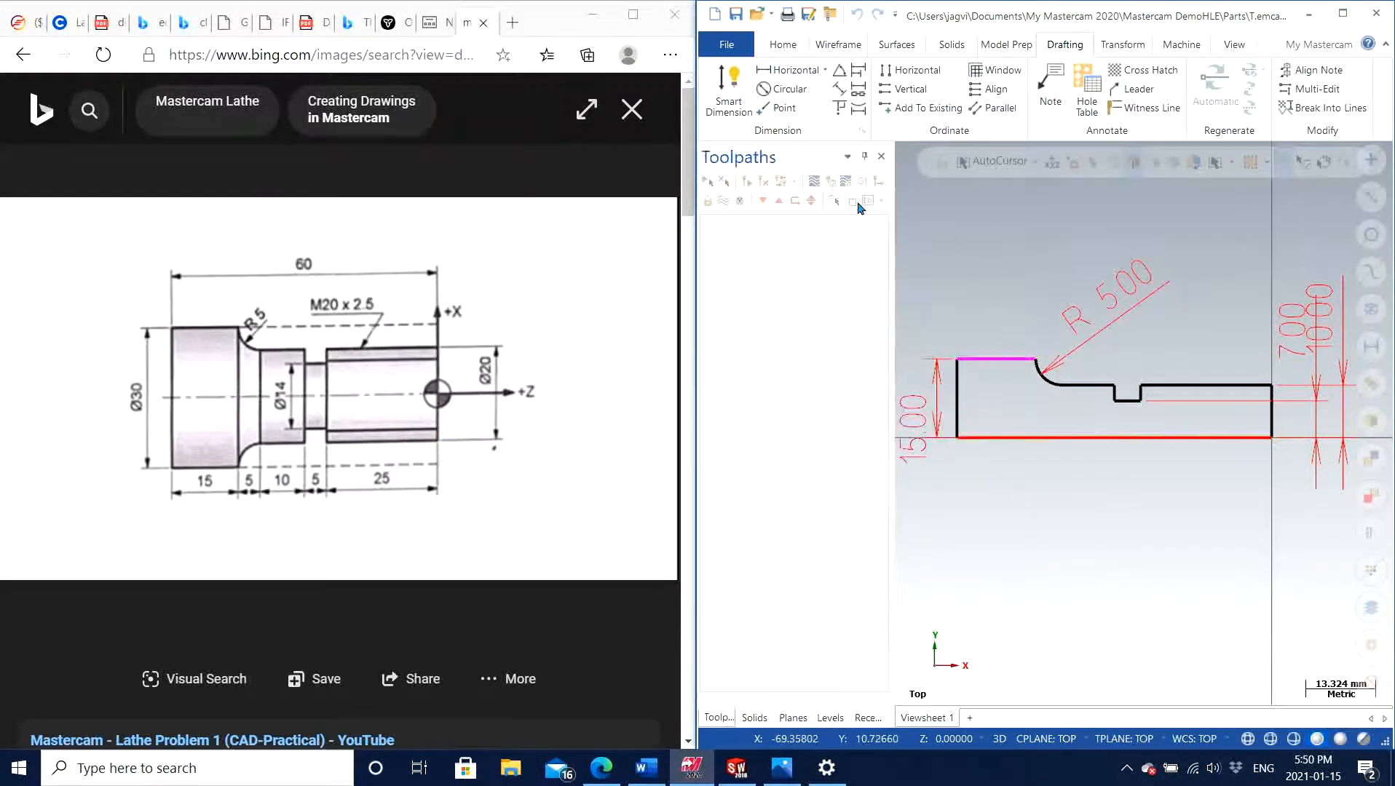
# Delete the four check dimensions: the two at the front face, the fillet radius, and the one beside the head section
pyautogui.scroll(-1, 1005, 291)
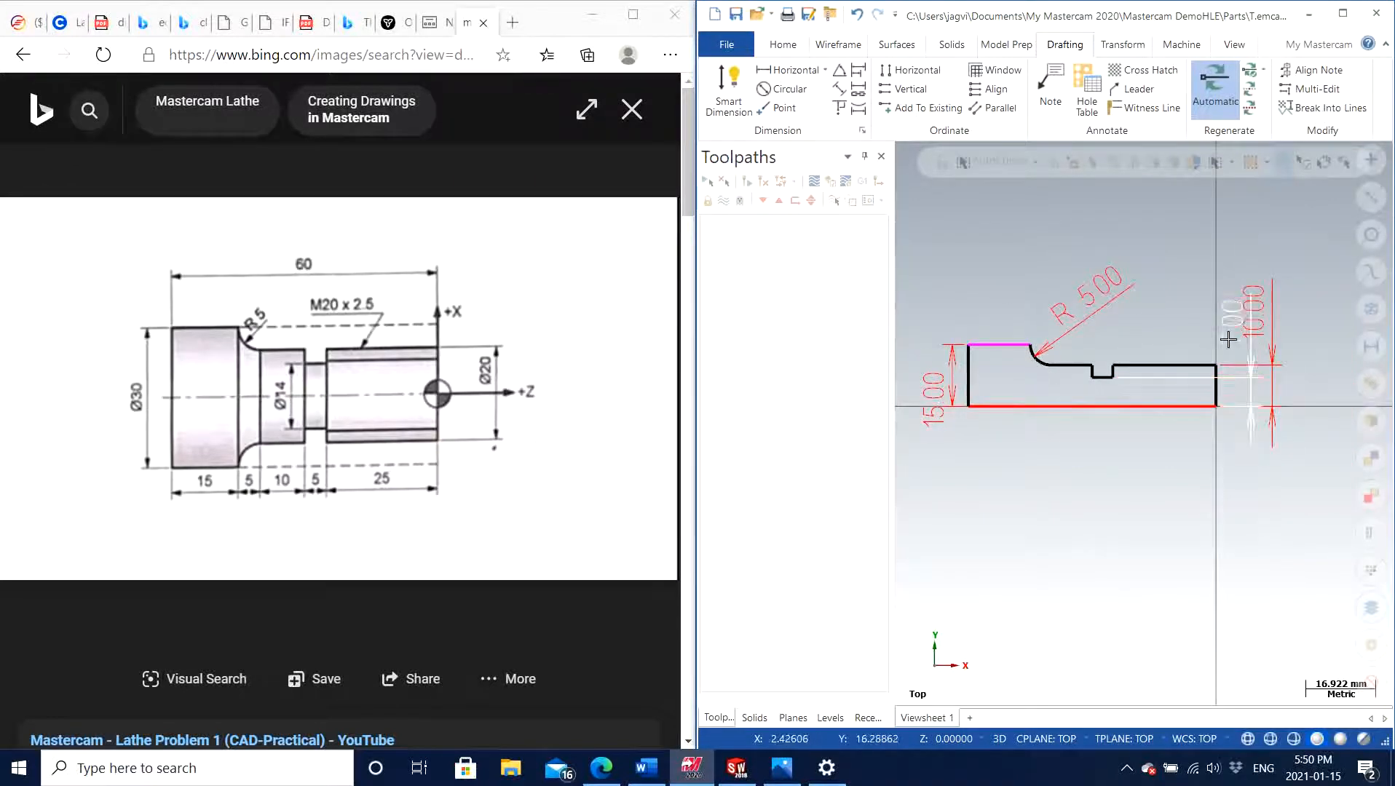
pyautogui.click(1263, 333)
pyautogui.click(1263, 333)
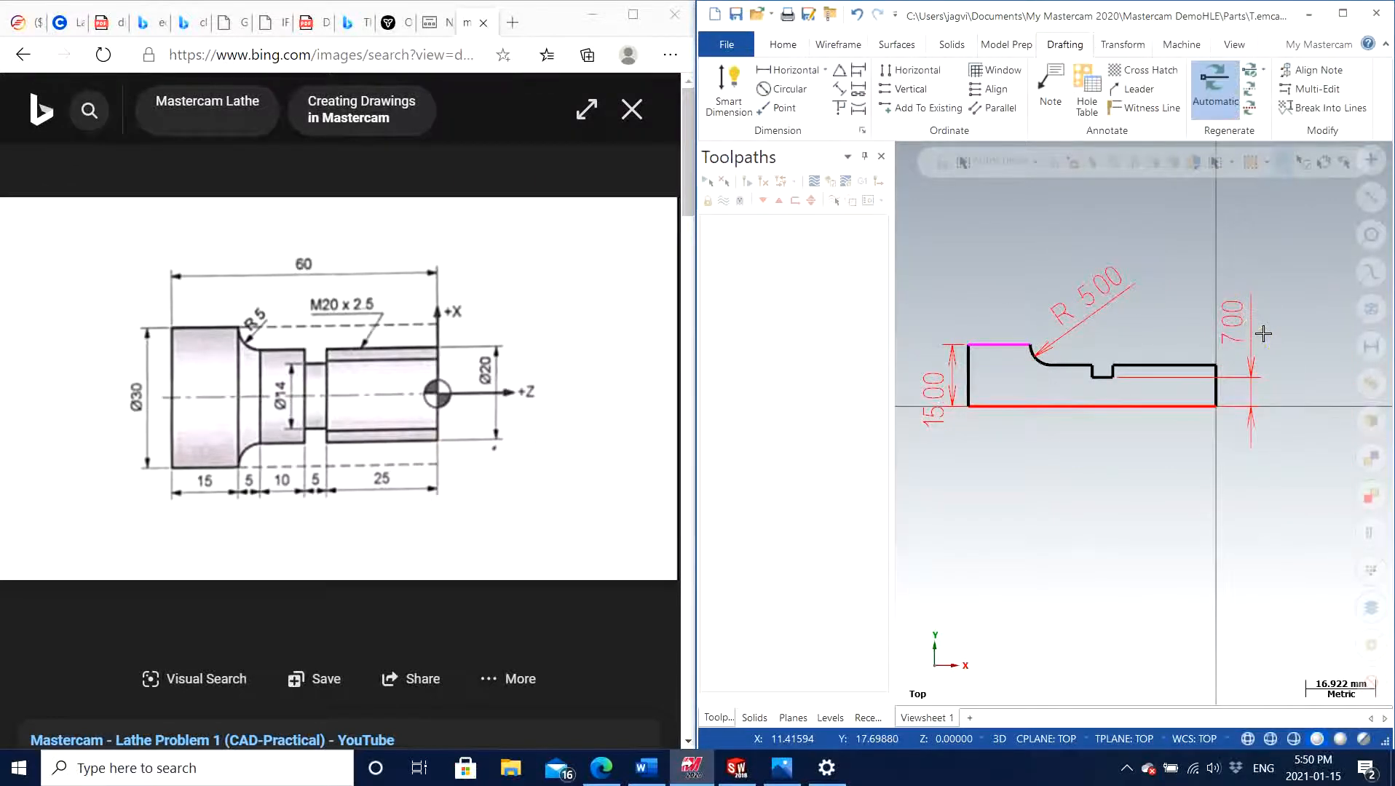
pyautogui.press('Delete')
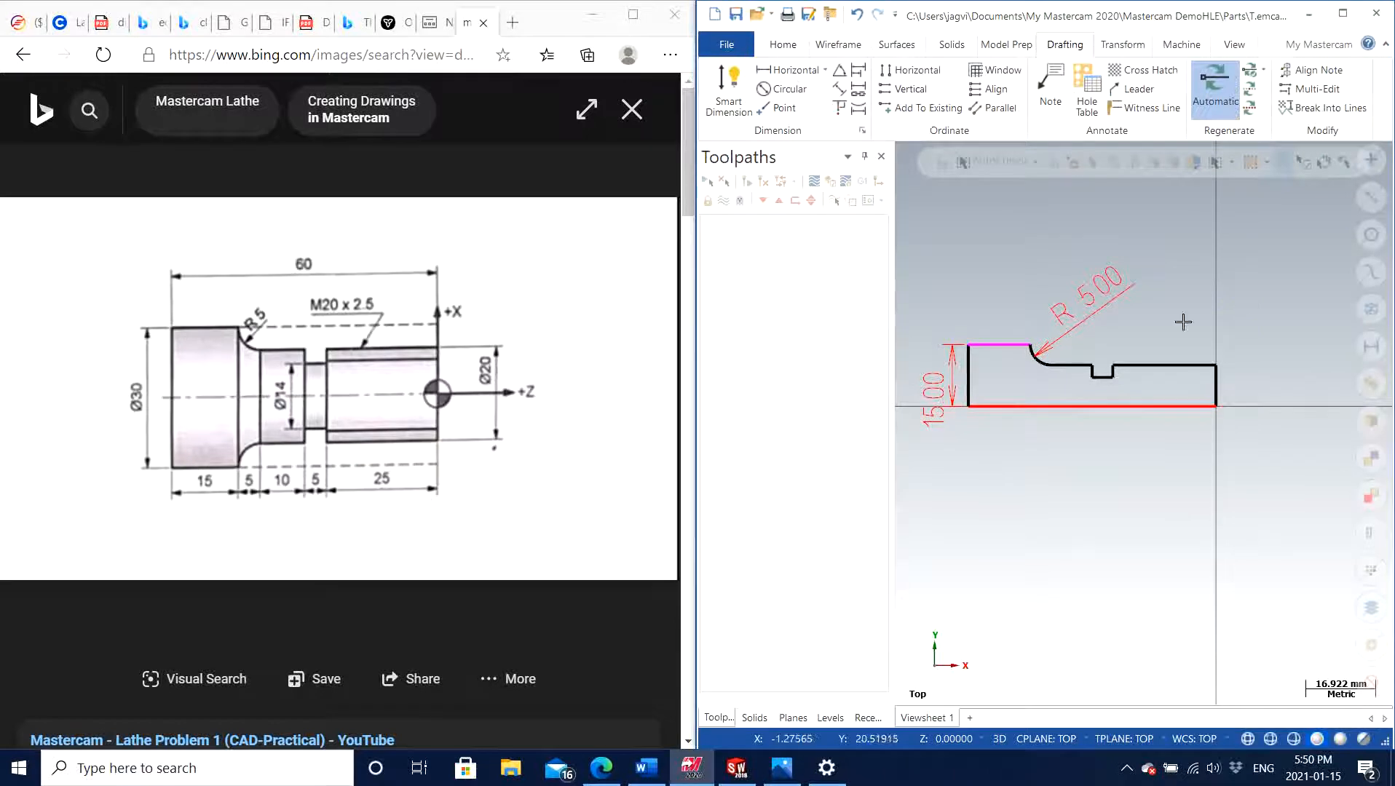
pyautogui.click(1108, 280)
pyautogui.press('Delete')
pyautogui.click(930, 386)
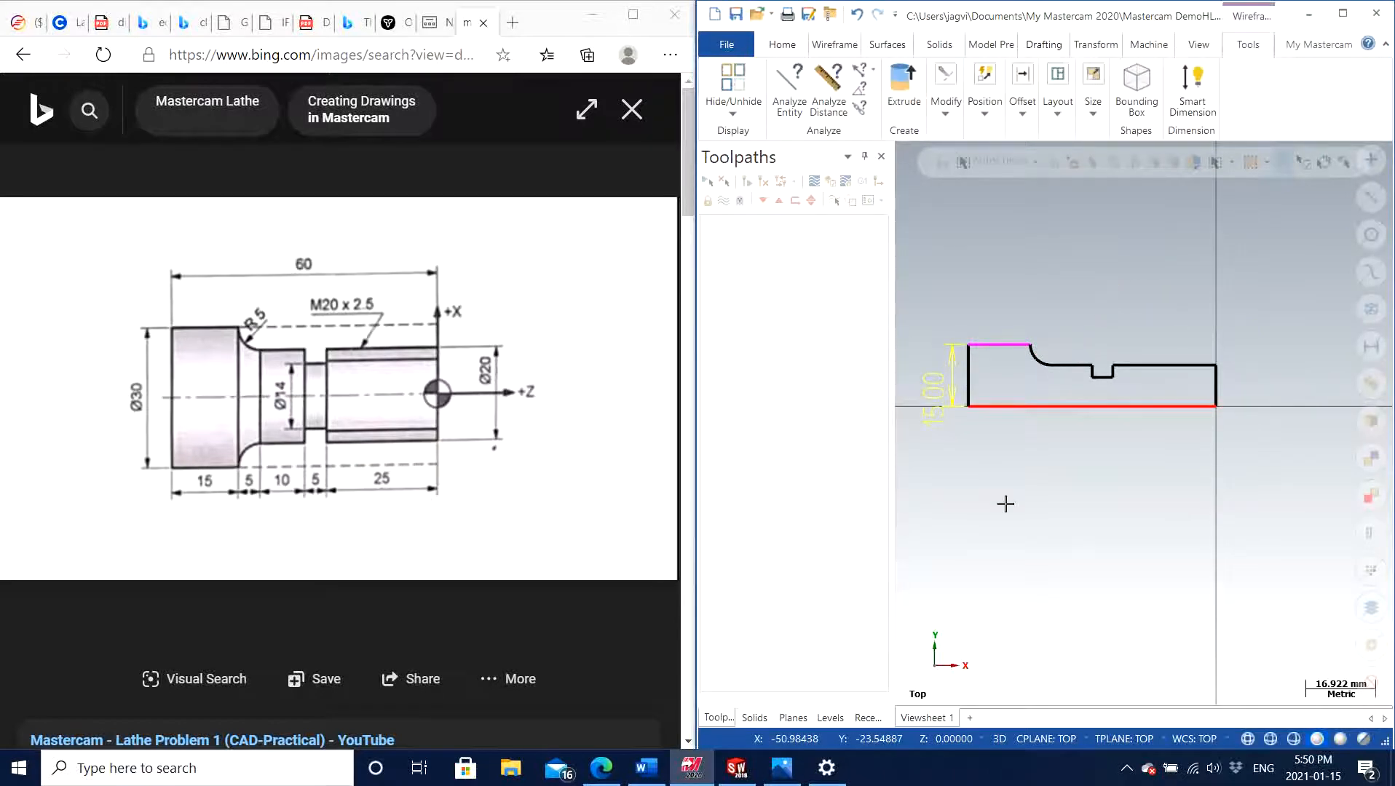
pyautogui.press('Delete')
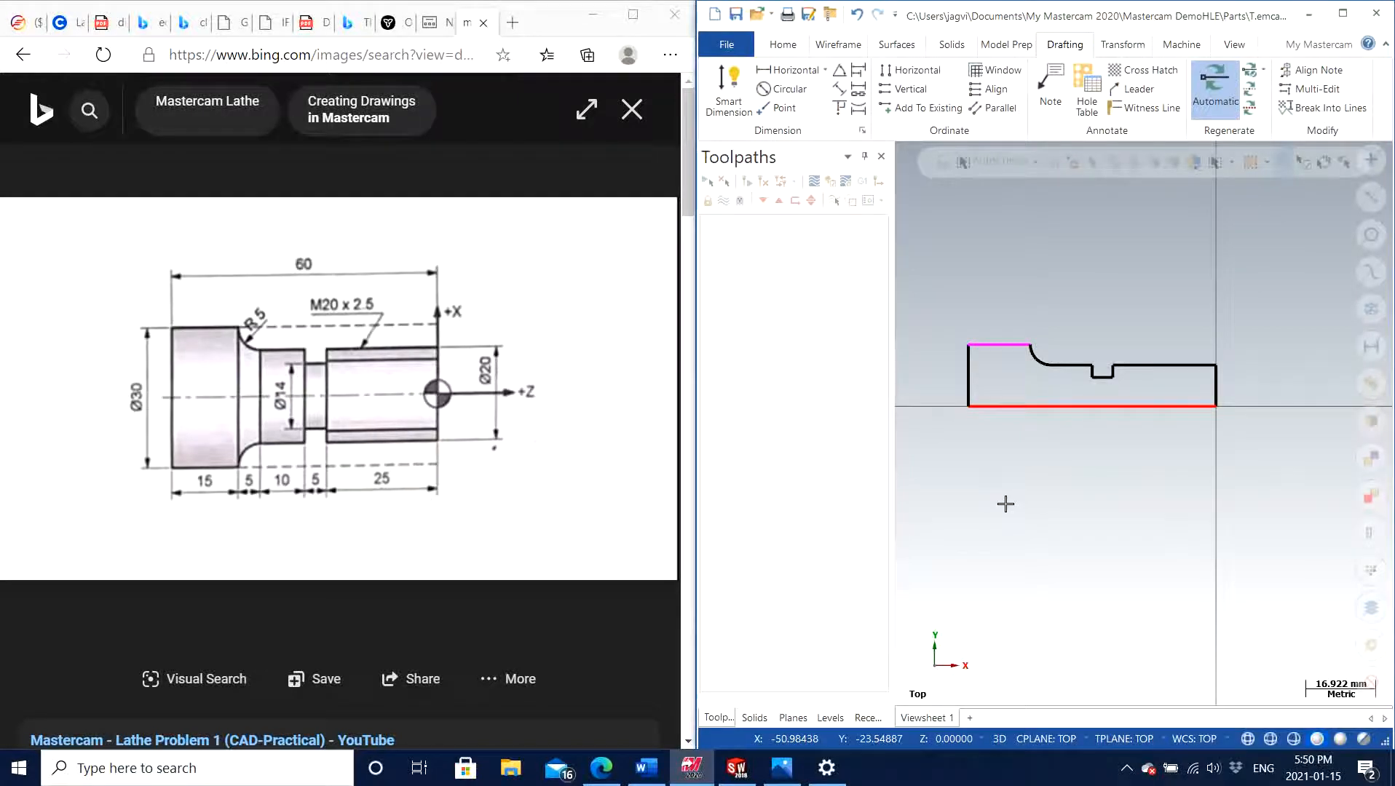
pyautogui.scroll(2, 1111, 336)
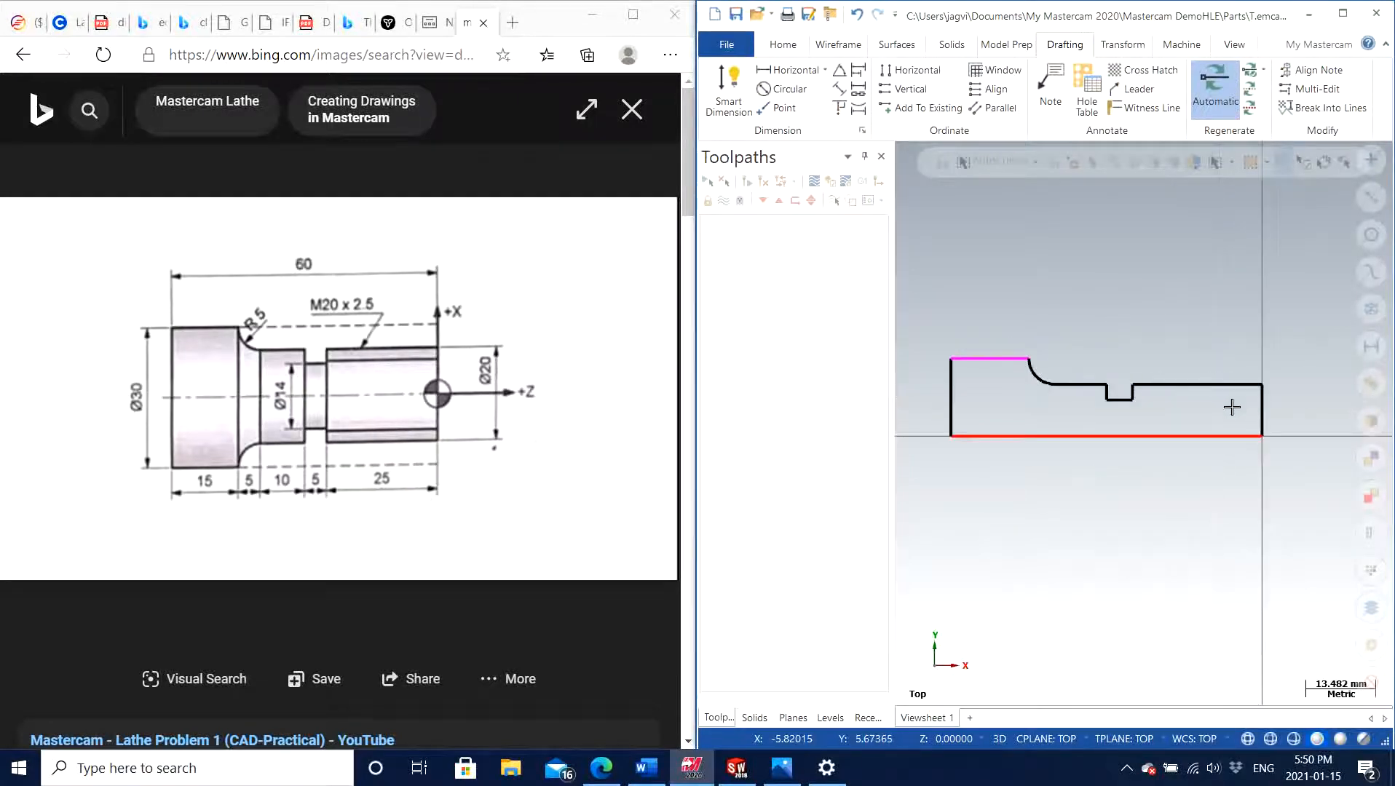
pyautogui.scroll(-1, 1152, 462)
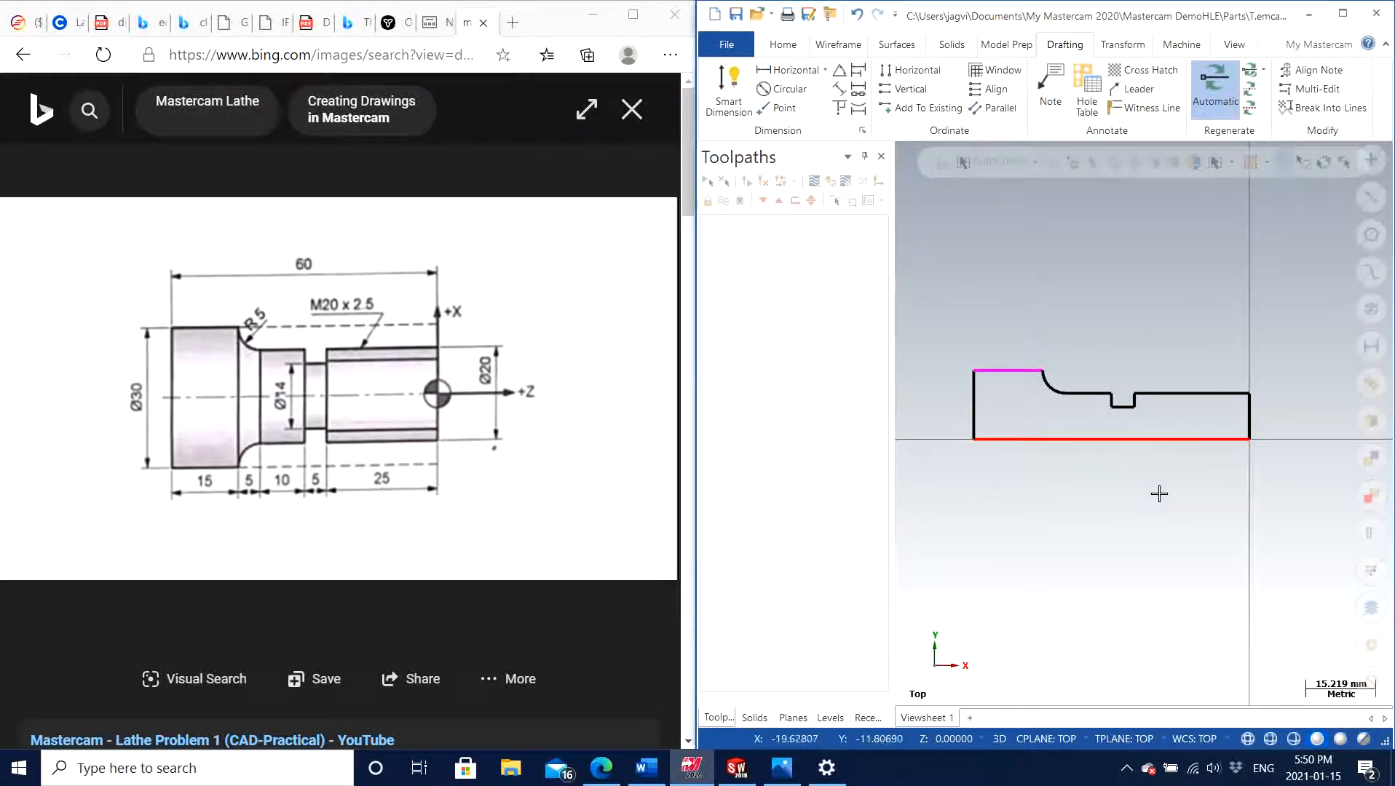